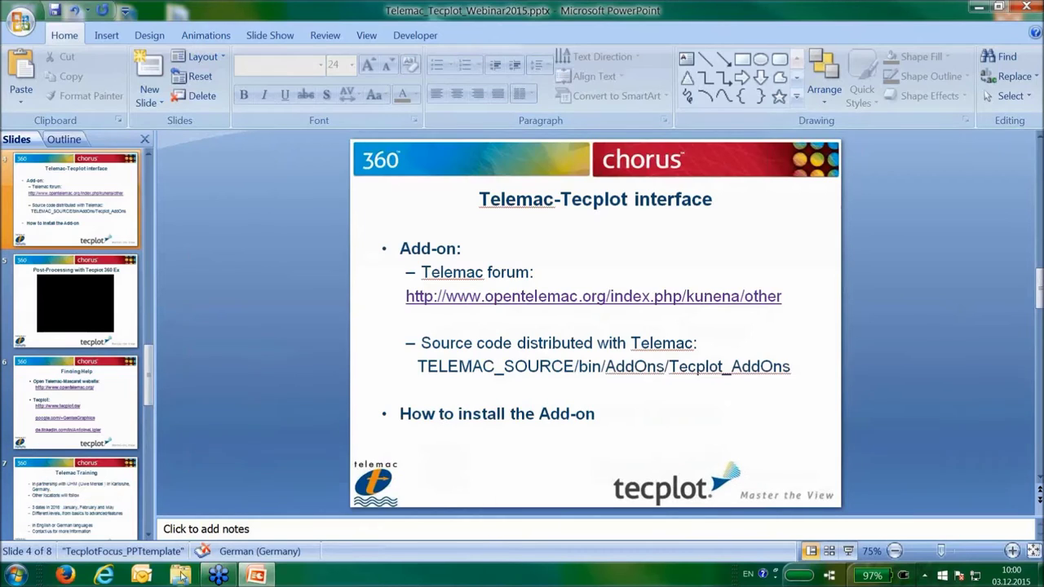
# In File Explorer, open the Tecplot 360 Beta folder inside C:\Program Files\Tecplot
pyautogui.click(181, 575)
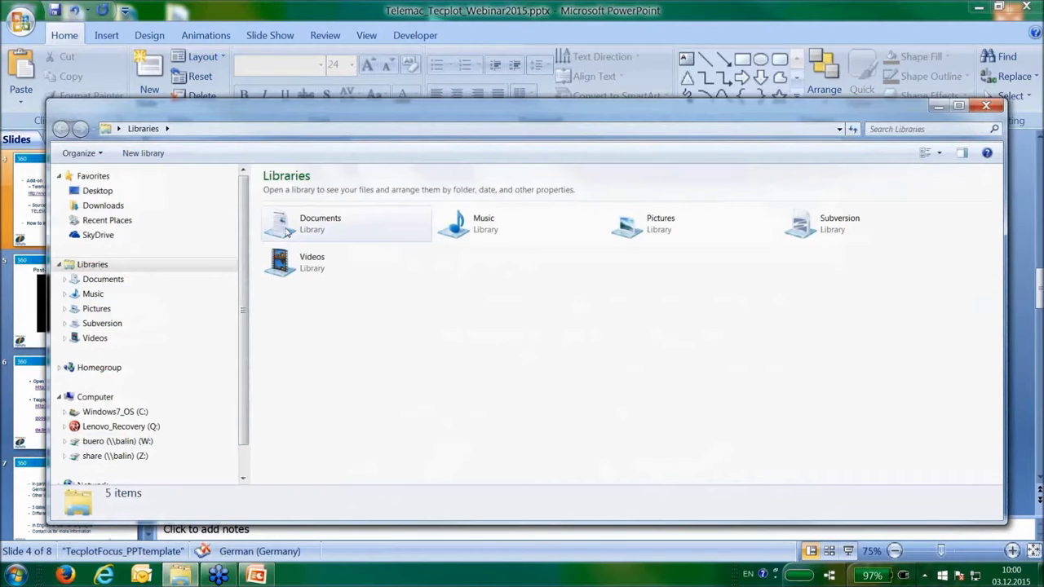
pyautogui.click(131, 412)
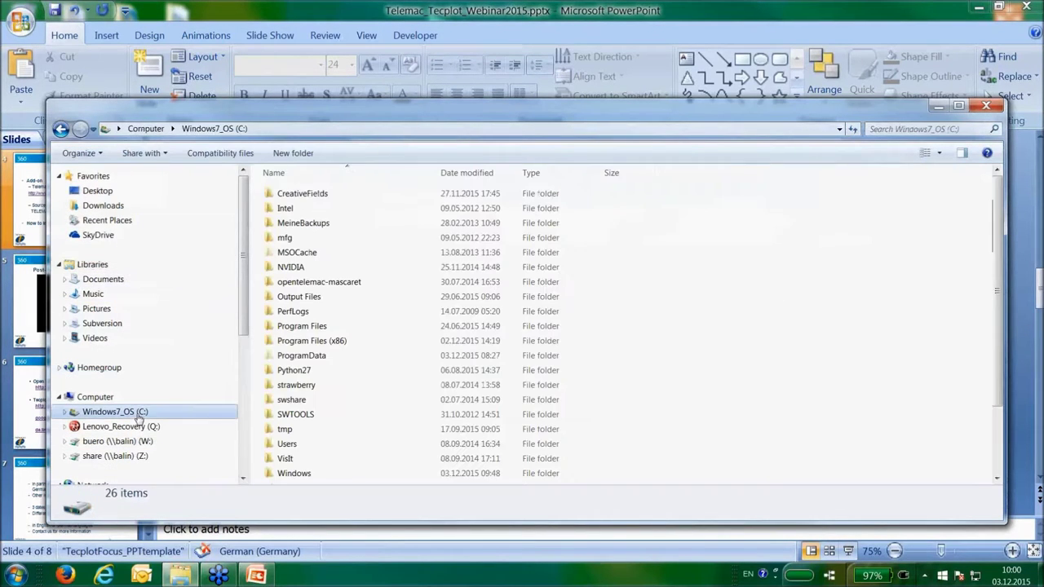
pyautogui.doubleClick(306, 327)
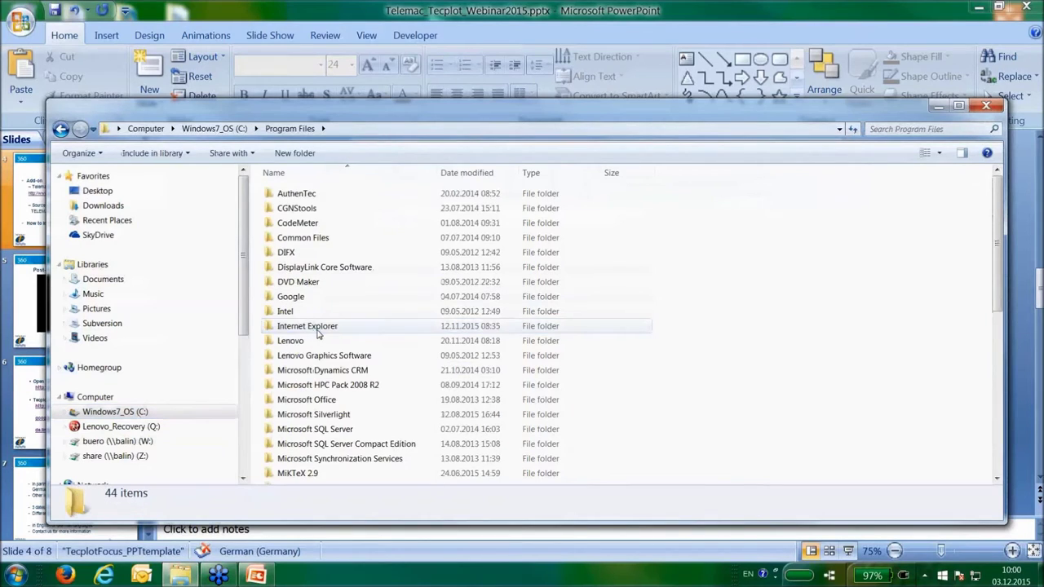
pyautogui.scroll(-3, 312, 411)
pyautogui.scroll(-1, 312, 411)
pyautogui.scroll(-3, 309, 391)
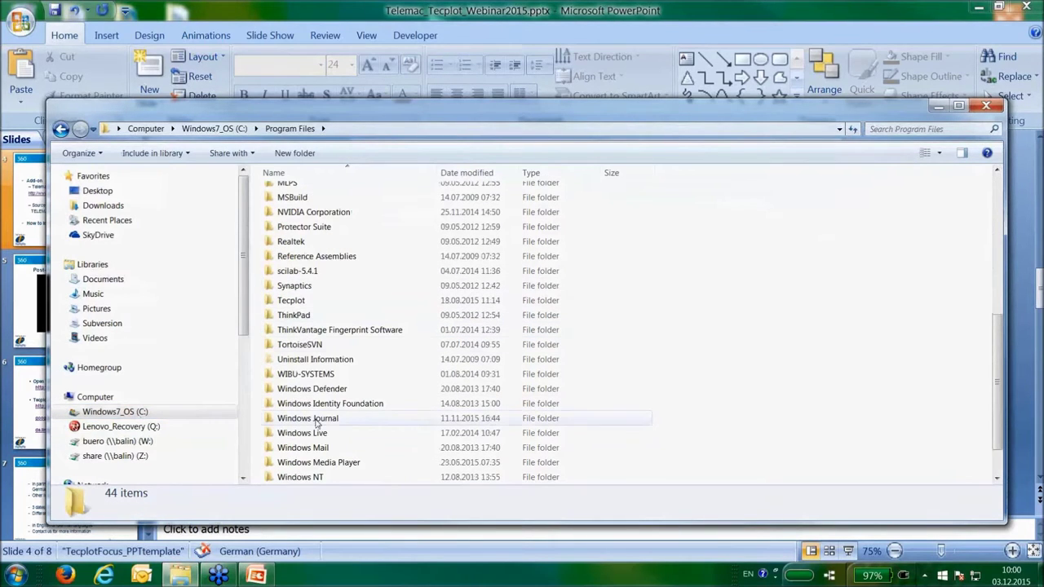
pyautogui.click(303, 288)
pyautogui.doubleClick(298, 300)
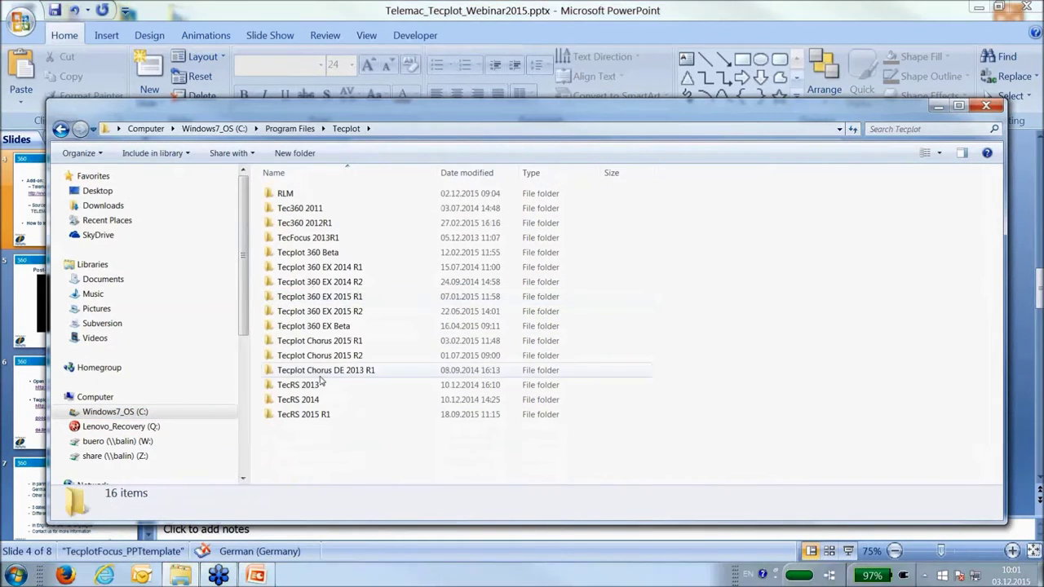
pyautogui.doubleClick(318, 252)
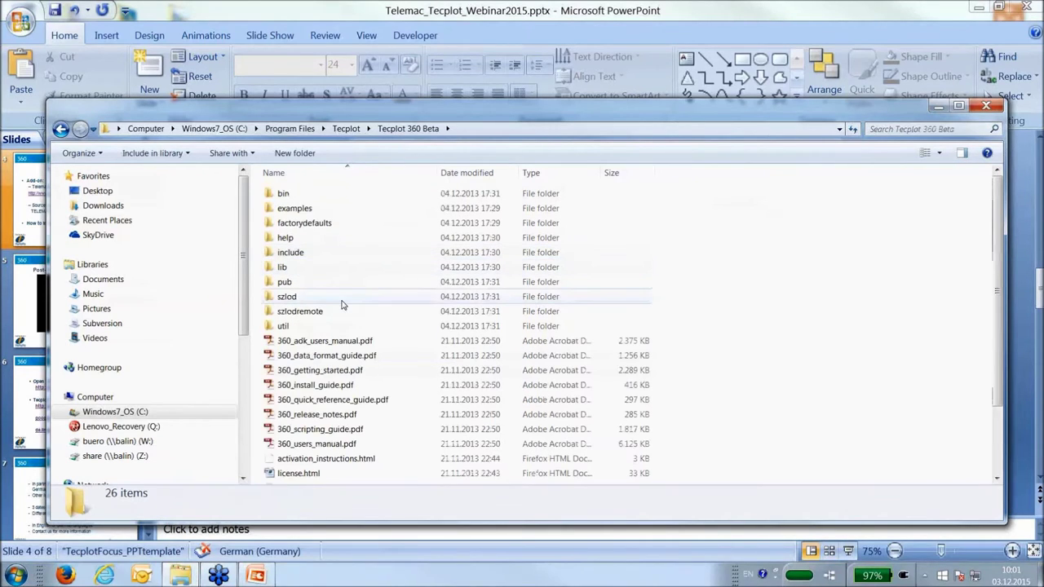
# Open tecplot.add in Notepad++ and set its syntax language to TecplotMacro
pyautogui.scroll(-1, 349, 277)
pyautogui.scroll(-1, 348, 277)
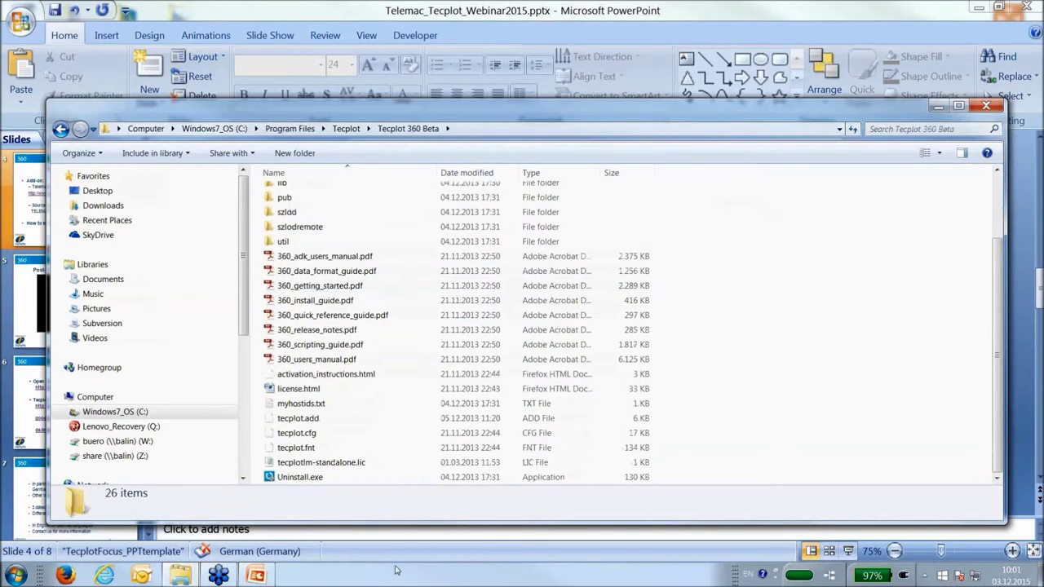
pyautogui.rightClick(314, 422)
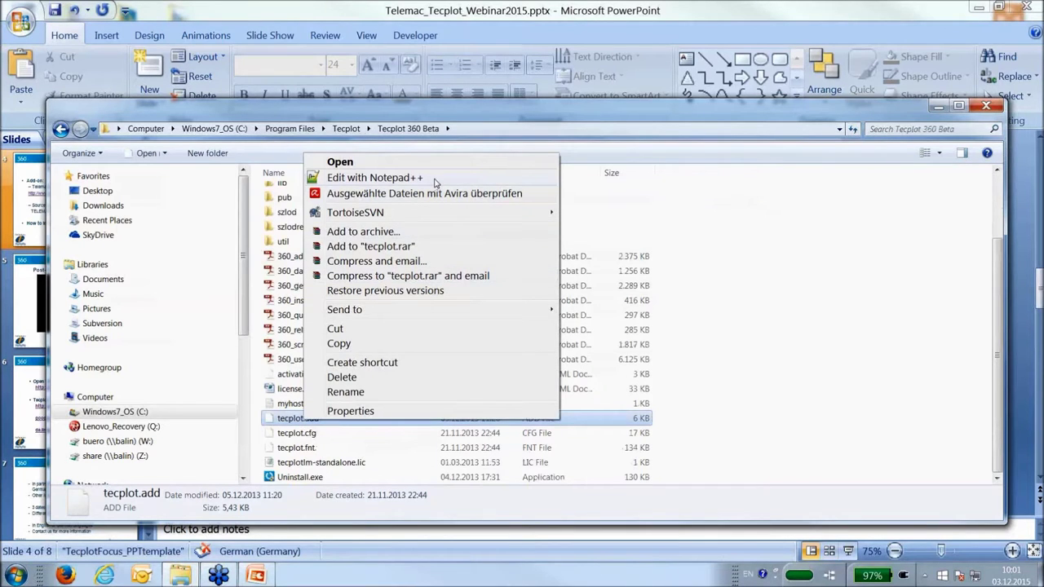
pyautogui.click(383, 180)
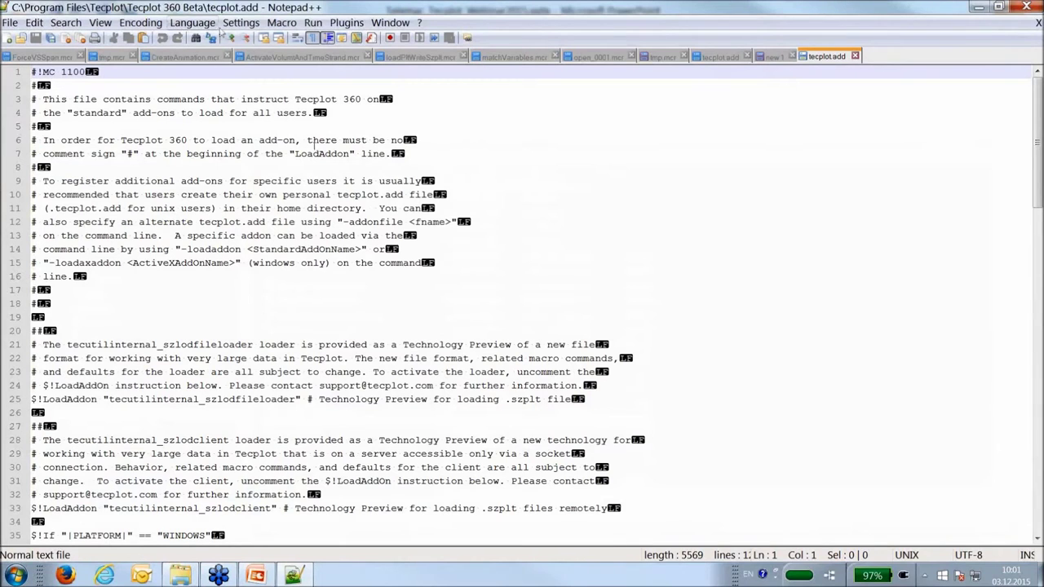
pyautogui.click(193, 22)
pyautogui.click(231, 372)
pyautogui.click(359, 345)
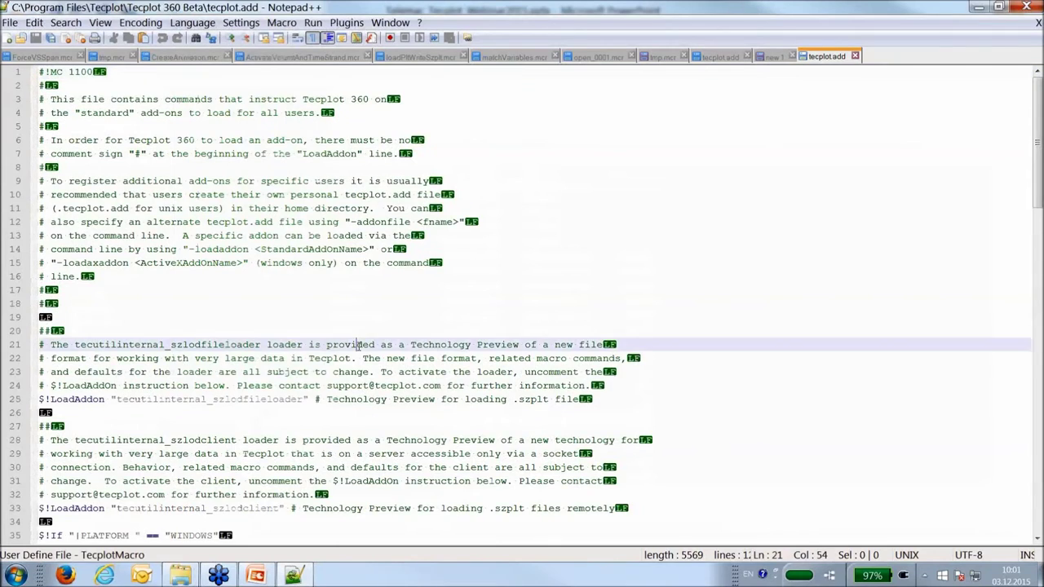
# Copy the tecutiltools_strandeditor LoadAddon line to the empty line above the Experimental add-ons block and change its add-on name to "sers"
pyautogui.scroll(-20, 146, 388)
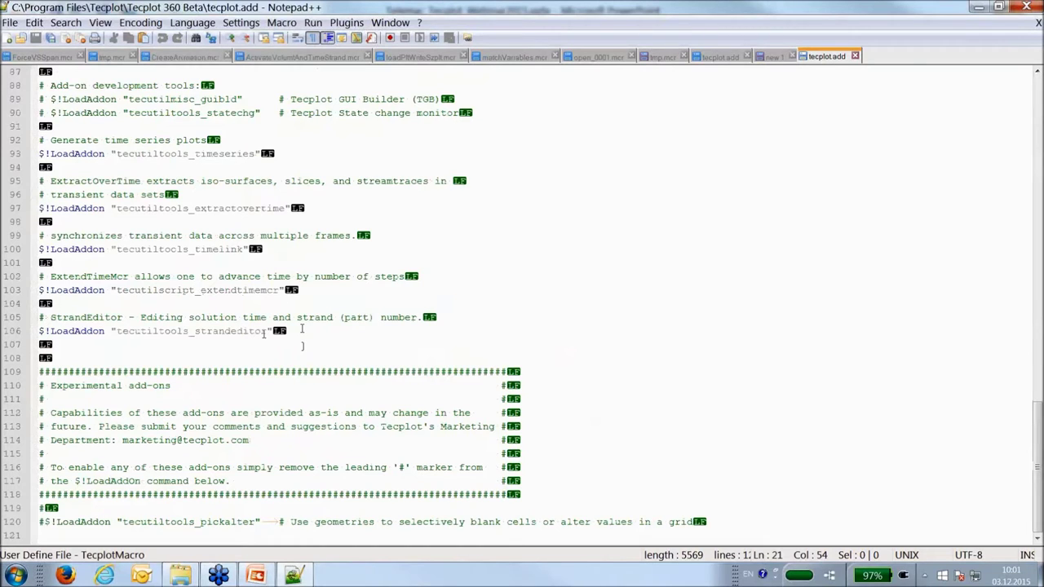
pyautogui.click(302, 328)
pyautogui.hotkey('shift', 'Home')
pyautogui.hotkey('ctrl', 'c')
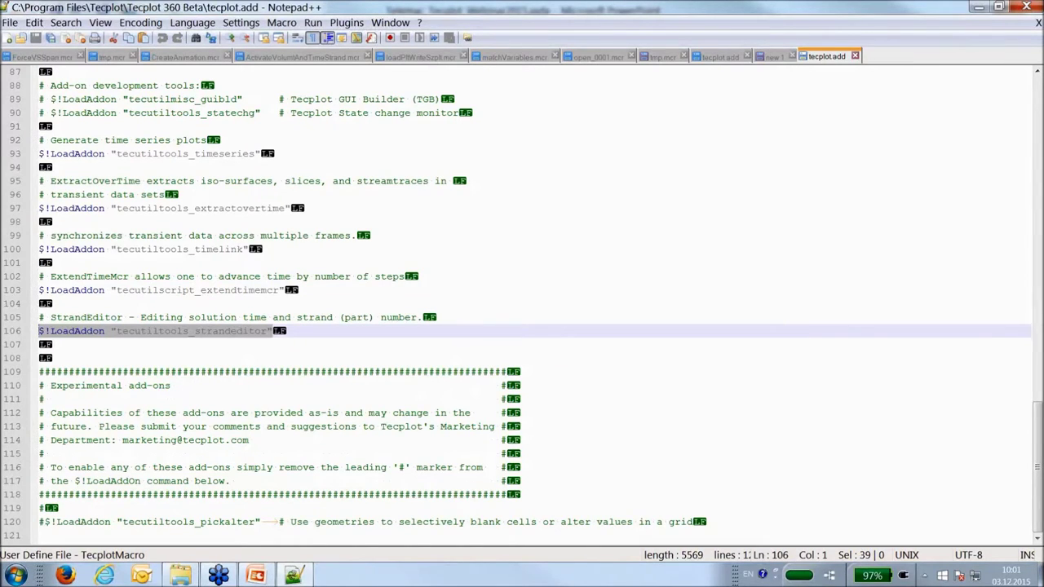
pyautogui.click(933, 381)
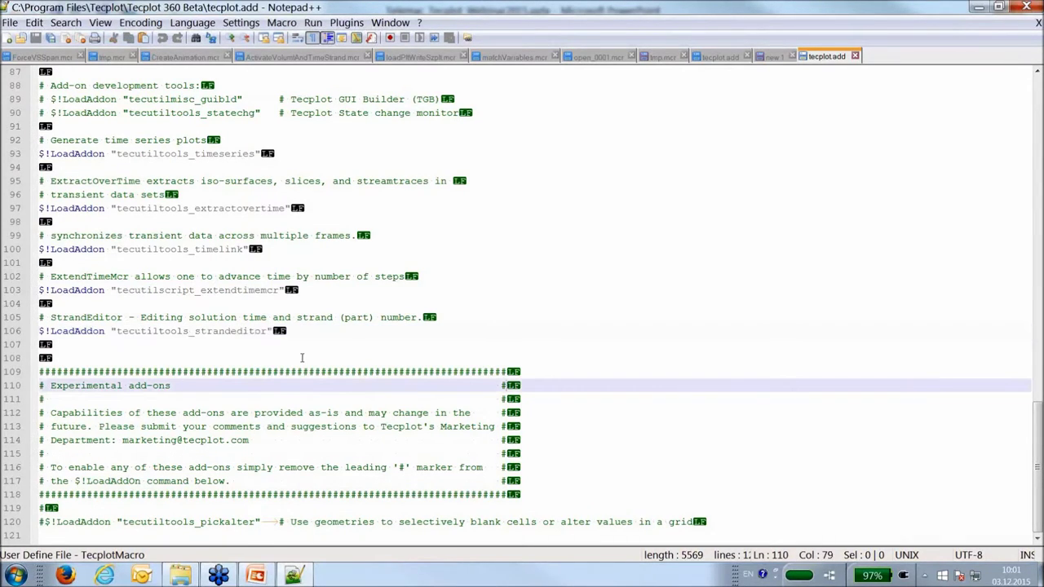
pyautogui.click(302, 357)
pyautogui.hotkey('ctrl', 'v')
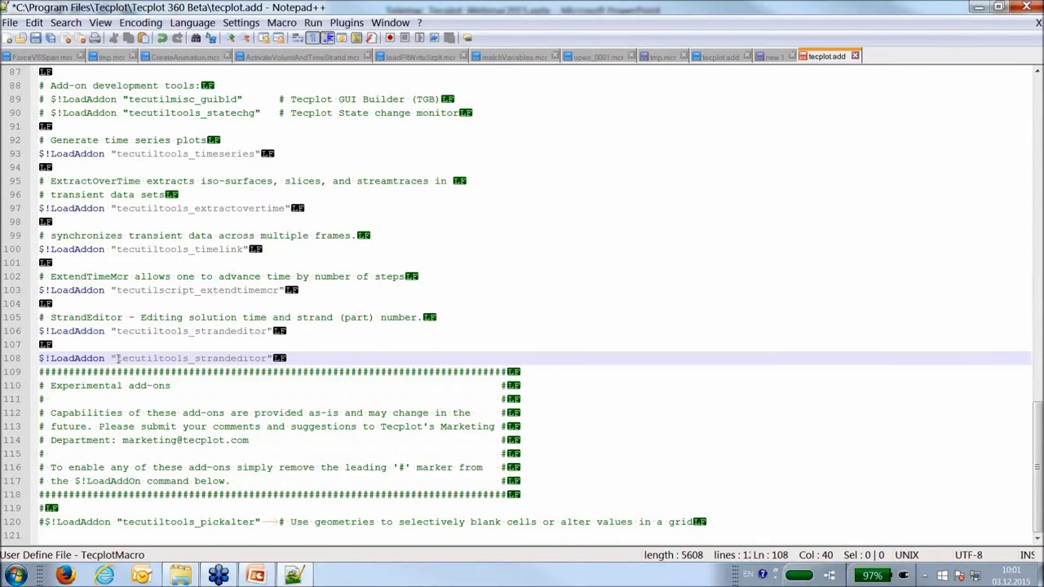
pyautogui.doubleClick(116, 359)
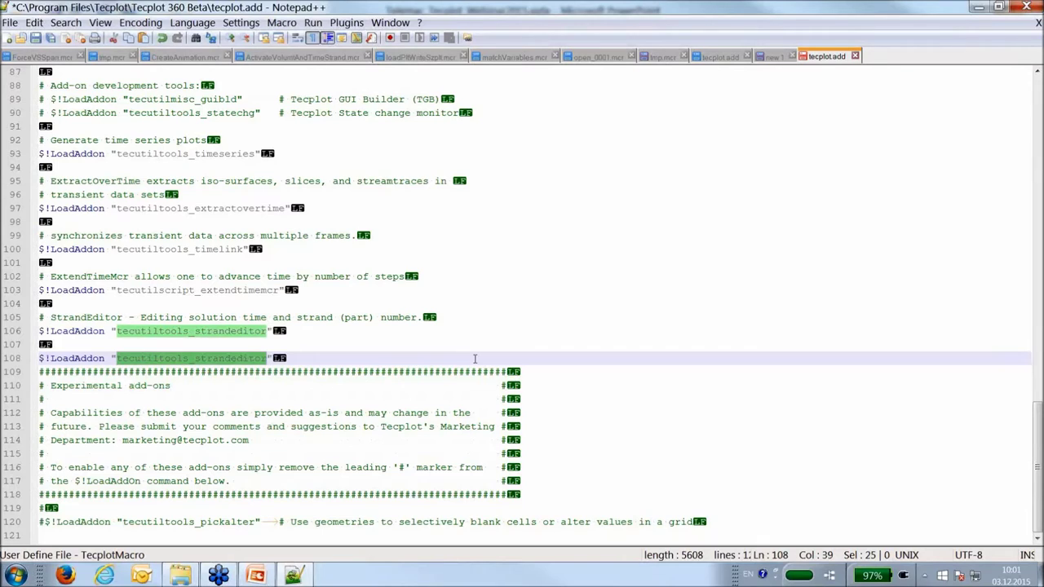
pyautogui.write('sers')
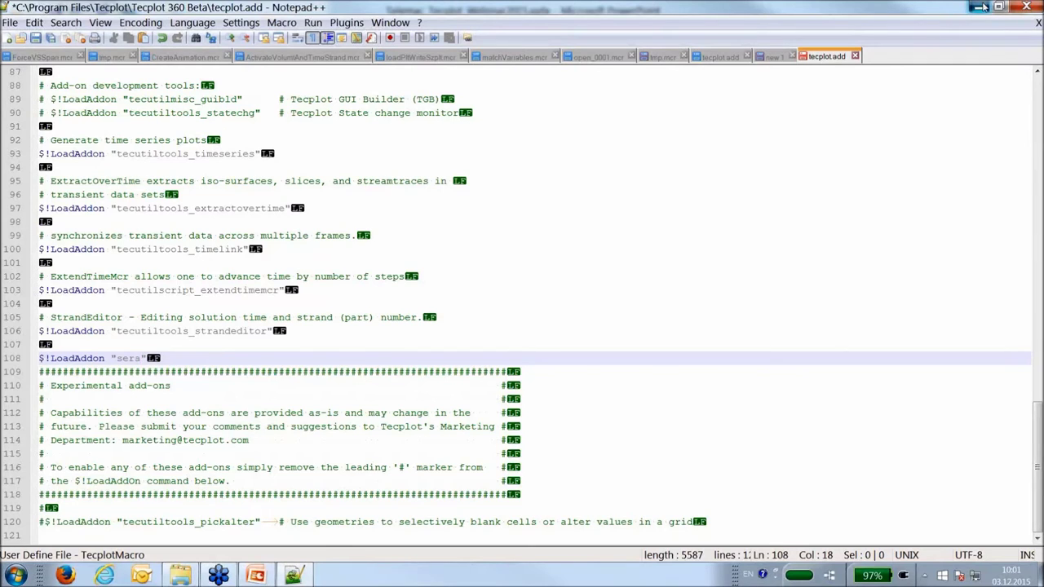
# Return to File Explorer and look in the Tecplot 360 Beta bin folder for DLL files starting with "s"
pyautogui.click(982, 7)
pyautogui.scroll(2, 409, 362)
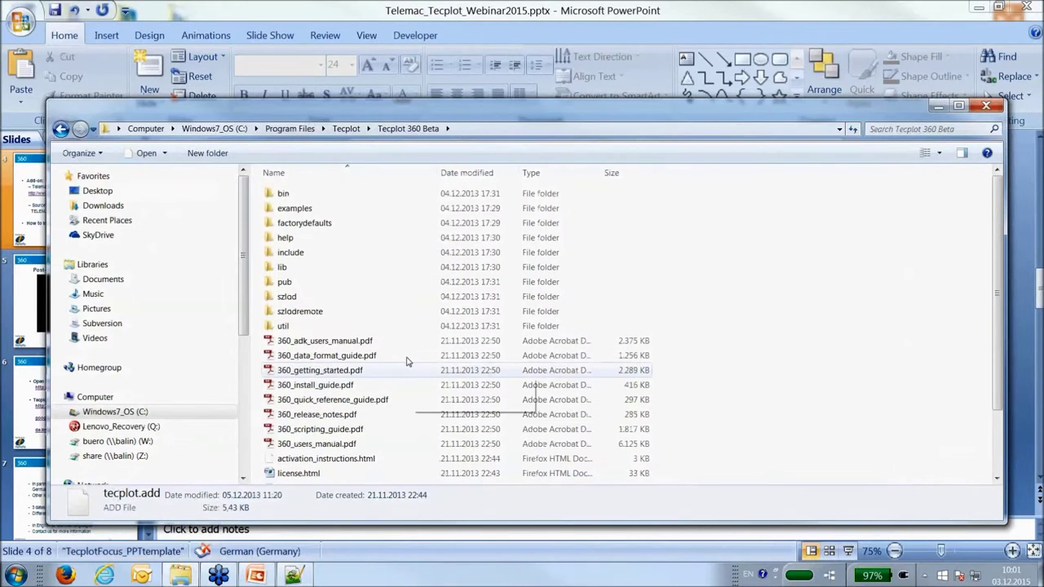
pyautogui.doubleClick(316, 194)
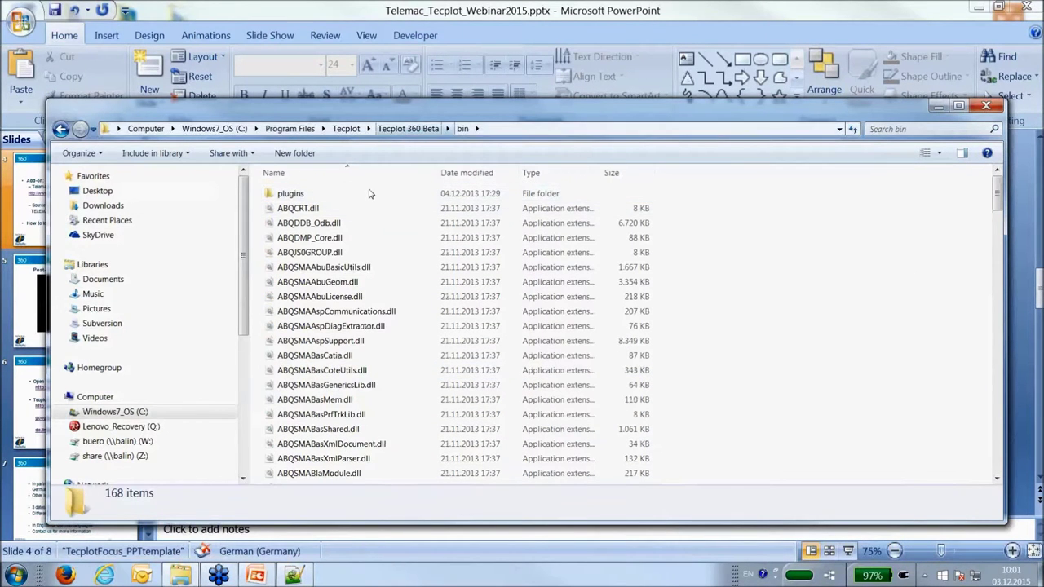
pyautogui.click(367, 326)
pyautogui.press('s')
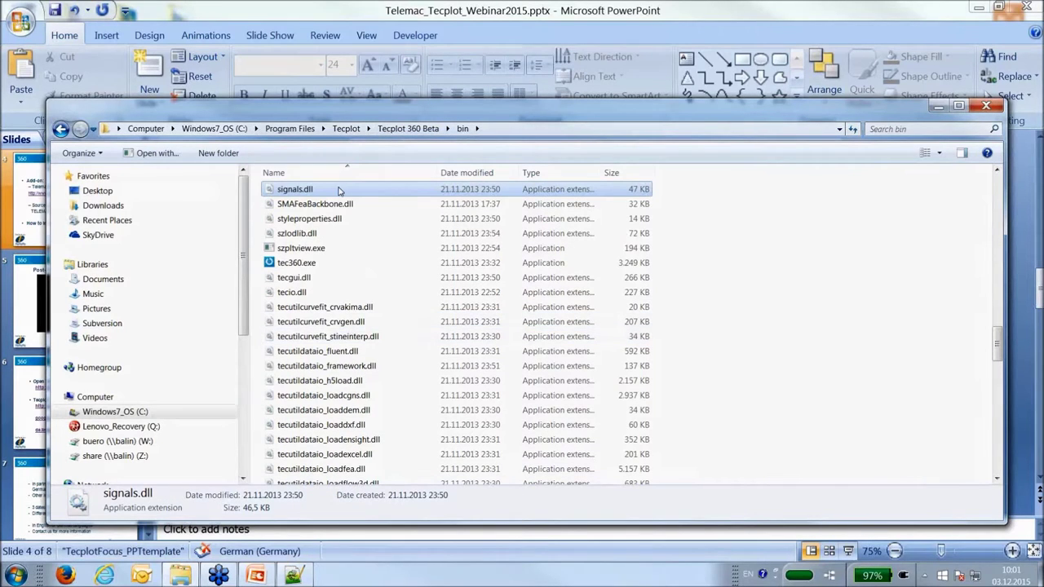
pyautogui.scroll(2, 318, 245)
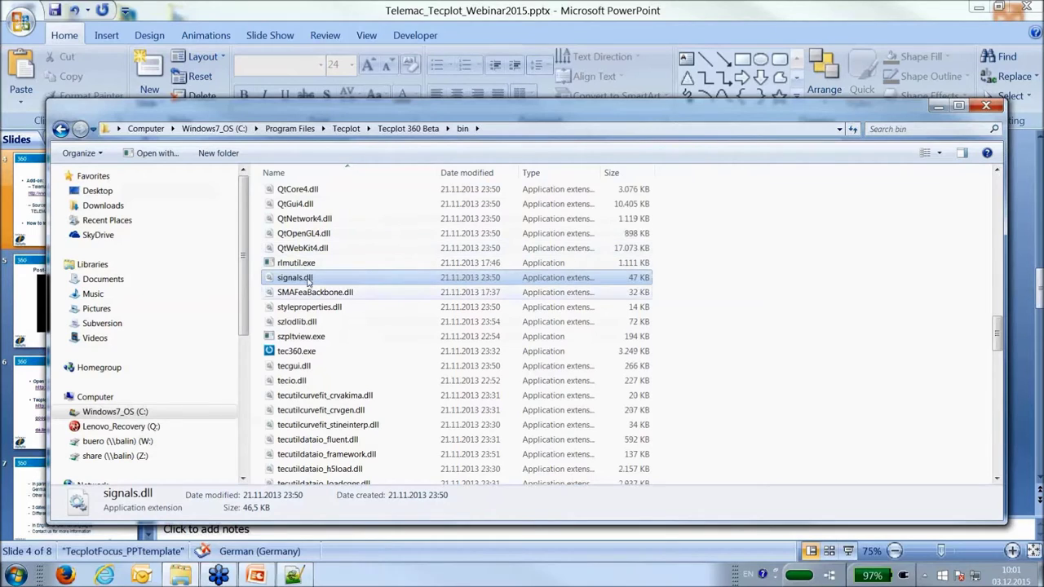
# Open the bin folder of the Tecplot 360 EX Beta installation and locate sera.dll
pyautogui.click(346, 129)
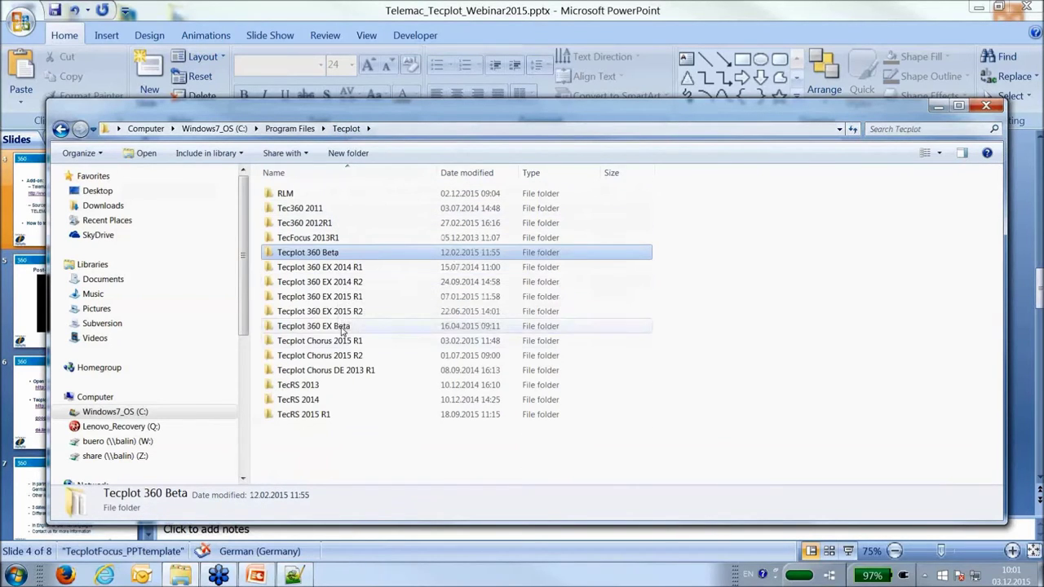
pyautogui.doubleClick(343, 326)
pyautogui.doubleClick(308, 196)
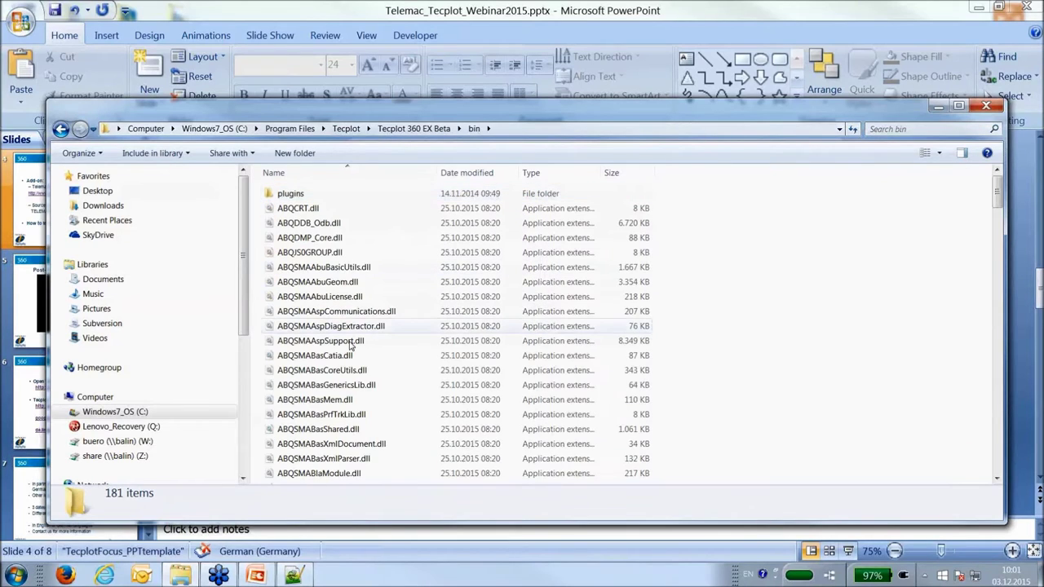
pyautogui.click(351, 341)
pyautogui.scroll(-15, 351, 344)
pyautogui.press('s')
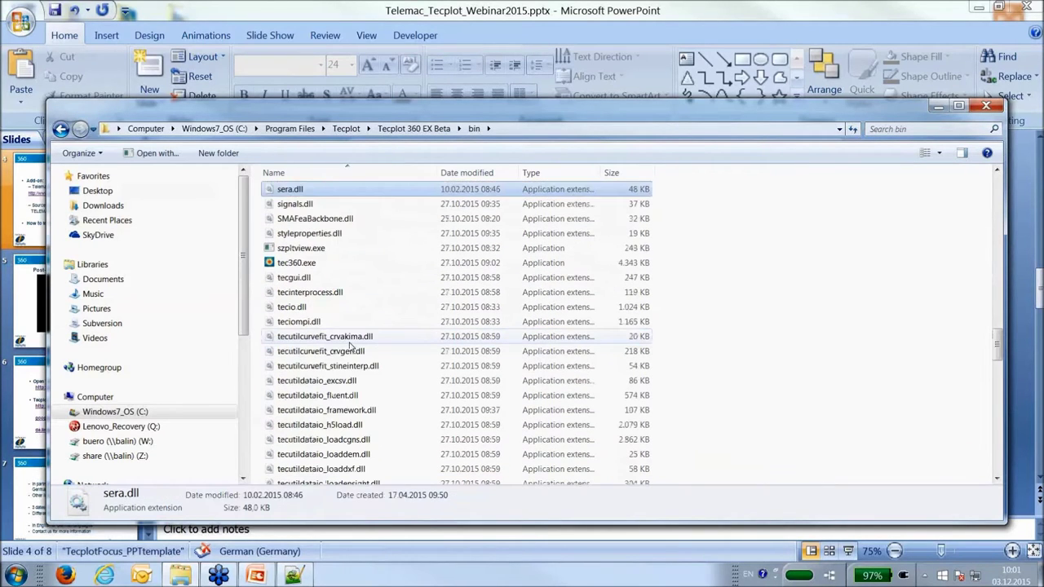
pyautogui.press('s')
pyautogui.press('Up')
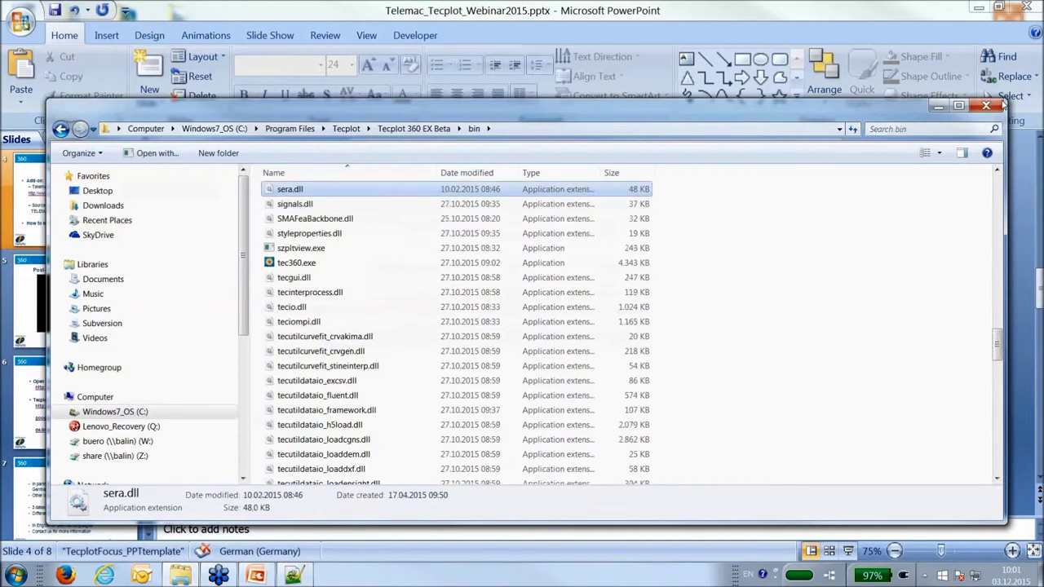
# Close the File Explorer window and launch Tecplot 360 EX Beta from the desktop
pyautogui.click(987, 106)
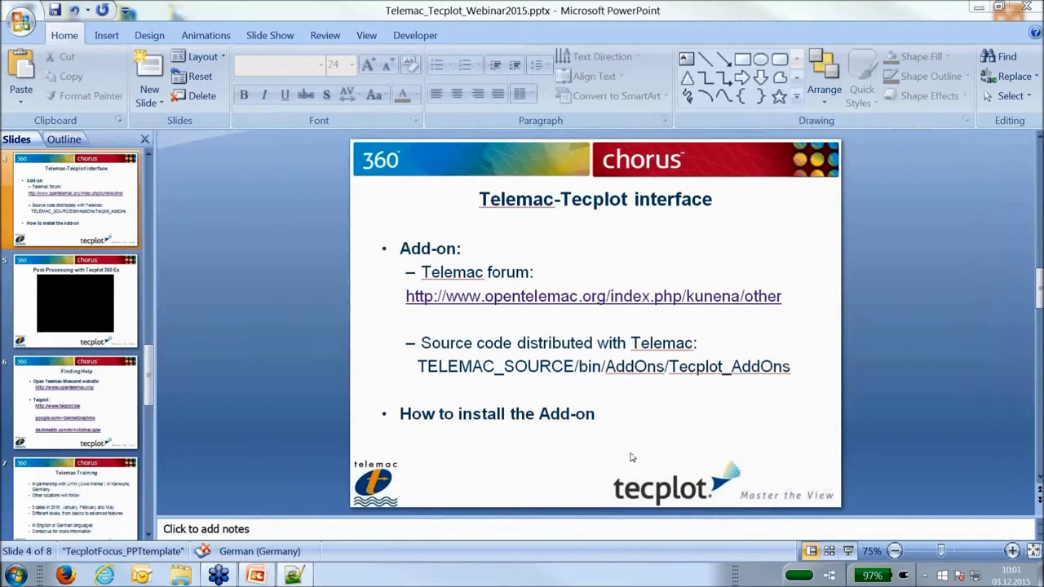
pyautogui.click(1036, 576)
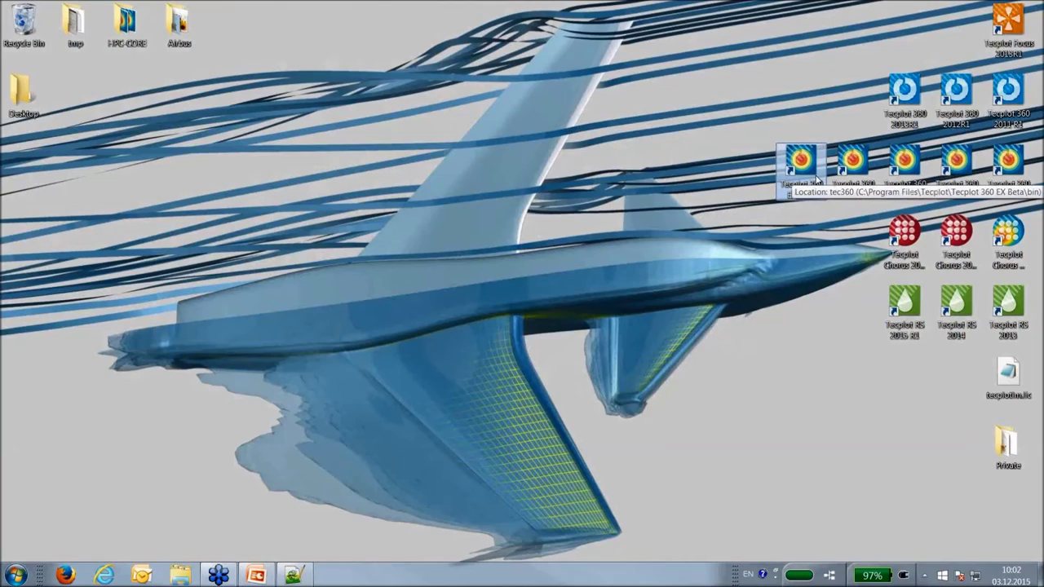
pyautogui.doubleClick(807, 167)
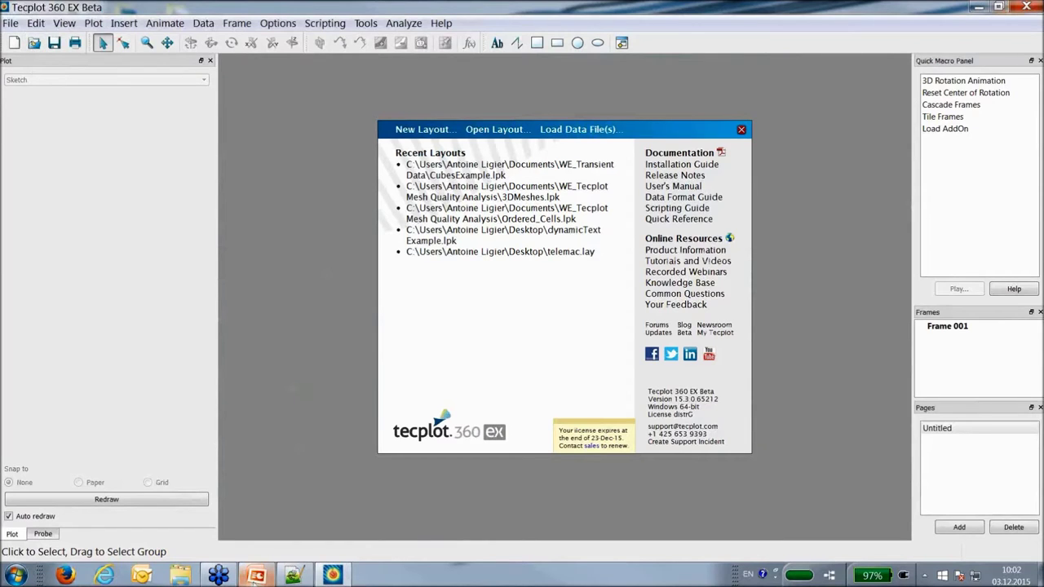
# Switch to PowerPoint to check the webinar slides, and return to Tecplot 360 EX Beta
pyautogui.click(259, 569)
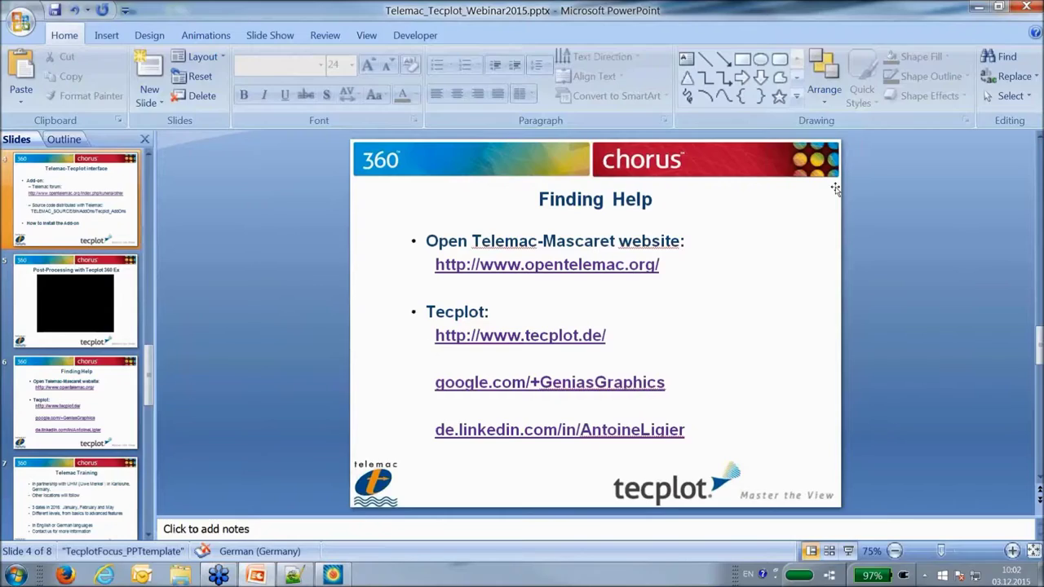
pyautogui.click(978, 7)
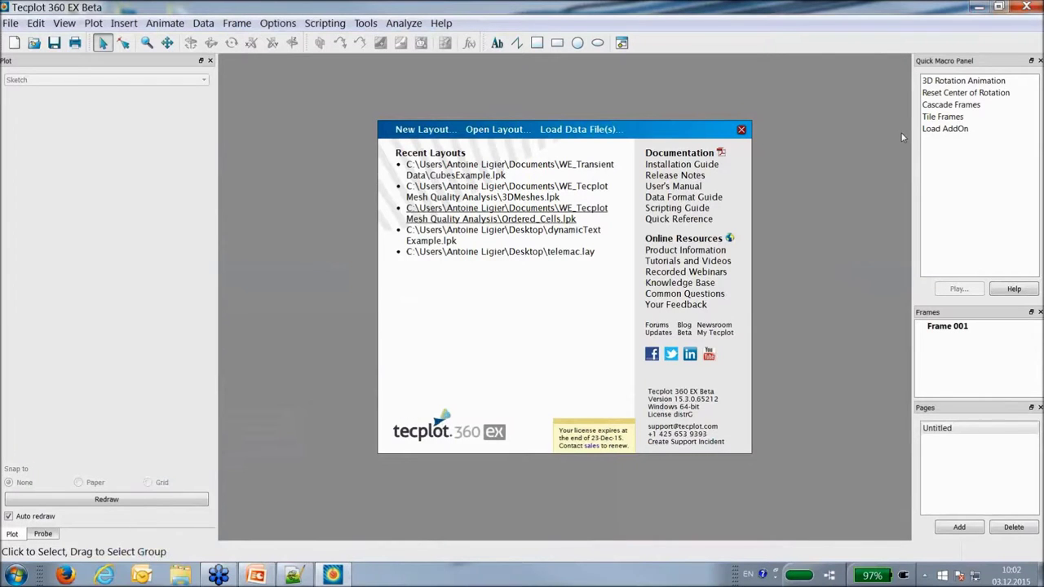
# Dismiss the welcome screen and load r3d_malpasset-large_p2.slf with the Telemac data loader as a Telemac result file
pyautogui.click(137, 184)
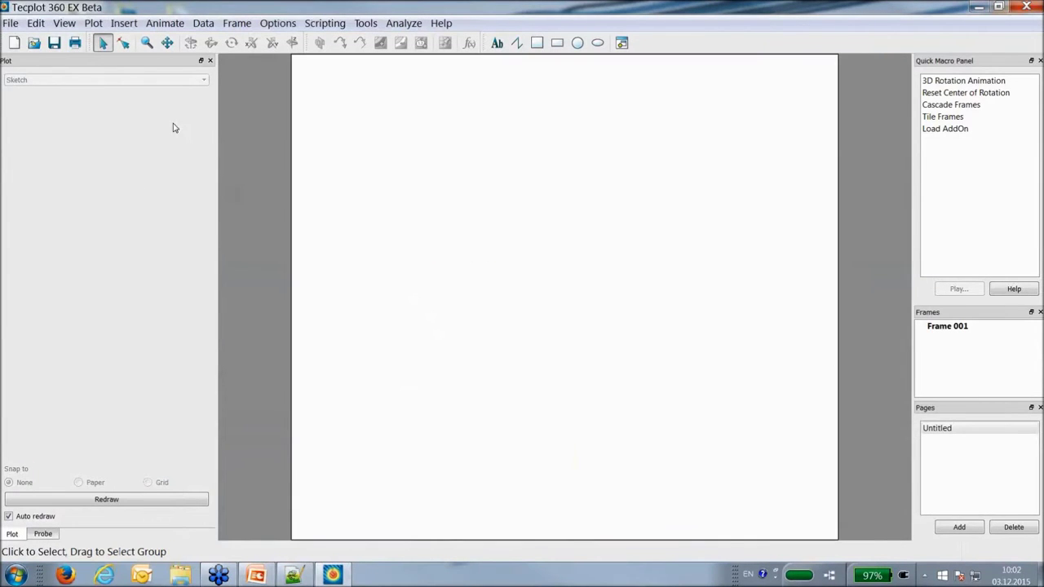
pyautogui.click(33, 42)
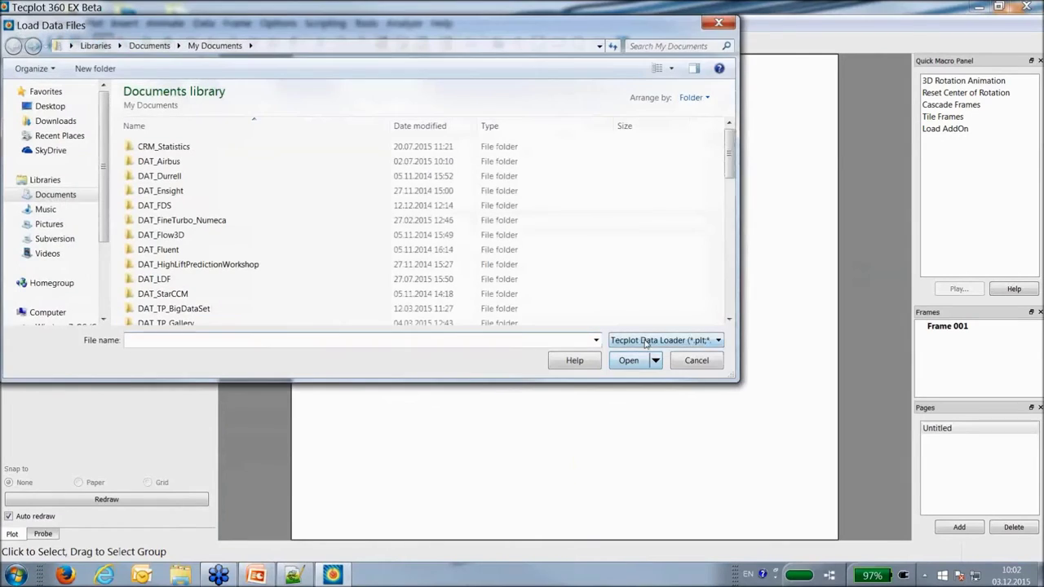
pyautogui.click(644, 341)
pyautogui.click(649, 333)
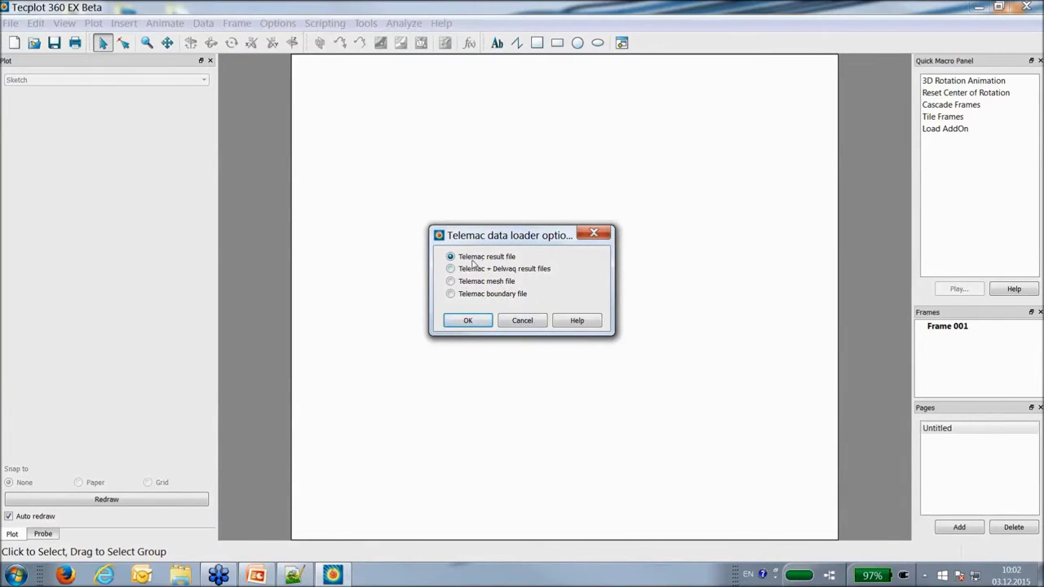
pyautogui.click(468, 322)
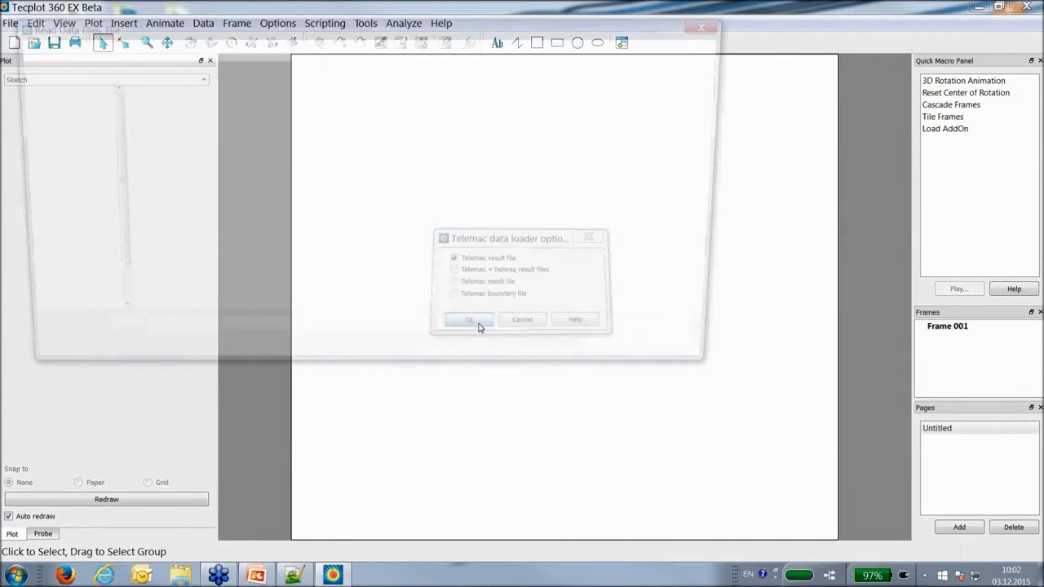
pyautogui.click(141, 209)
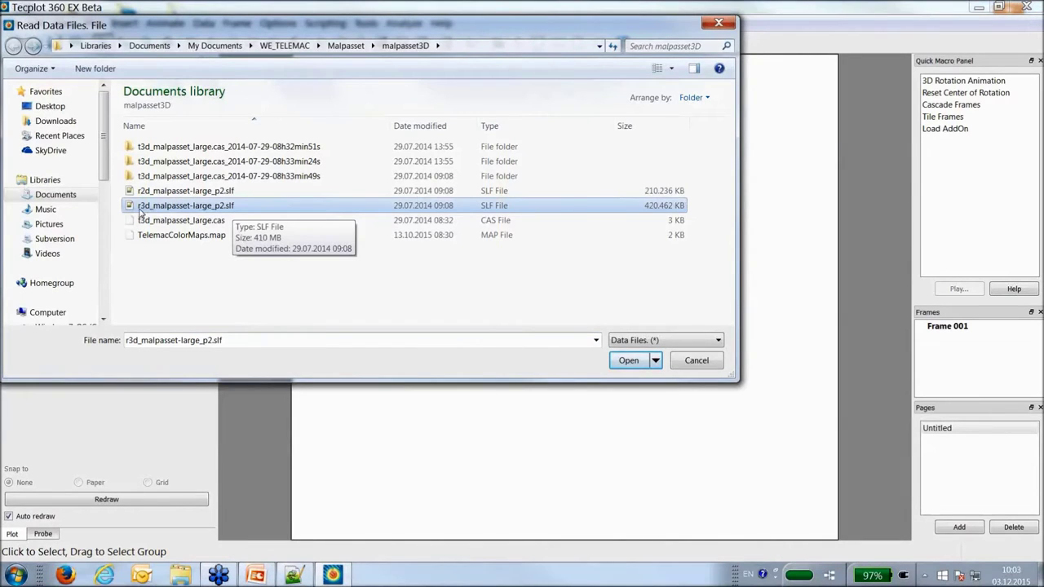
pyautogui.click(634, 363)
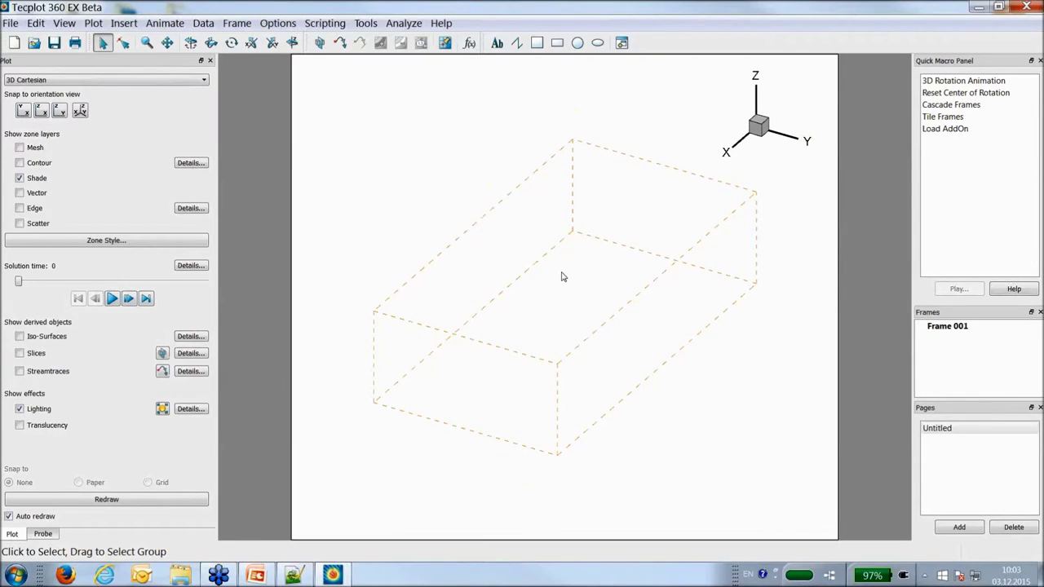
# Turn on surface shading for the loaded Telemac zones so the terrain geometry is displayed
pyautogui.rightClick(561, 277)
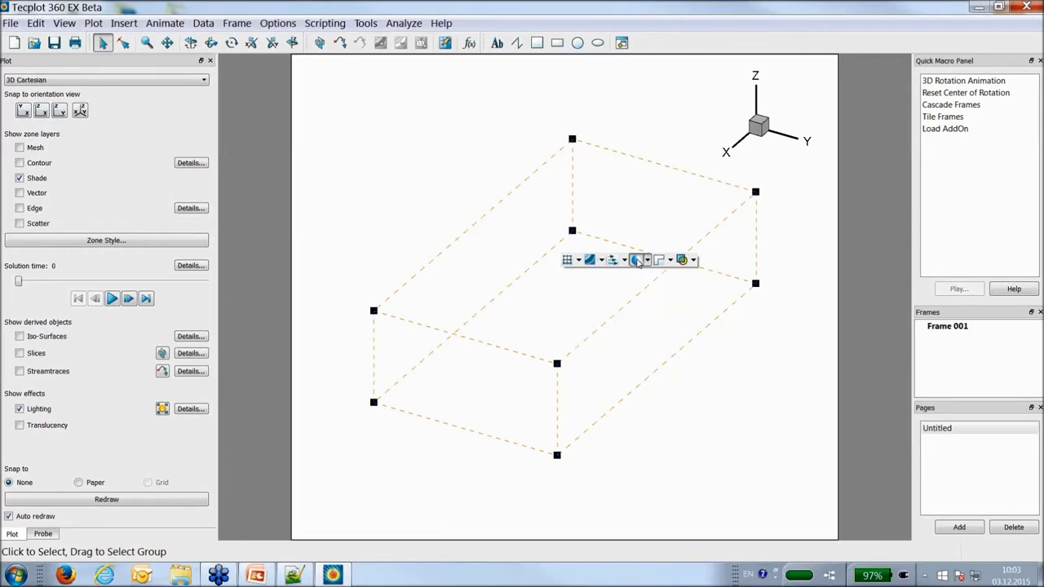
pyautogui.click(637, 260)
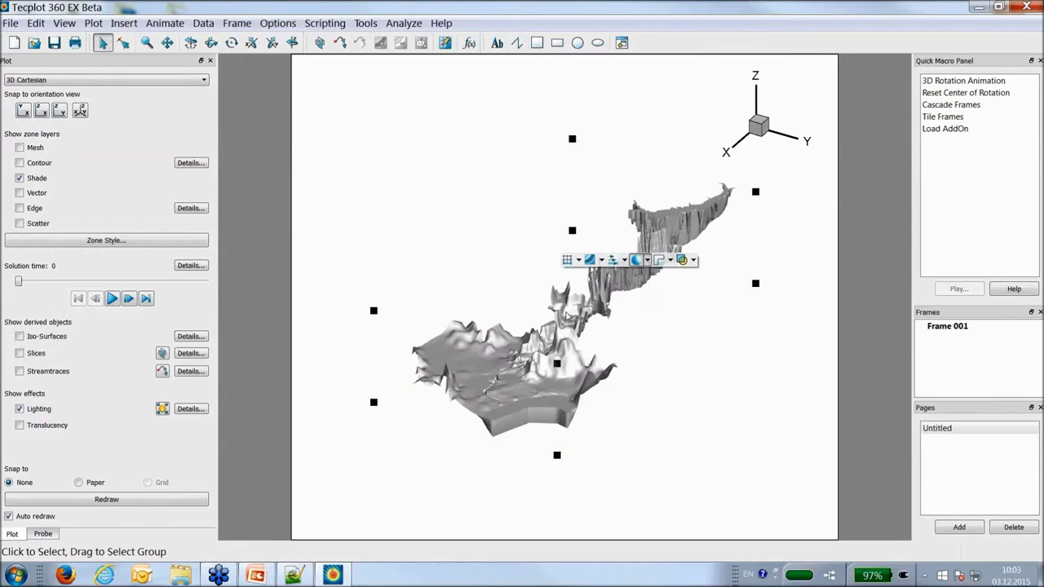
pyautogui.moveTo(545, 368); pyautogui.dragTo(599, 359, button='middle')
# Toggle the mesh overlay on the terrain zone on and off, and check its available contour variables
pyautogui.click(599, 358)
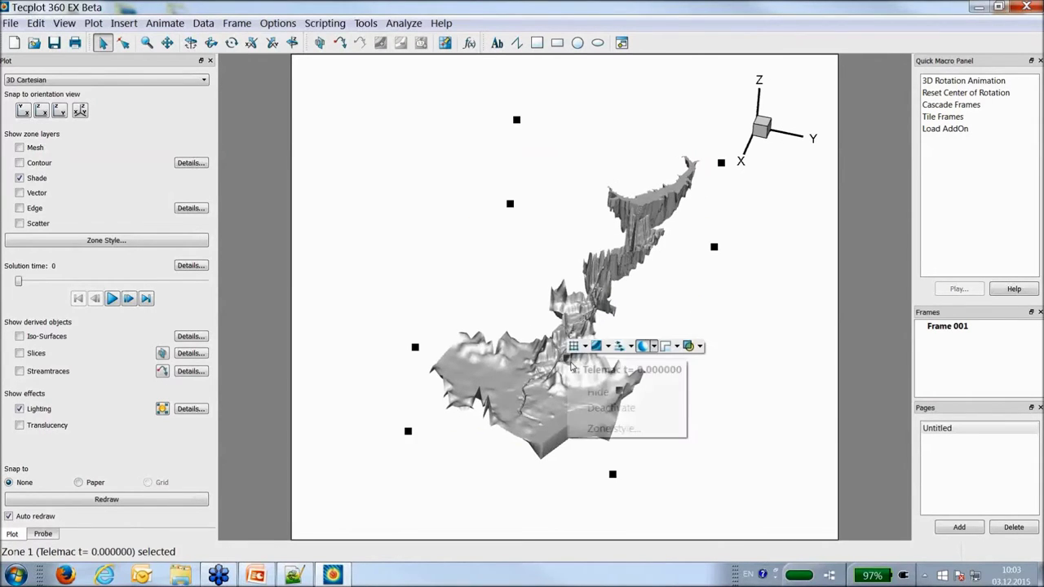
pyautogui.click(573, 345)
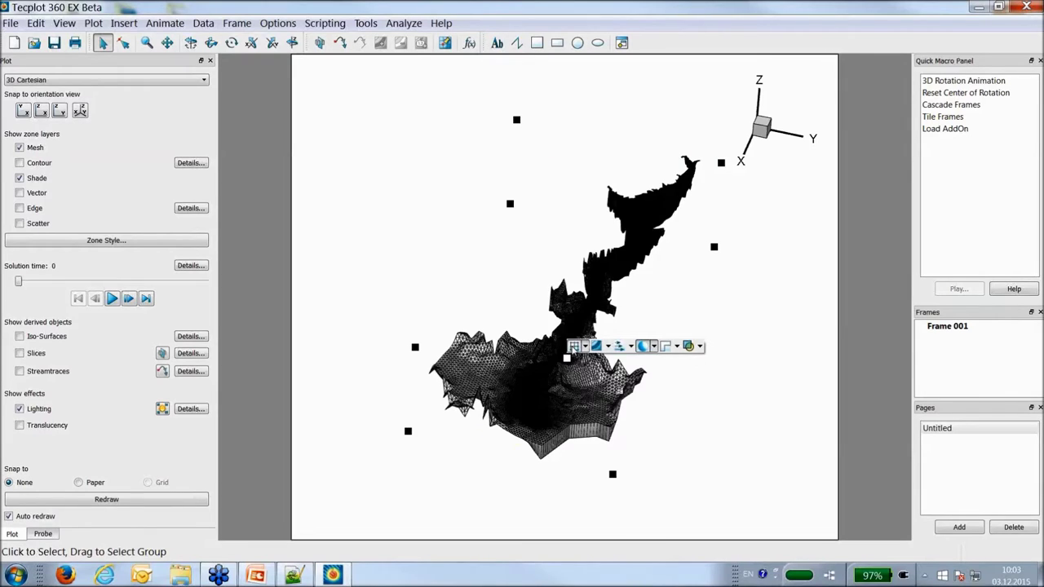
pyautogui.click(573, 346)
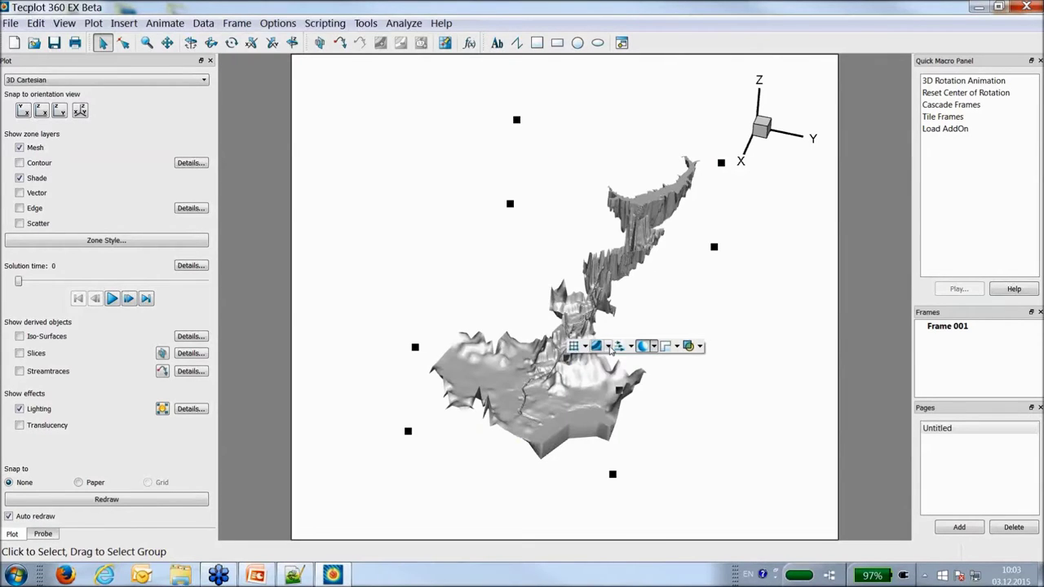
pyautogui.click(608, 346)
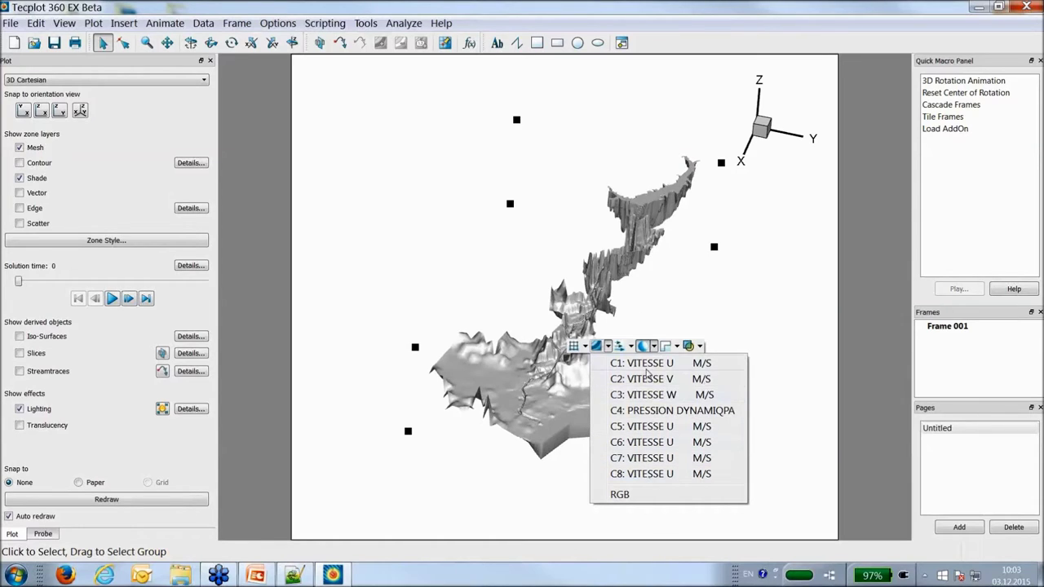
pyautogui.click(655, 349)
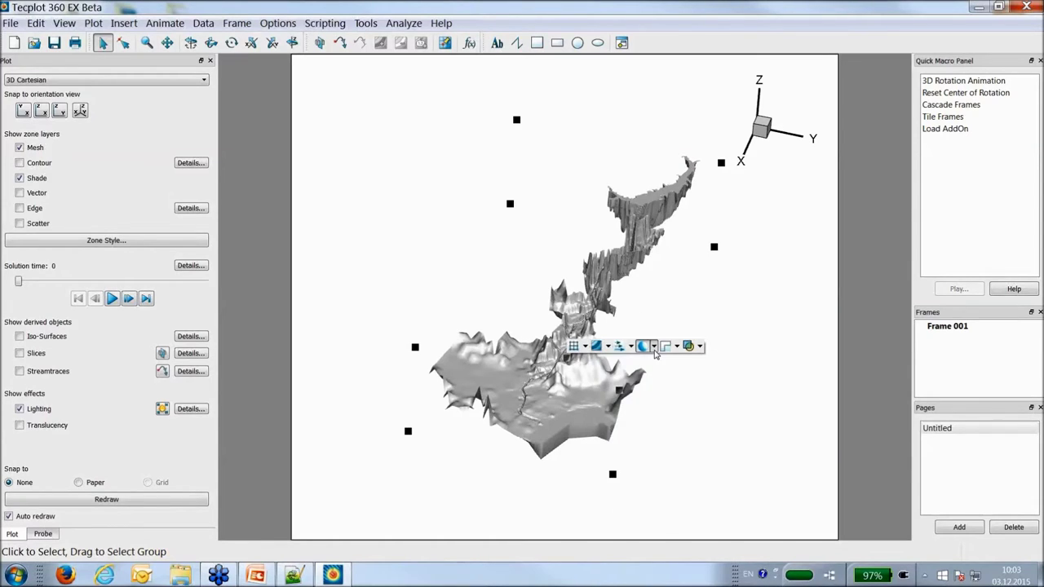
# Change the shade color of the terrain zone to olive and deselect the zone
pyautogui.click(654, 349)
pyautogui.click(665, 445)
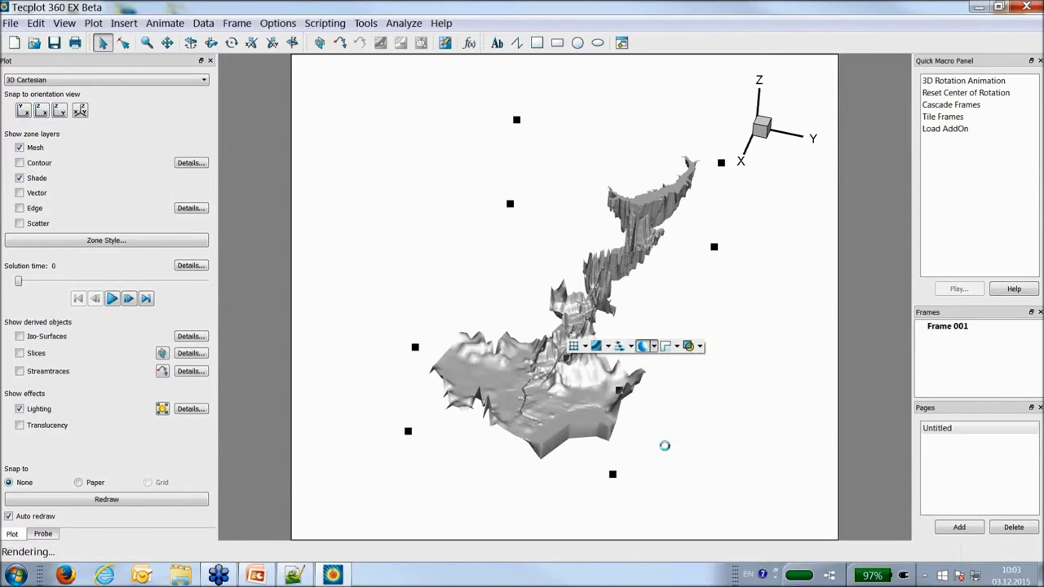
pyautogui.click(573, 388)
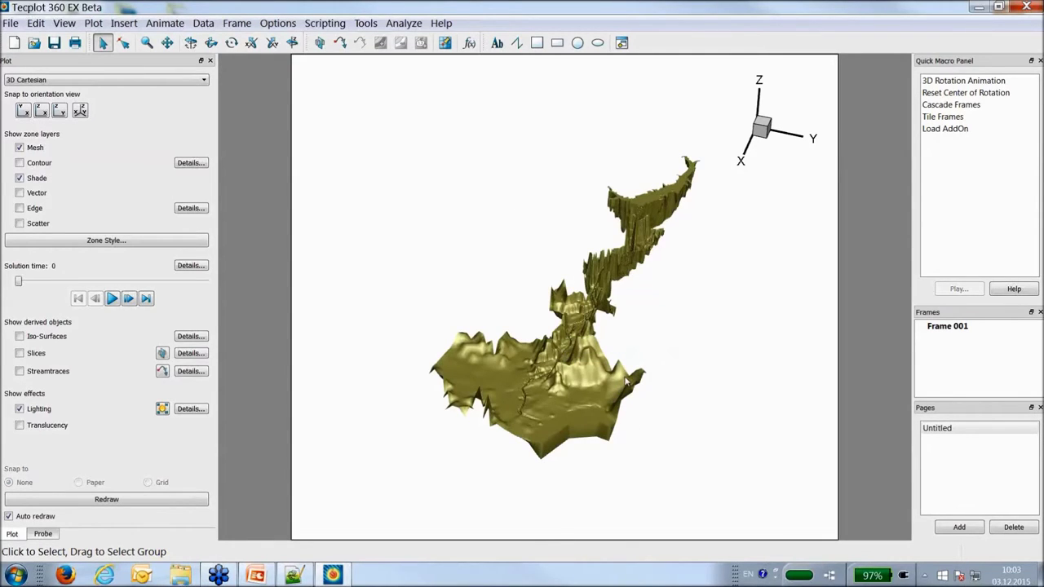
pyautogui.moveTo(626, 382); pyautogui.dragTo(626, 360, button='middle')
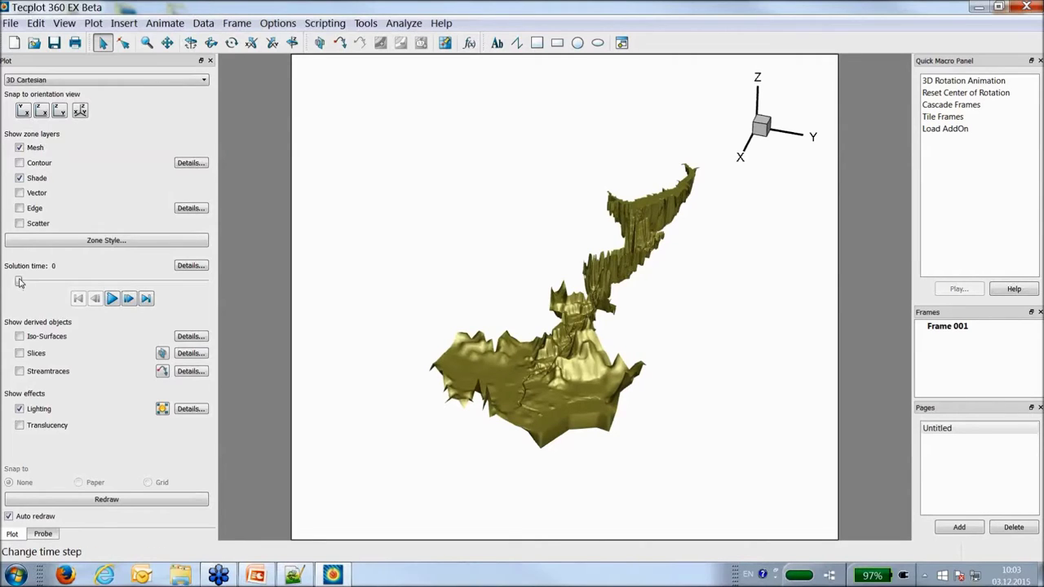
# Define the convective field variables as velocity, using VITESSE U, VITESSE V and VITESSE W for U, V and W
pyautogui.click(403, 23)
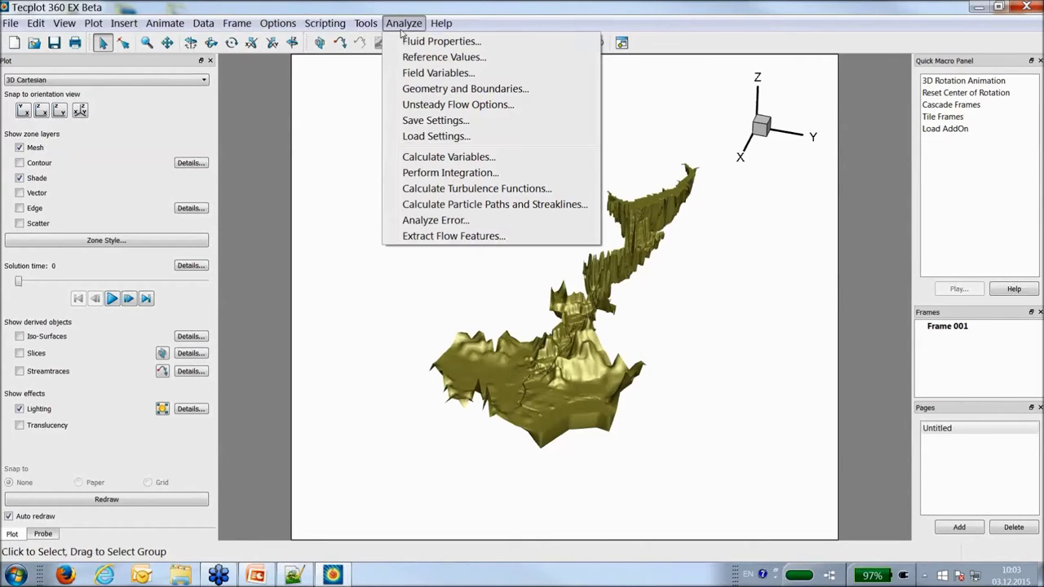
pyautogui.click(423, 74)
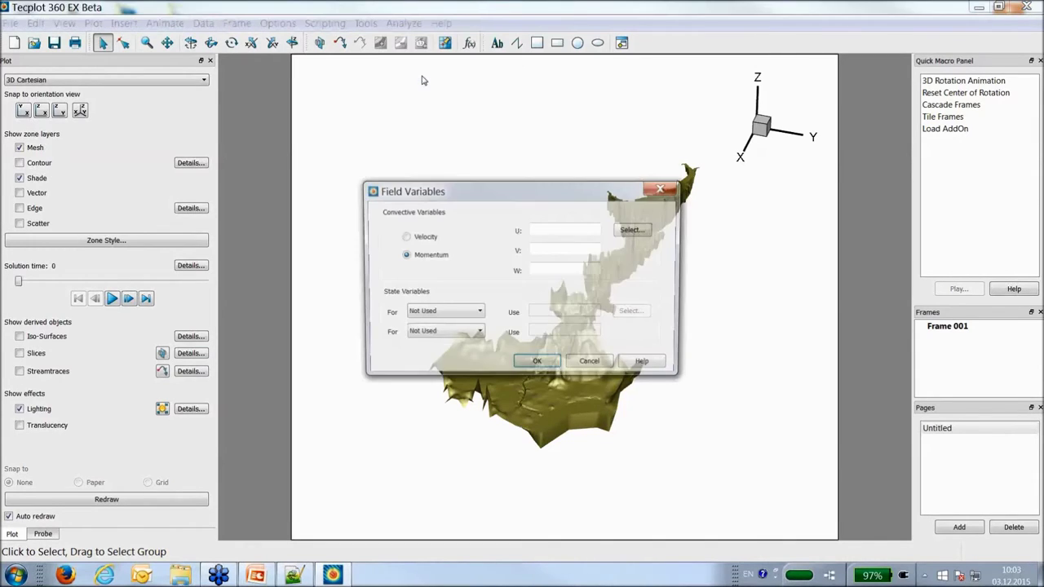
pyautogui.click(423, 237)
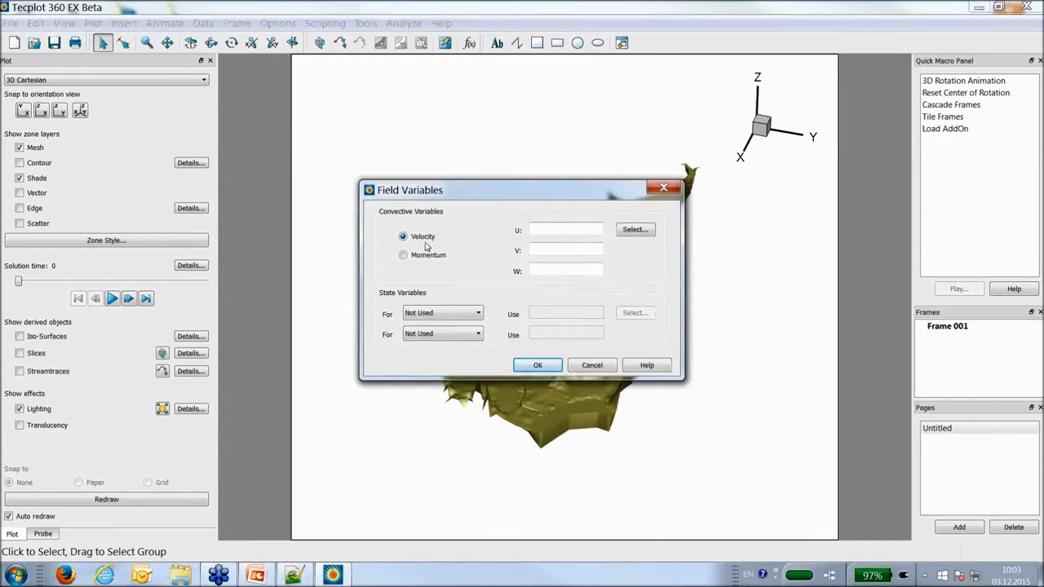
pyautogui.click(635, 229)
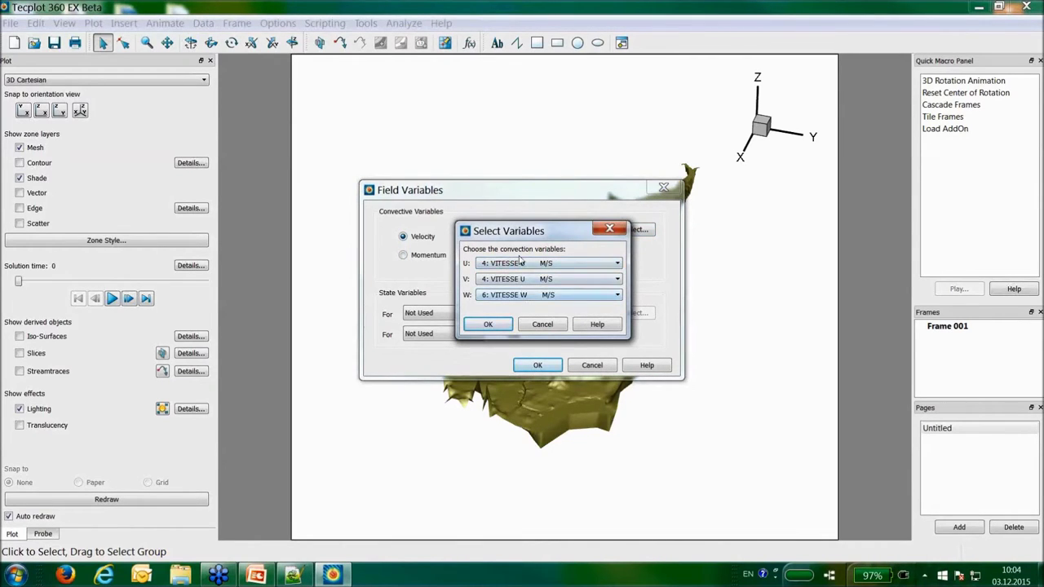
pyautogui.click(526, 279)
pyautogui.click(522, 326)
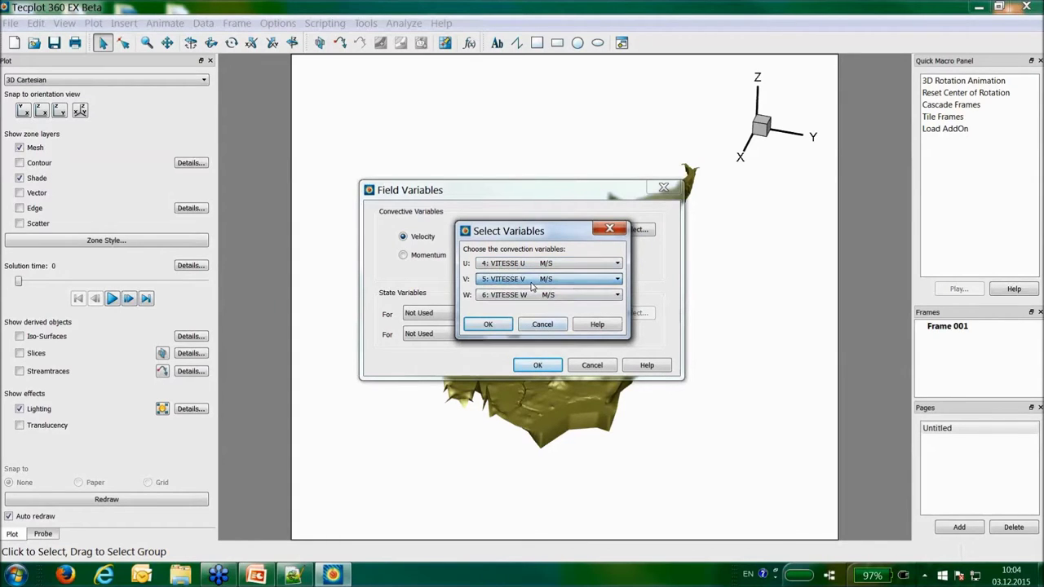
pyautogui.click(488, 324)
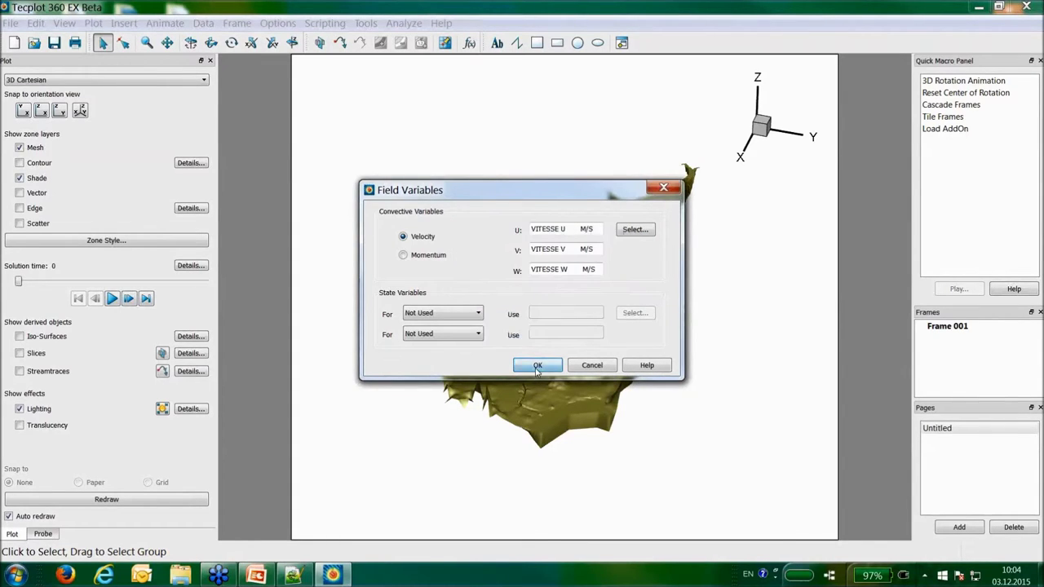
pyautogui.click(537, 366)
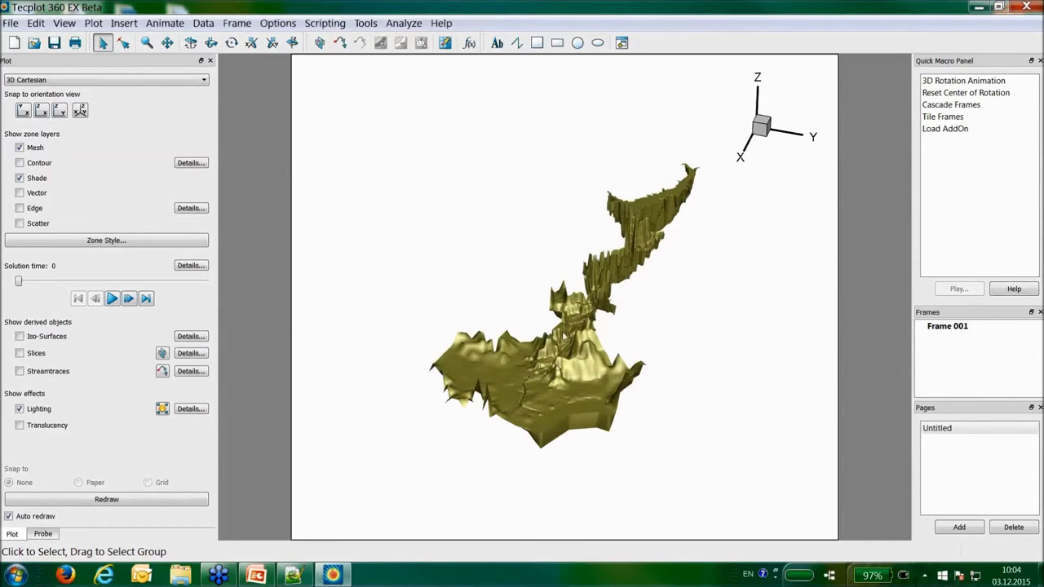
# Choose Velocity Magnitude as the function for calculating a new variable
pyautogui.click(401, 23)
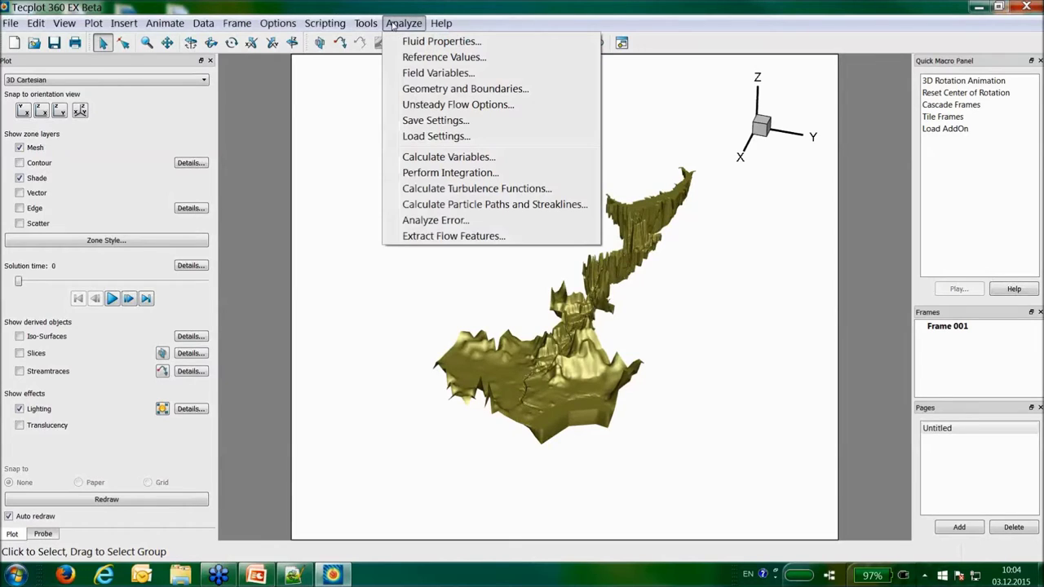
pyautogui.click(428, 163)
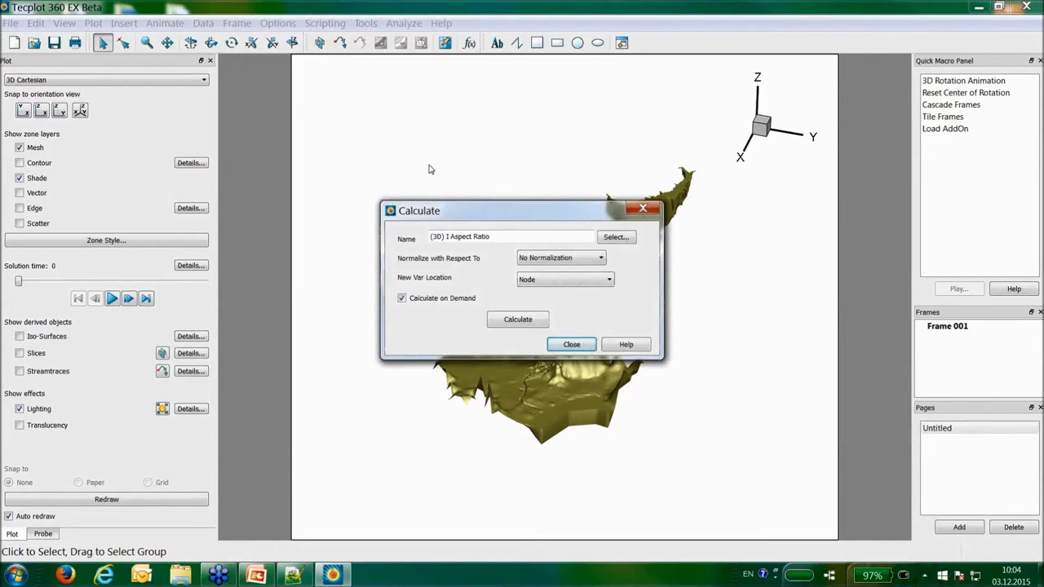
pyautogui.click(614, 237)
pyautogui.click(518, 241)
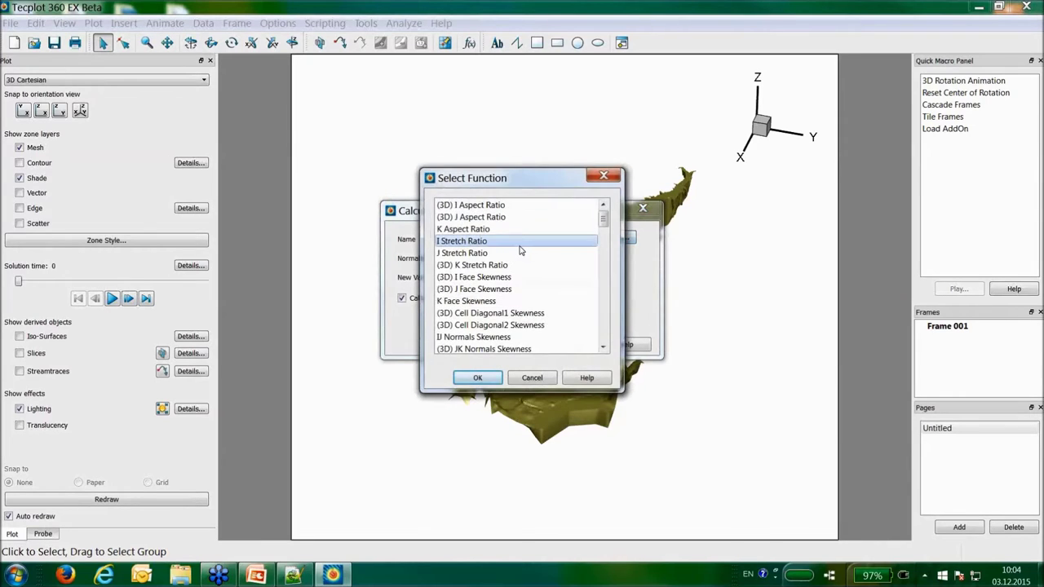
pyautogui.scroll(-6, 520, 251)
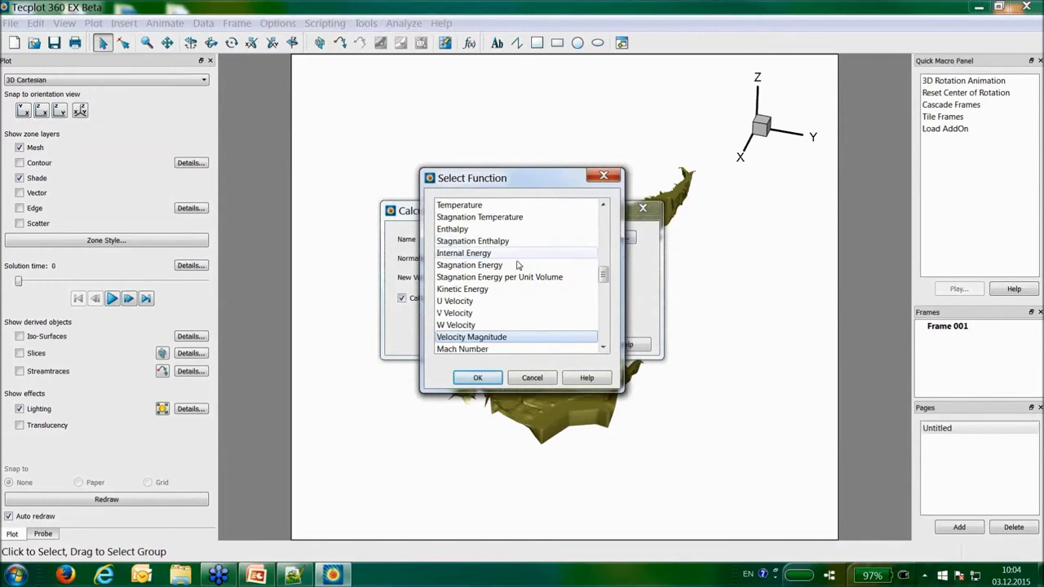
pyautogui.click(460, 337)
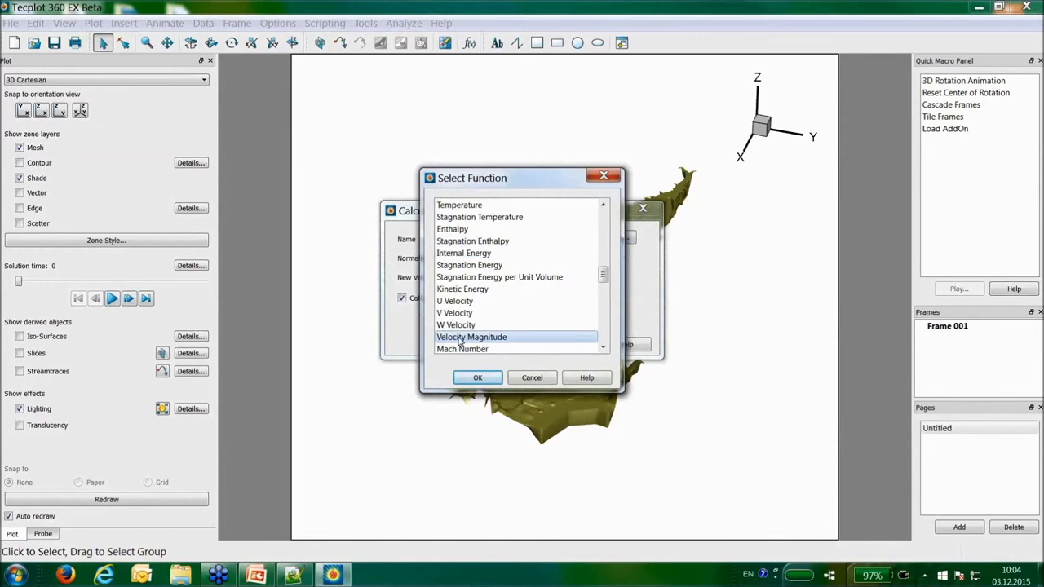
pyautogui.click(477, 379)
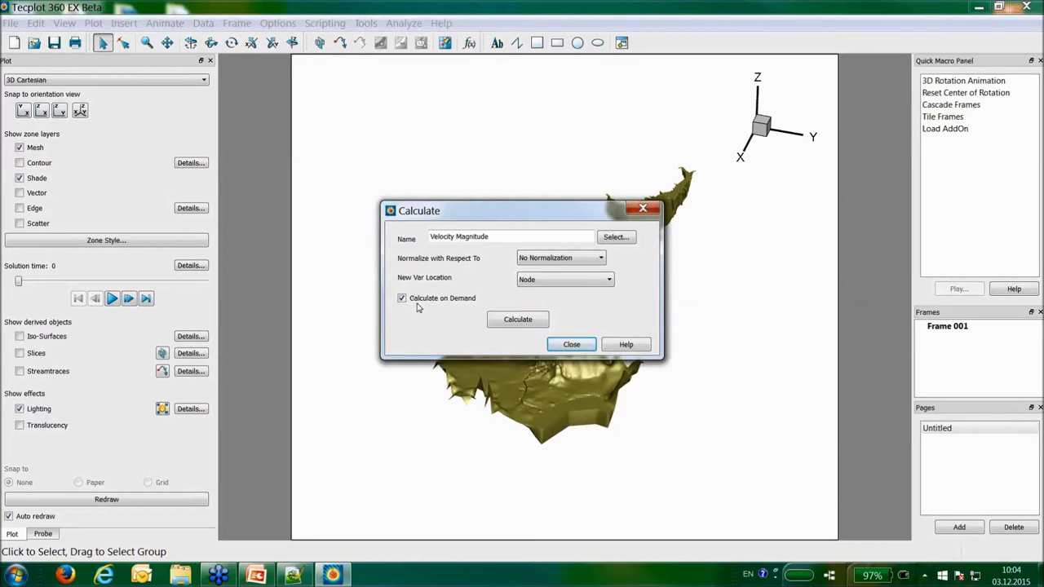
# Calculate the Velocity Magnitude variable immediately, with calculation on demand turned off, and close the dialog
pyautogui.click(462, 299)
pyautogui.click(508, 322)
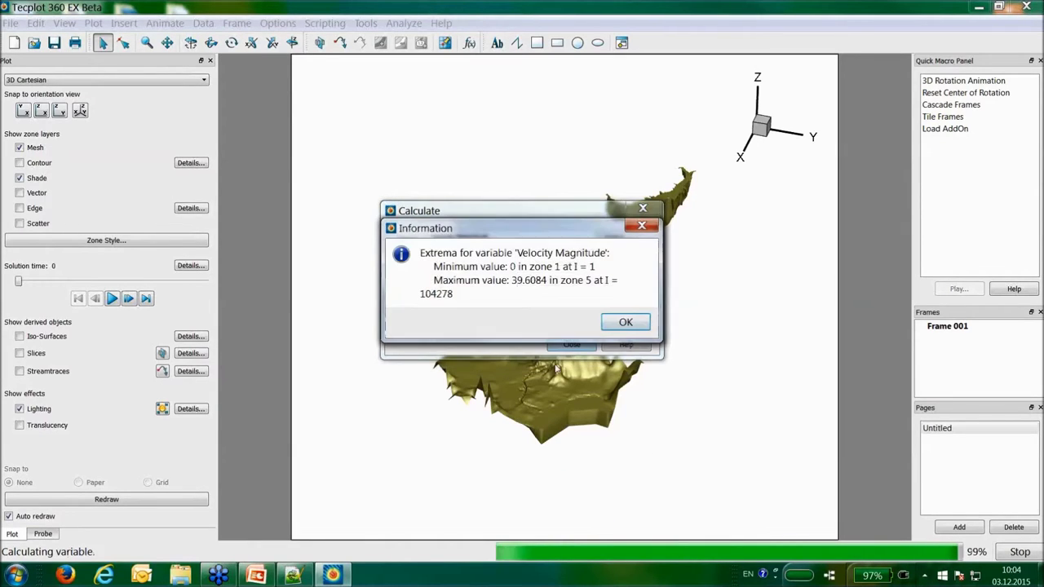
pyautogui.click(619, 326)
pyautogui.click(581, 300)
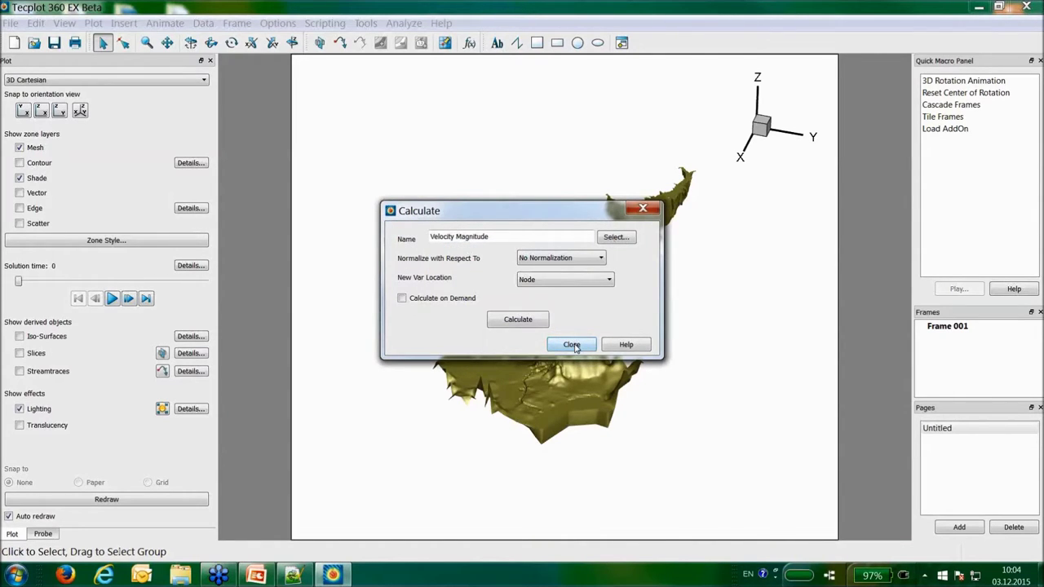
pyautogui.click(571, 345)
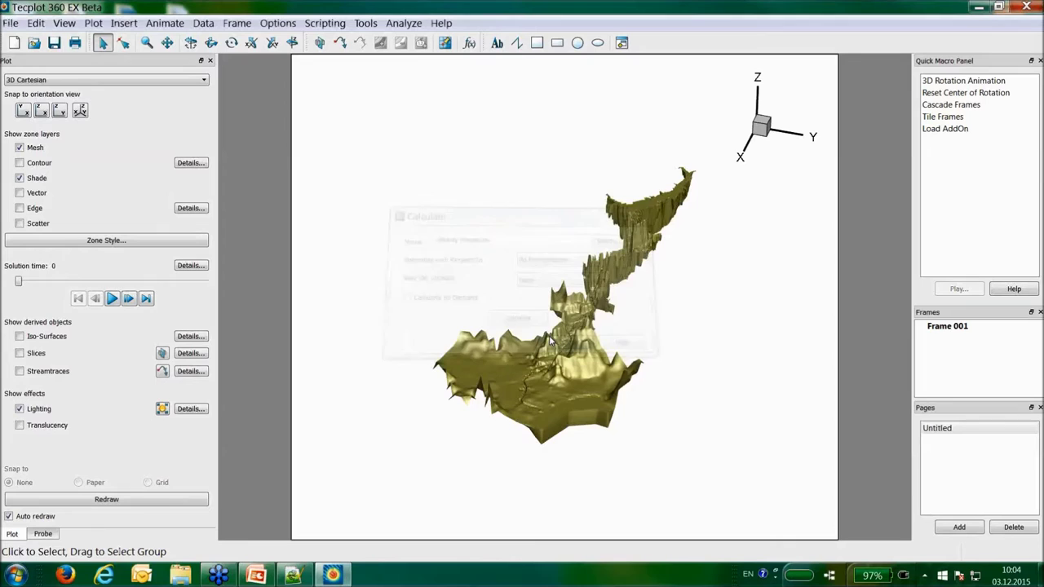
# Set the variable of contour group 1 to Velocity Magnitude and move the contour details dialog aside
pyautogui.click(193, 164)
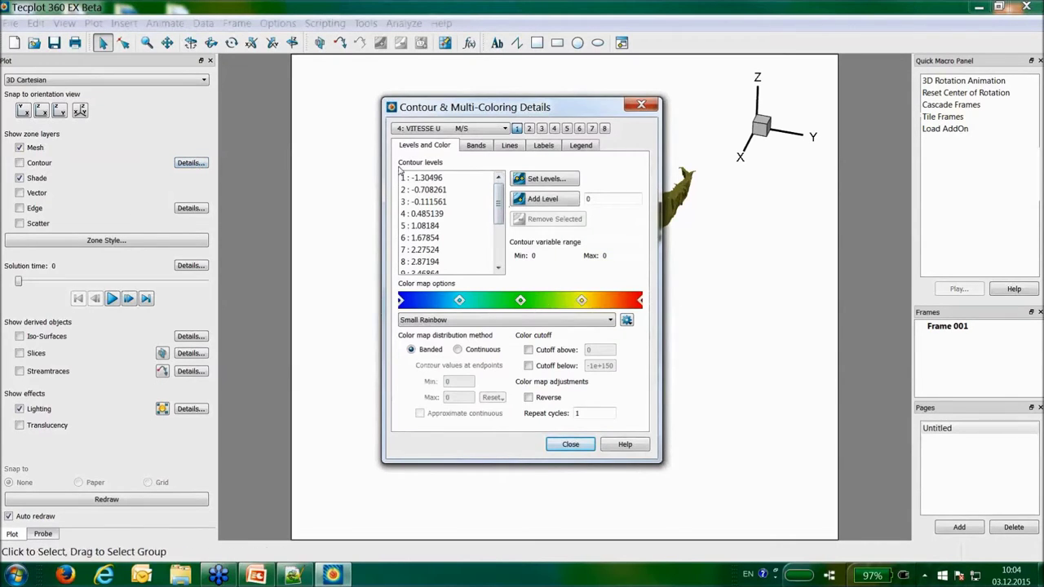
pyautogui.click(438, 130)
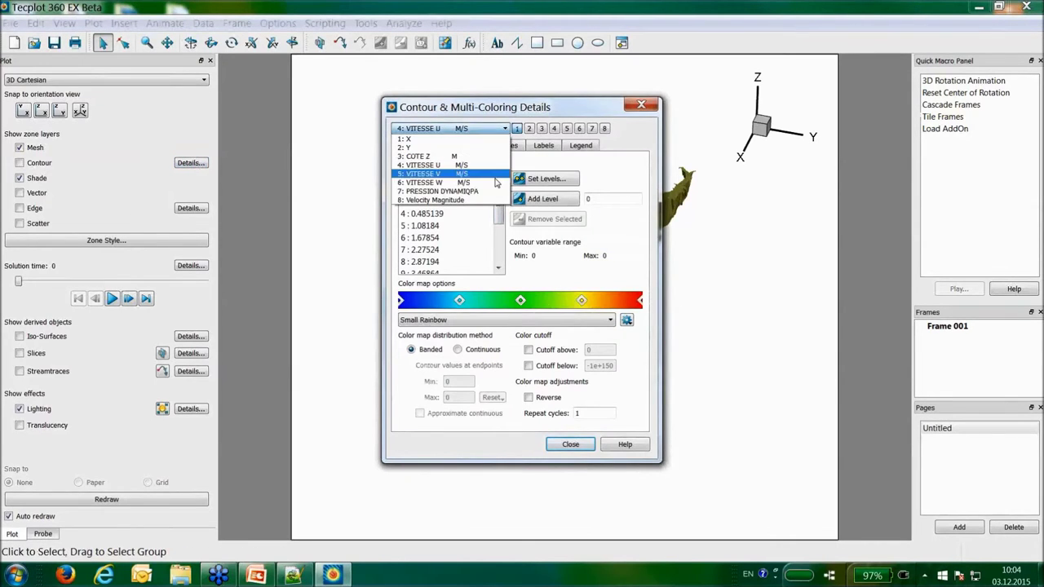
pyautogui.click(449, 200)
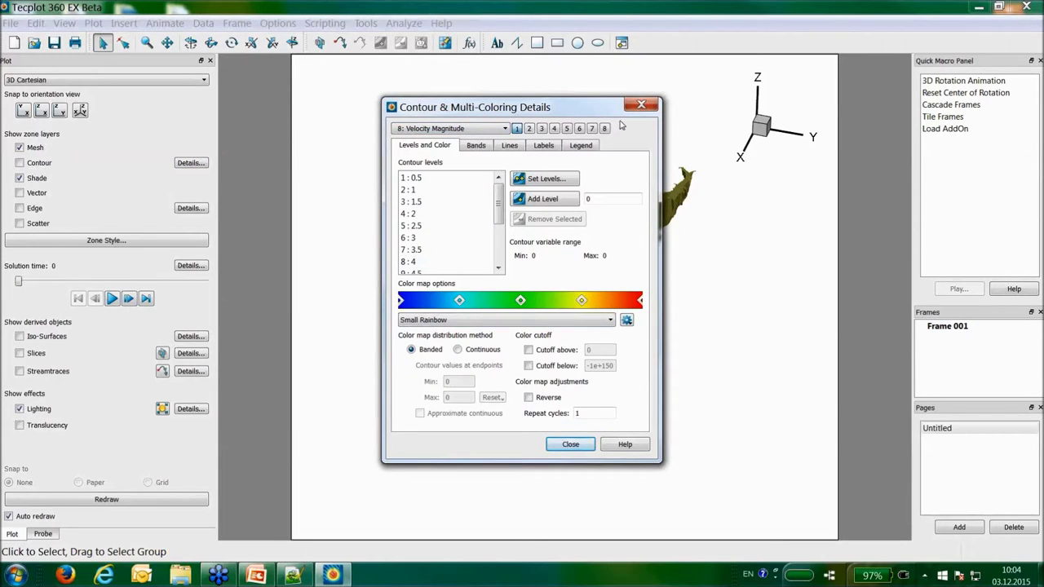
pyautogui.moveTo(529, 109); pyautogui.dragTo(376, 95)
# Import the custom color maps from TelemacColorMaps.map in the malpasset3D folder
pyautogui.click(472, 307)
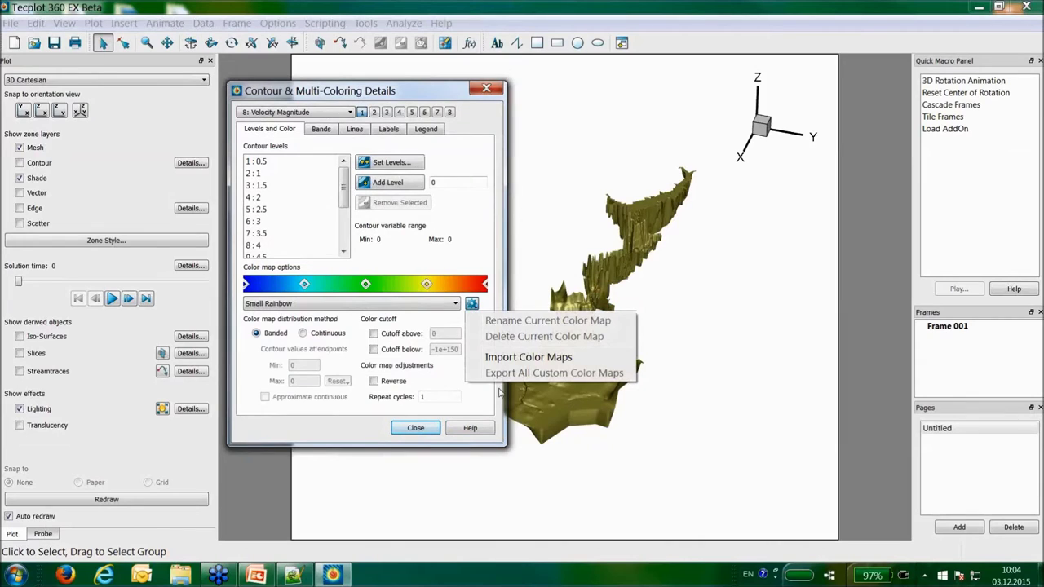
pyautogui.click(522, 357)
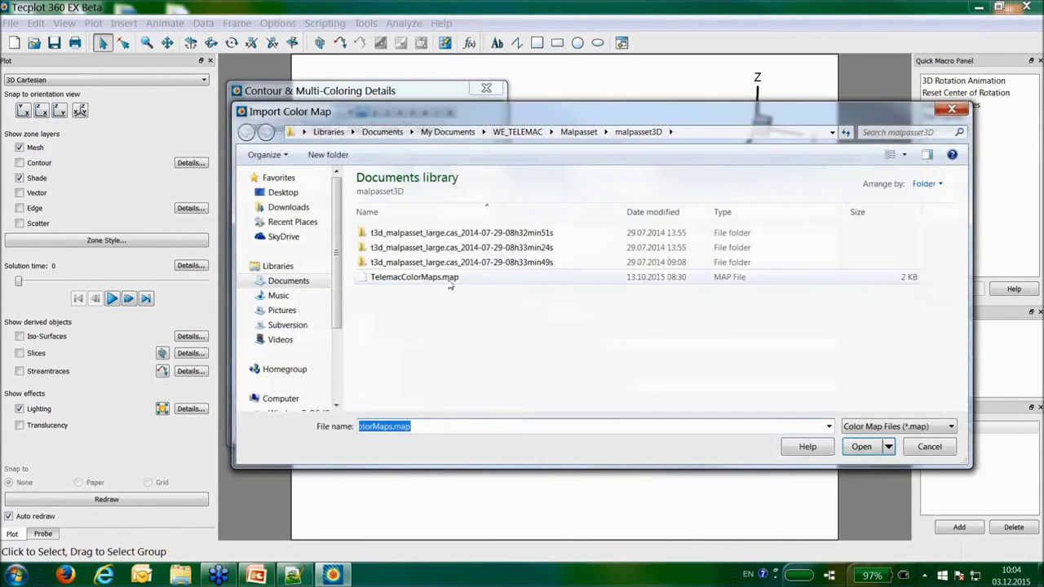
pyautogui.click(407, 277)
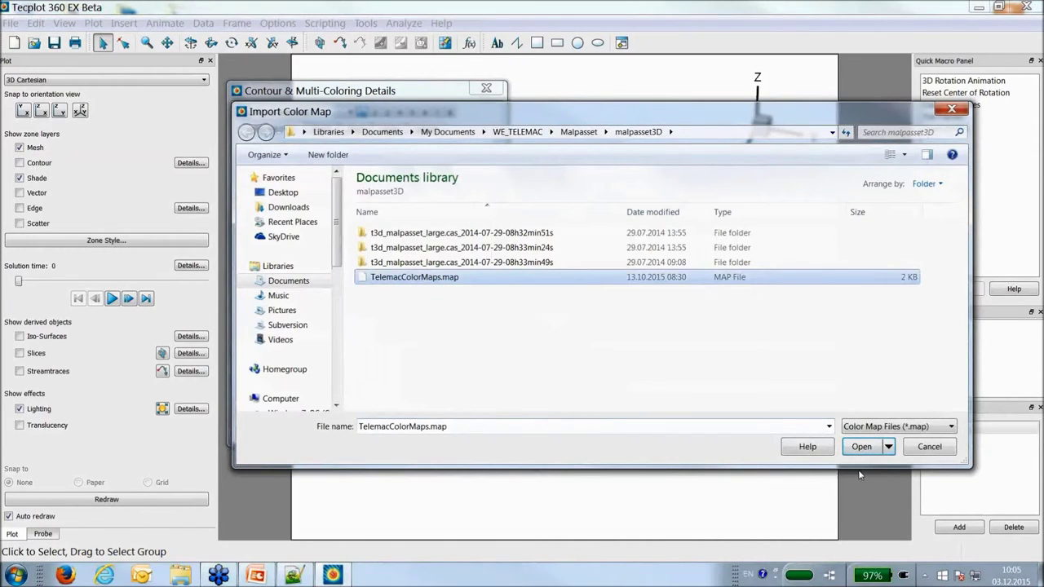
pyautogui.click(873, 447)
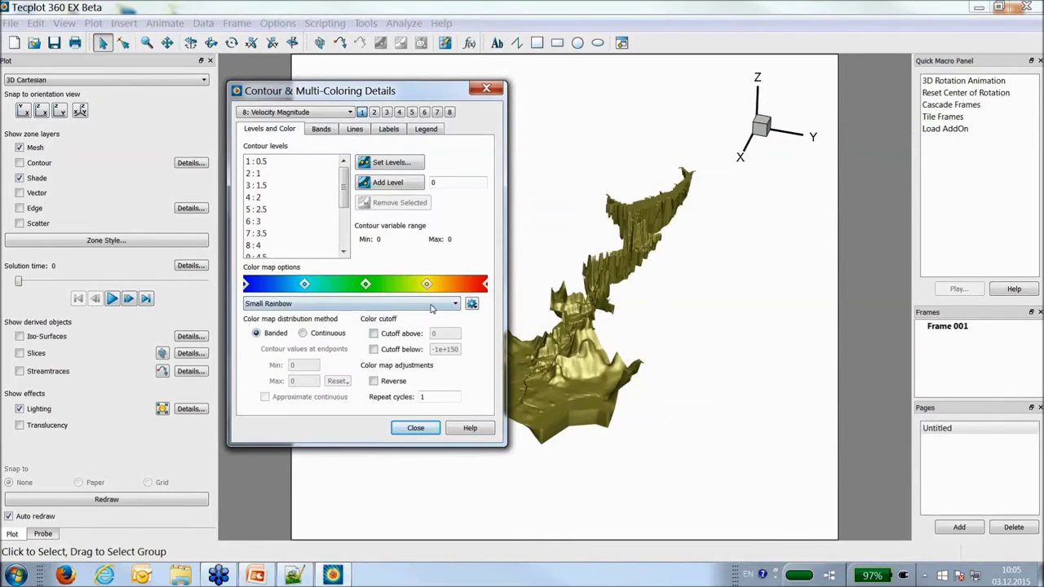
# Apply the River color map to the Velocity Magnitude contours and move the dialog clear of the terrain
pyautogui.click(440, 305)
pyautogui.moveTo(455, 330); pyautogui.dragTo(397, 395)
pyautogui.click(397, 395)
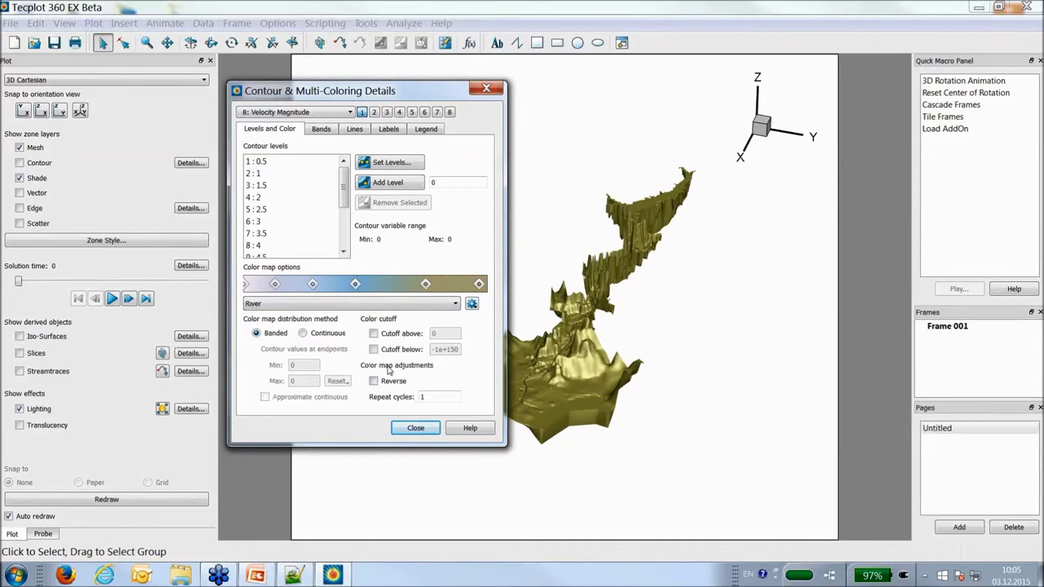
pyautogui.moveTo(432, 96); pyautogui.dragTo(317, 90)
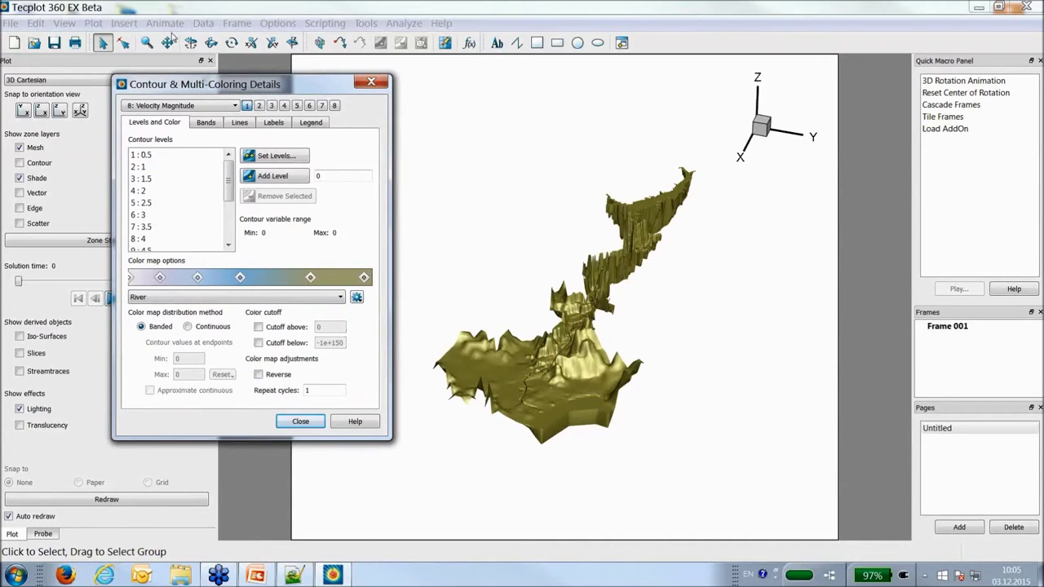
# Flood the Telemac terrain zone with the Velocity Magnitude contours of group C1 and shift the contour details dialog slightly
pyautogui.rightClick(560, 334)
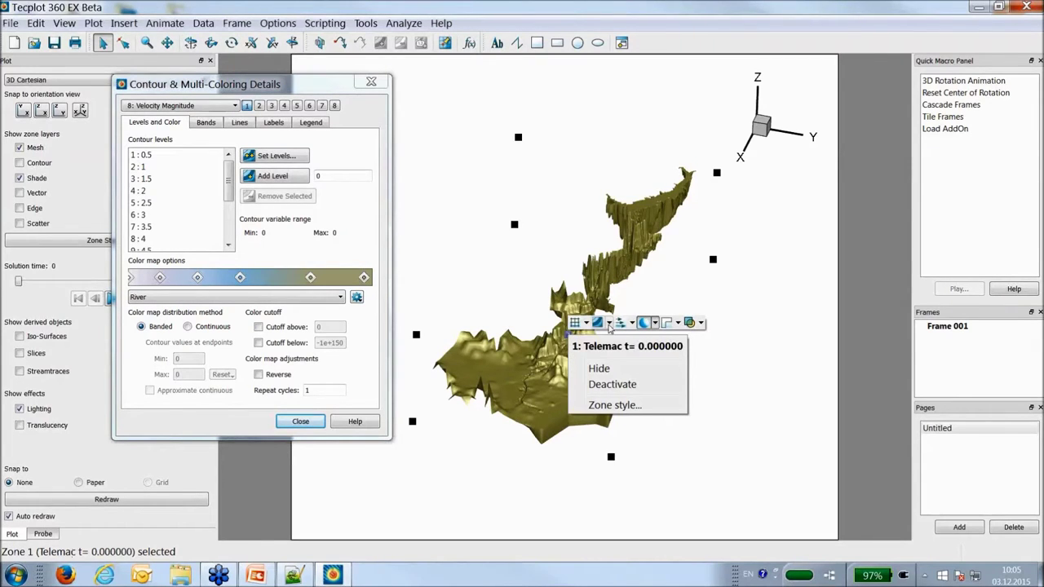
pyautogui.click(608, 323)
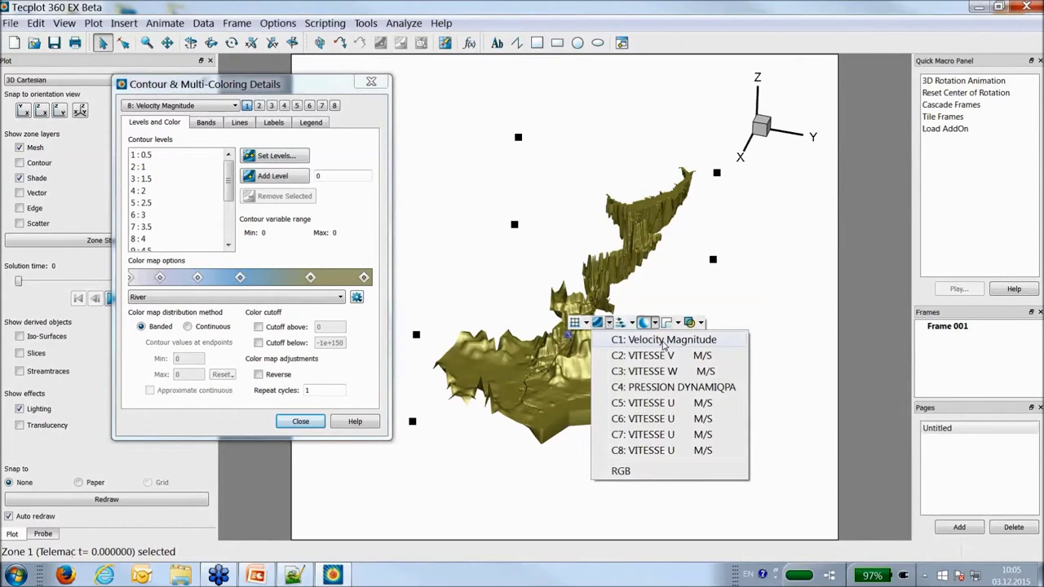
pyautogui.click(664, 342)
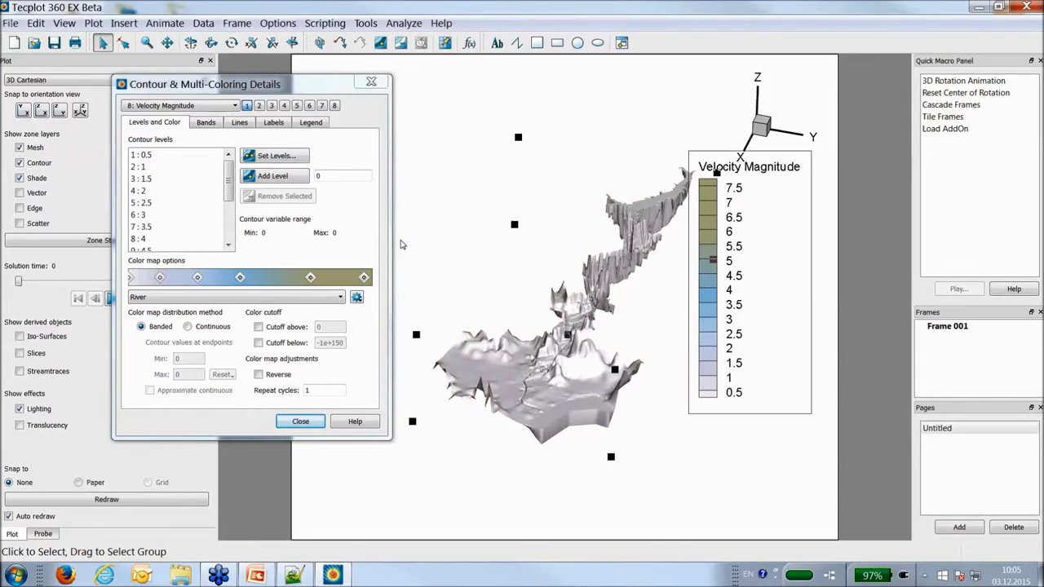
pyautogui.moveTo(326, 84); pyautogui.dragTo(344, 79)
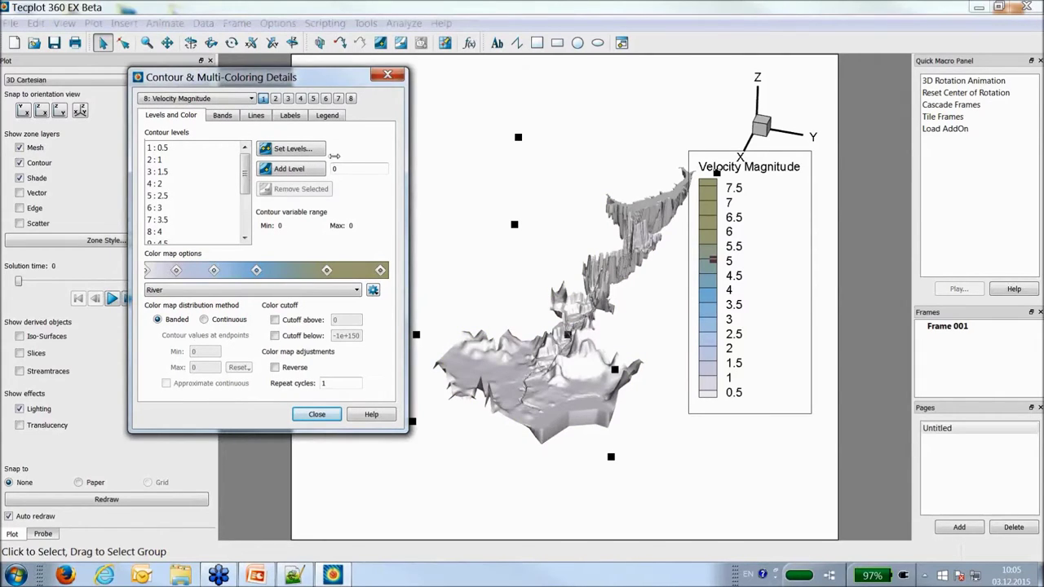
# Advance the solution time to 1875, cut off the contour colors below 0.5, and close the contour details
pyautogui.click(89, 280)
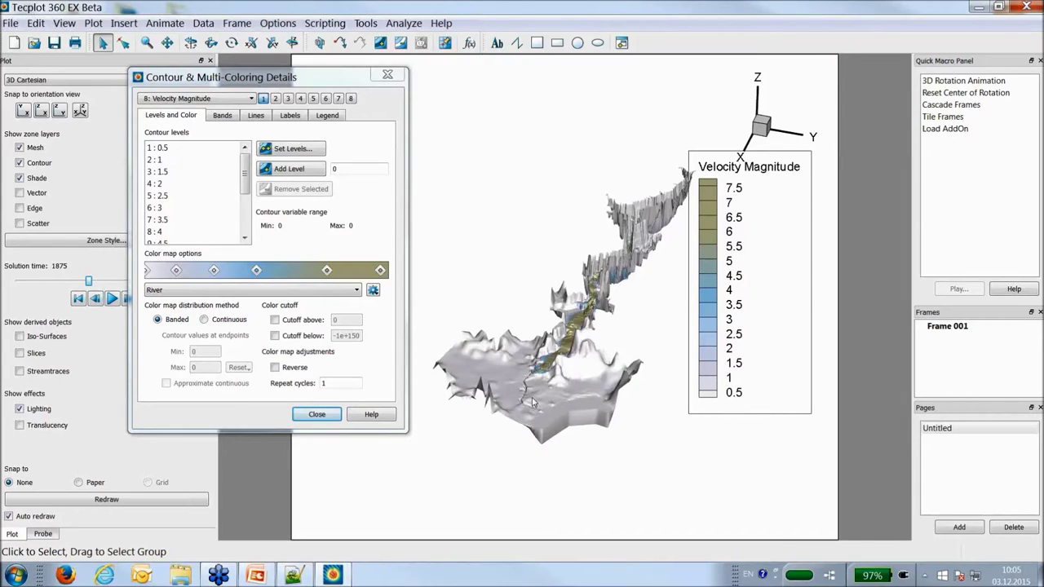
pyautogui.click(275, 336)
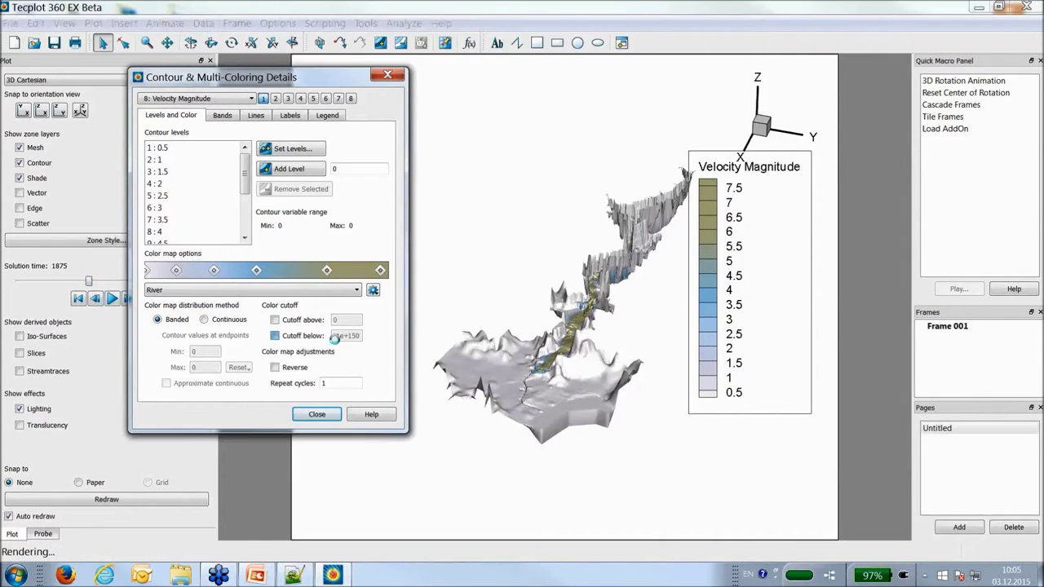
pyautogui.write('0.5')
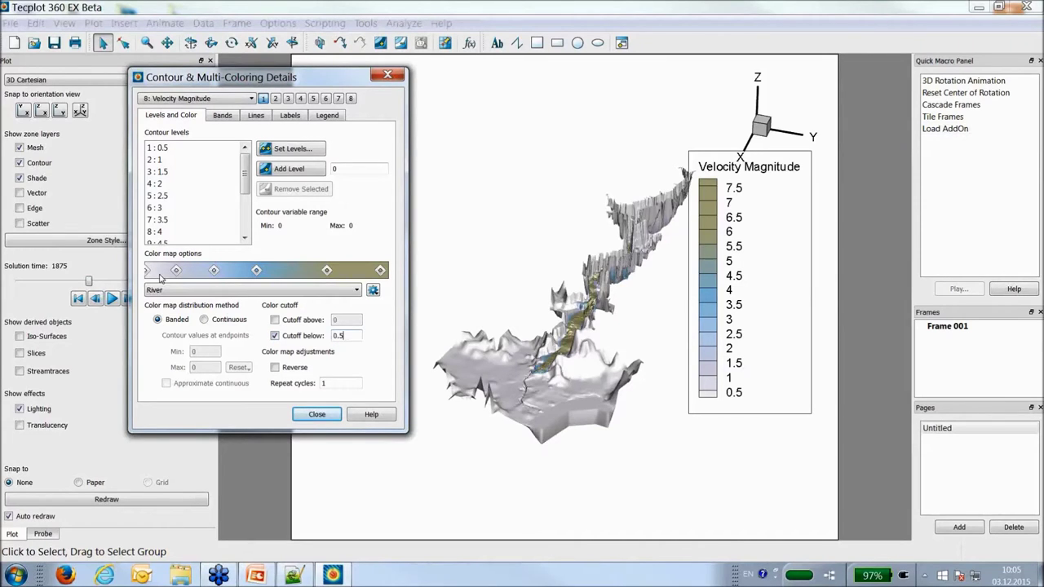
pyautogui.press('Return')
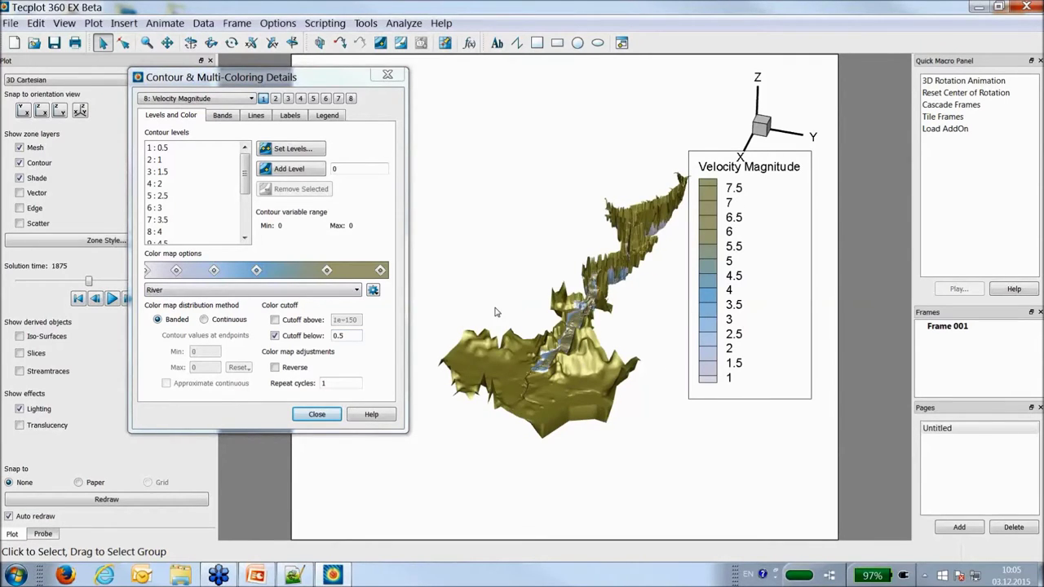
pyautogui.click(387, 74)
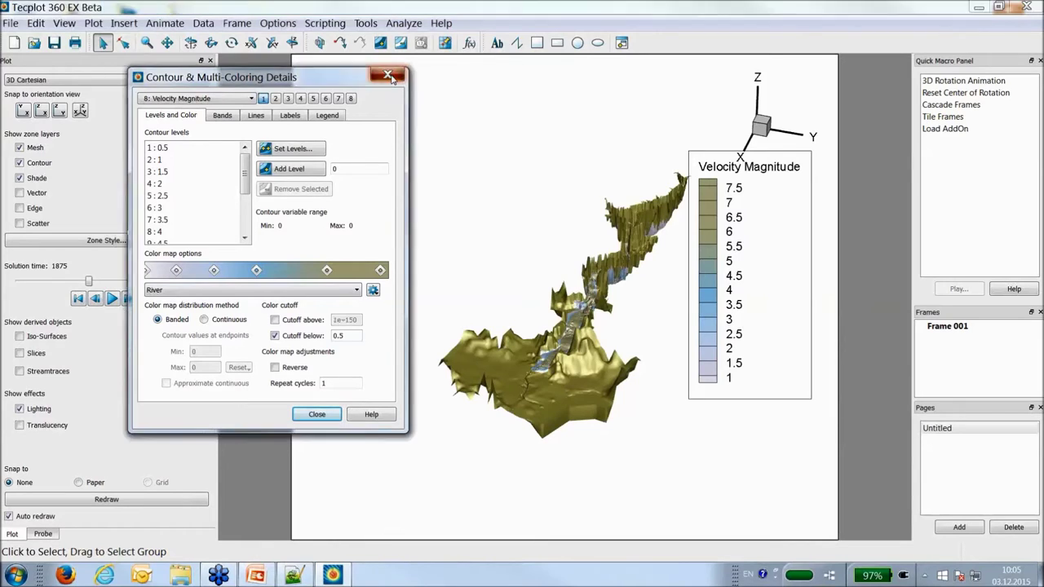
# Center the enlarged terrain in its frame and set the solution time back to 950
pyautogui.moveTo(471, 315); pyautogui.dragTo(568, 301, button='right')
pyautogui.moveTo(555, 291); pyautogui.dragTo(554, 335, button='middle')
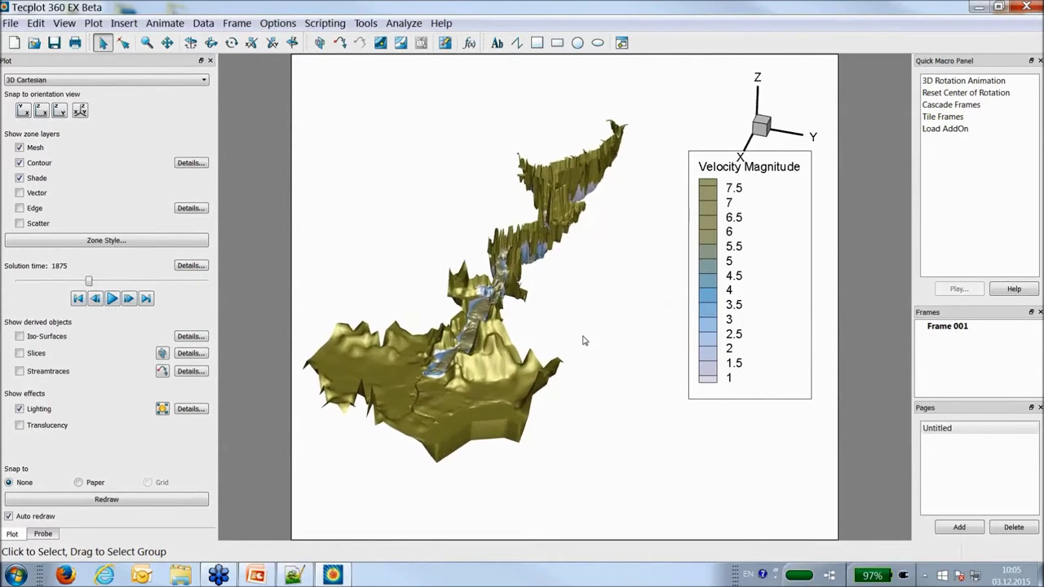
pyautogui.moveTo(583, 341); pyautogui.dragTo(615, 327, button='right')
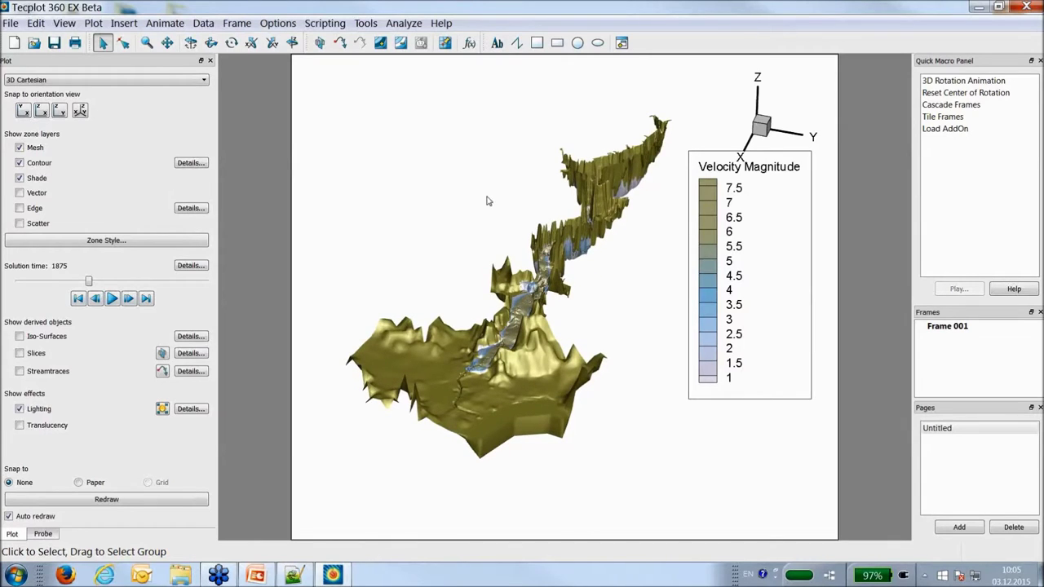
pyautogui.click(366, 22)
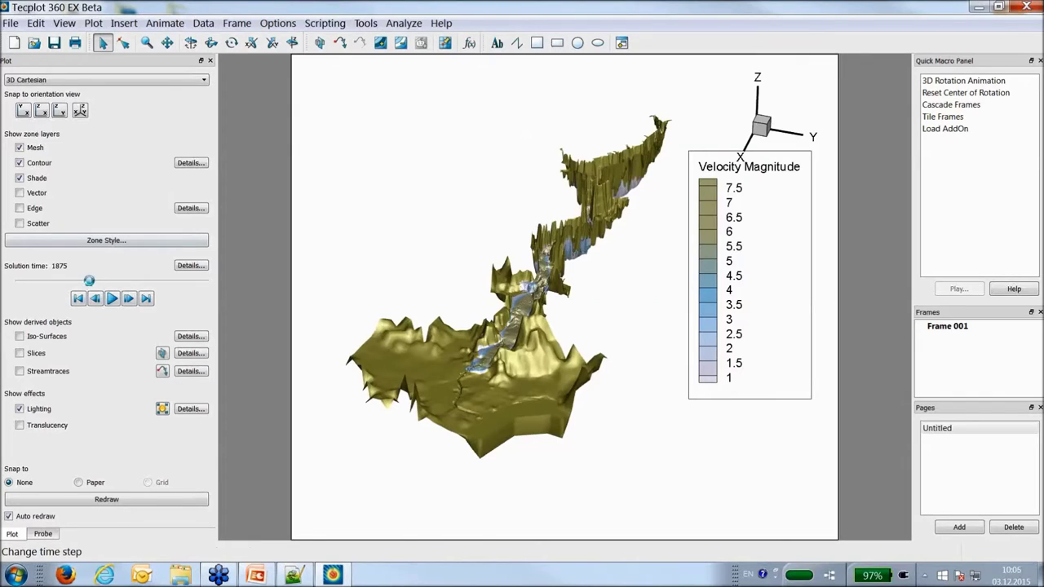
pyautogui.moveTo(87, 279); pyautogui.dragTo(53, 281)
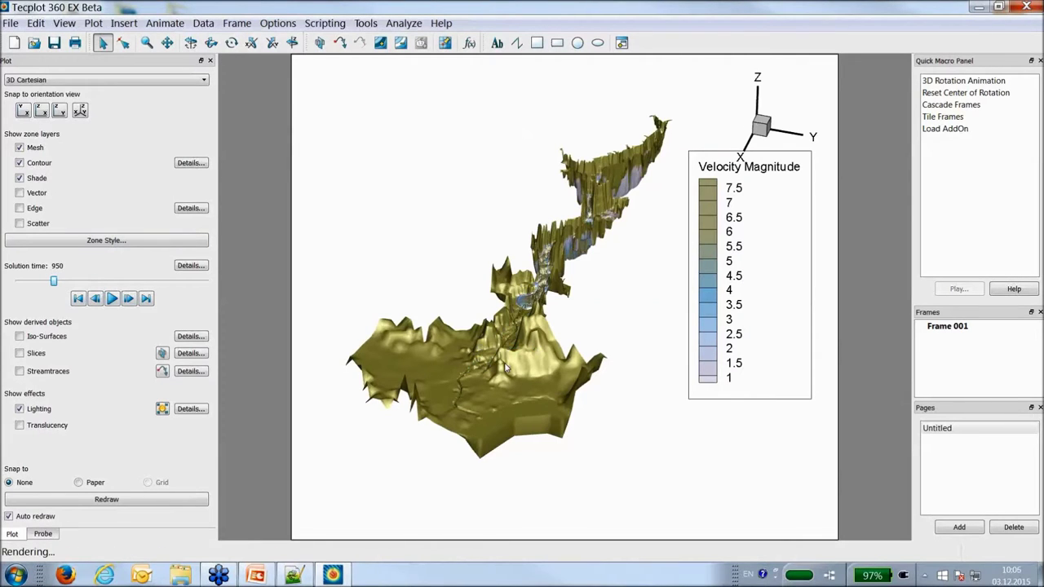
# Create a time series plot by probing a point in the valley just downstream of the flood front
pyautogui.moveTo(538, 350); pyautogui.dragTo(601, 356, button='middle')
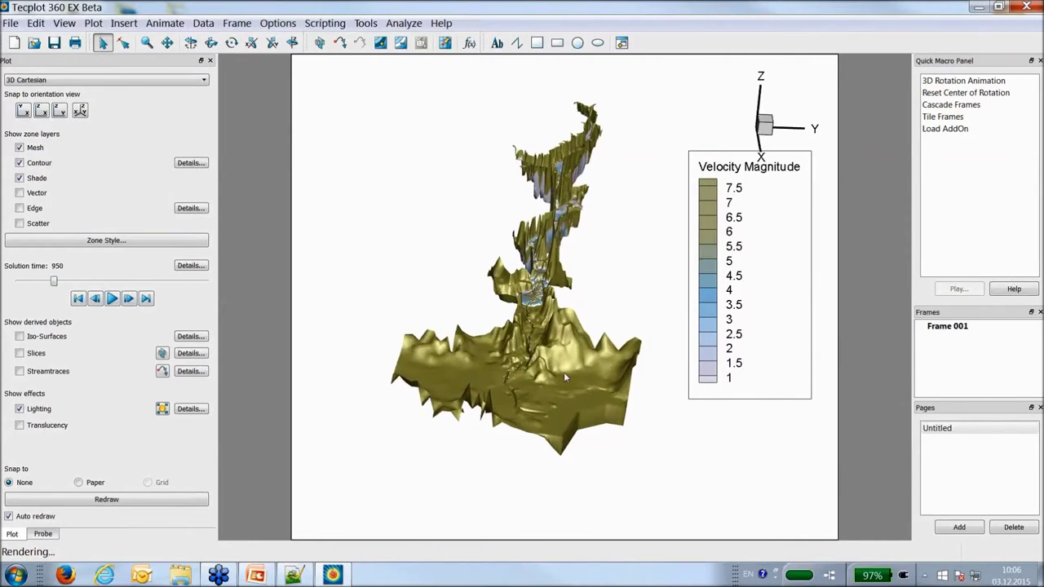
pyautogui.scroll(3, 563, 371)
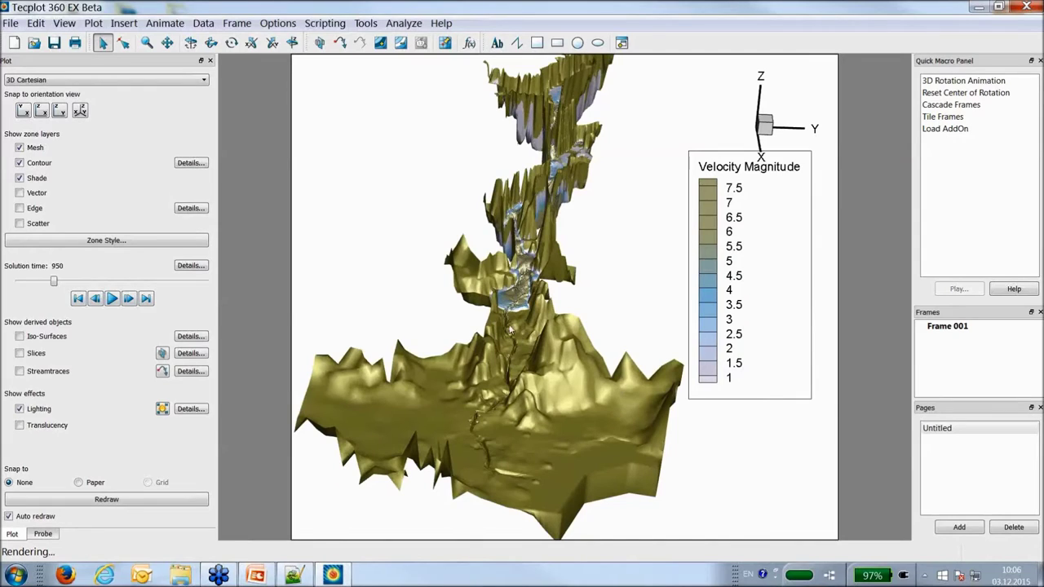
pyautogui.click(365, 23)
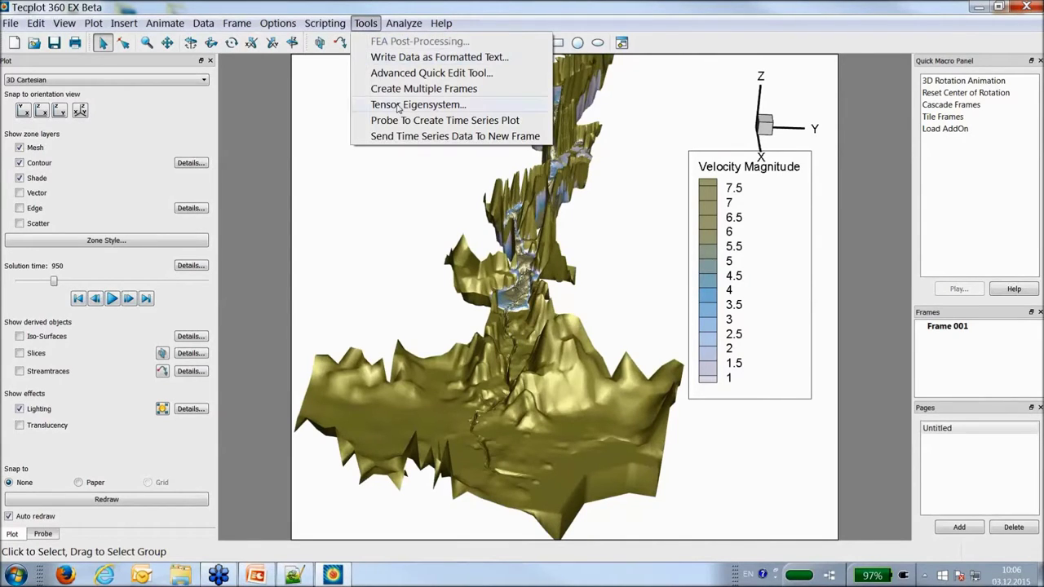
pyautogui.click(399, 122)
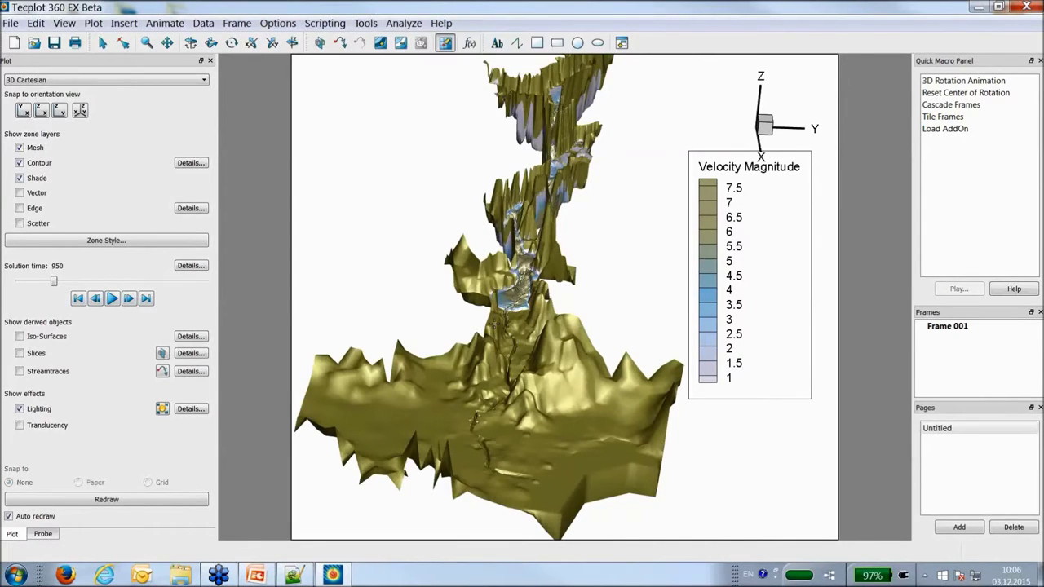
pyautogui.click(557, 510)
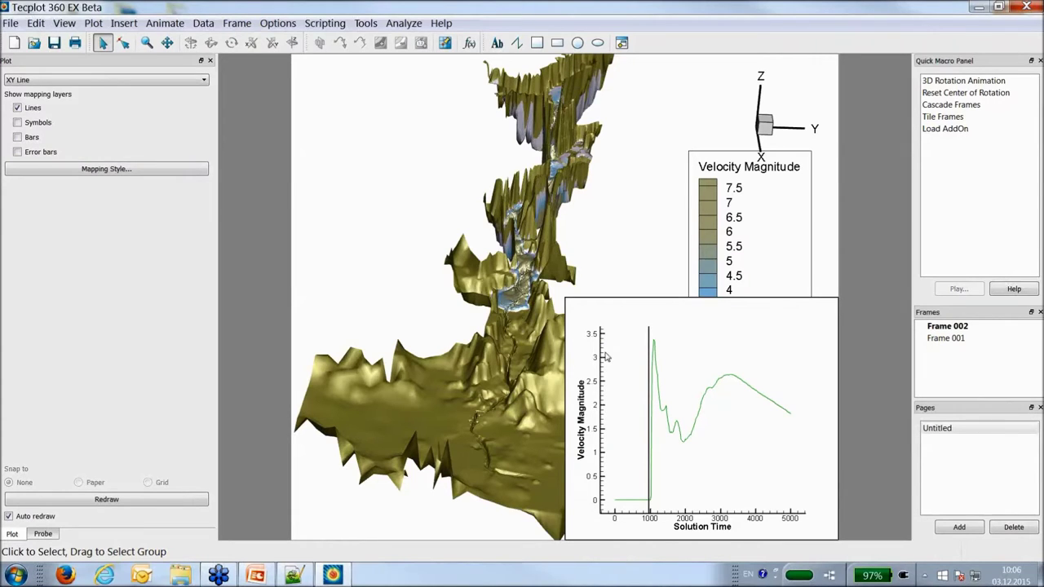
# Open the mapping style settings of the time series plot and enlarge the dialog to show all line mappings and axis assignments
pyautogui.click(155, 168)
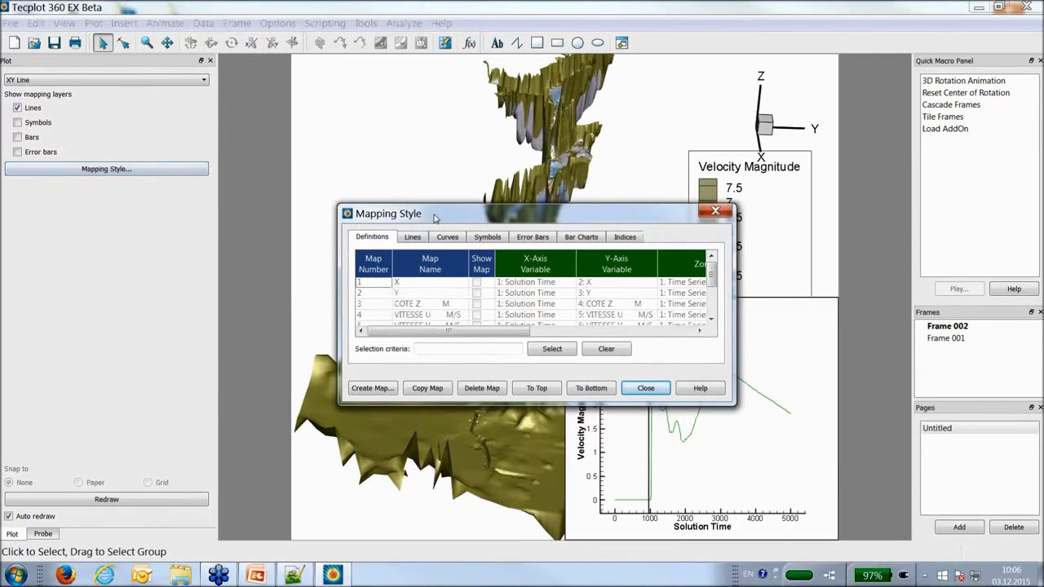
pyautogui.moveTo(435, 218); pyautogui.dragTo(174, 158)
pyautogui.hscroll(3, 167, 267)
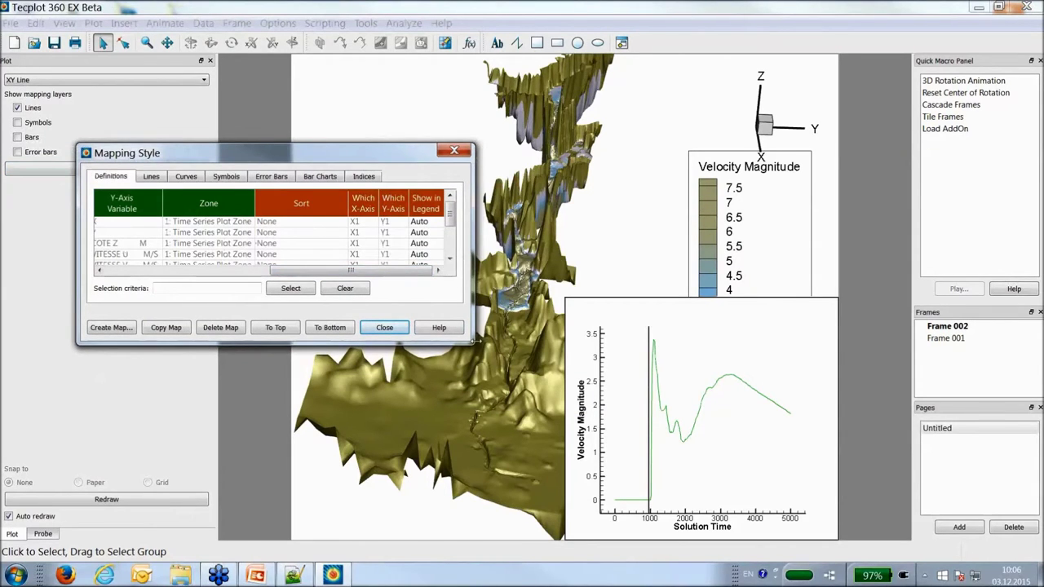
pyautogui.moveTo(475, 341); pyautogui.dragTo(509, 470)
pyautogui.moveTo(77, 376); pyautogui.dragTo(1, 376)
pyautogui.moveTo(300, 154); pyautogui.dragTo(387, 138)
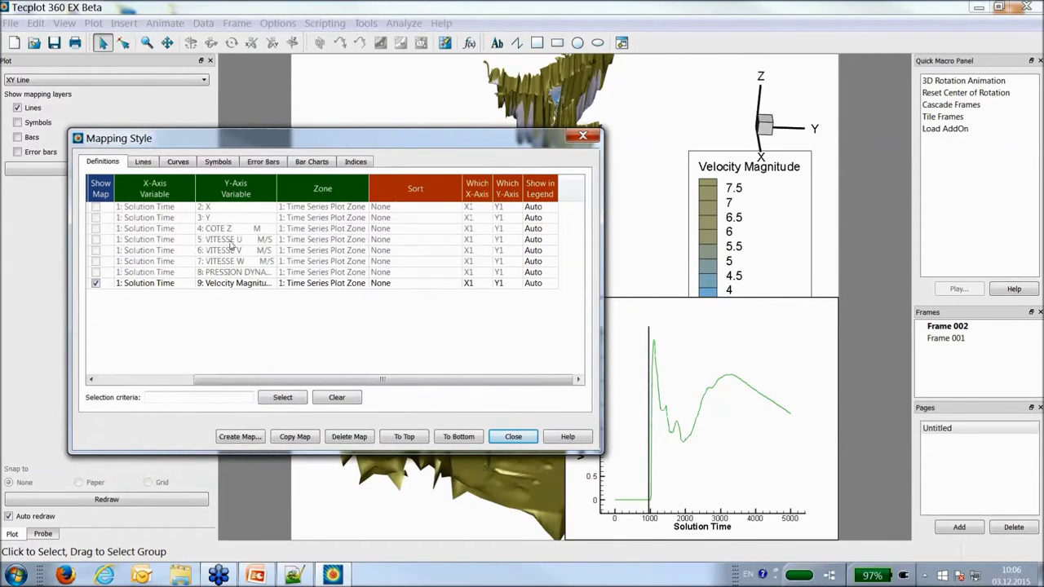
# Show the PRESSION DYNAMIQPA mapping in the time series plot, assign it to the Y2 axis, and close the mapping settings
pyautogui.click(95, 272)
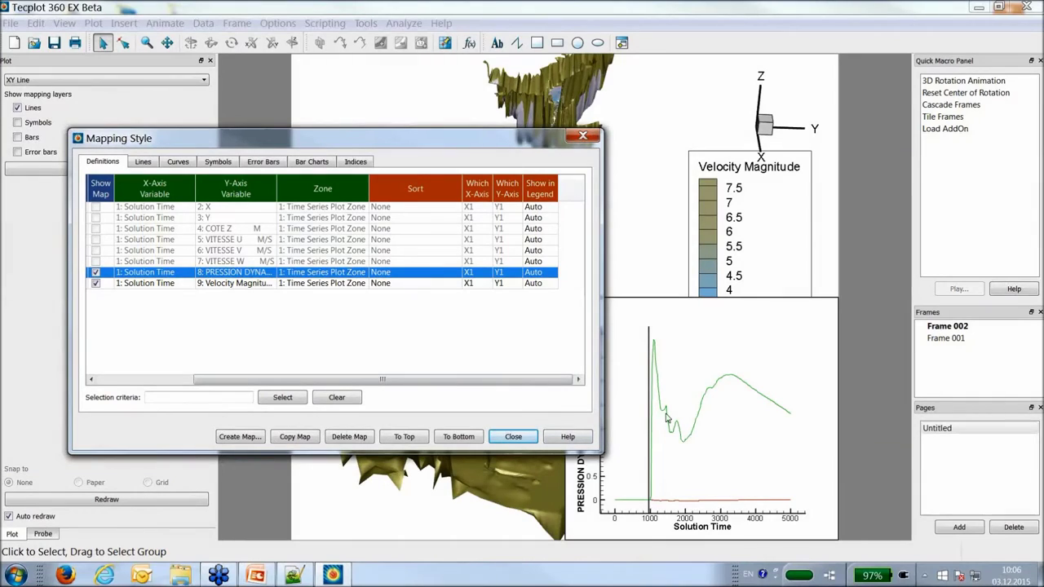
pyautogui.click(501, 274)
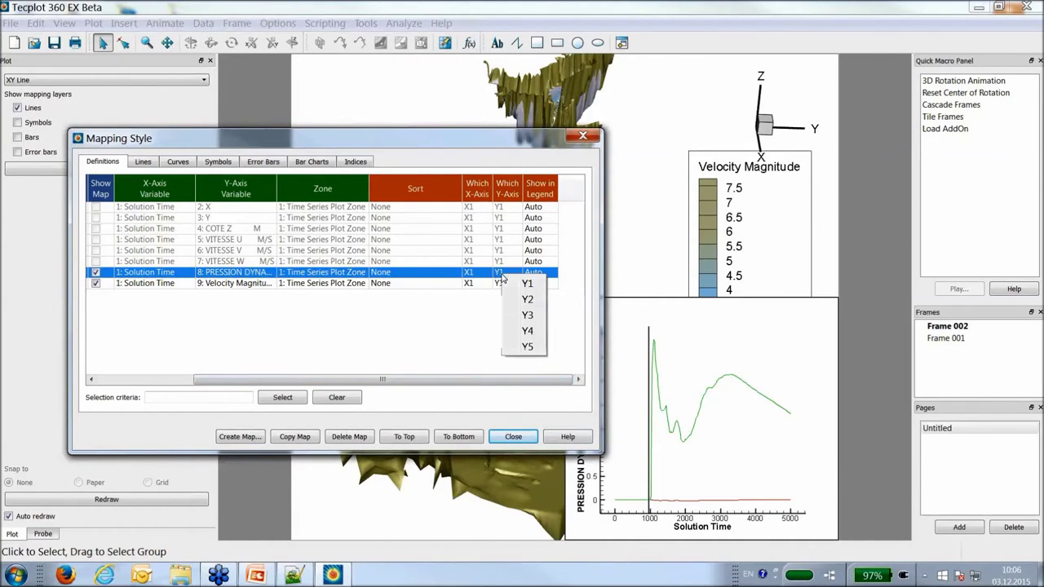
pyautogui.click(526, 300)
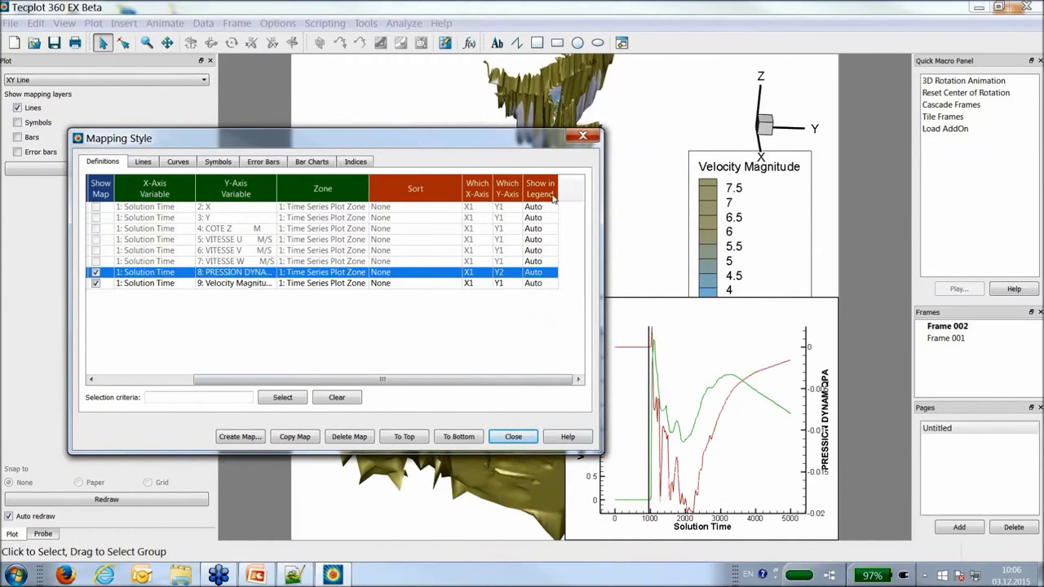
pyautogui.click(573, 139)
# Activate the 3D terrain frame and play the flow animation, stopping it at solution time 1350
pyautogui.click(436, 219)
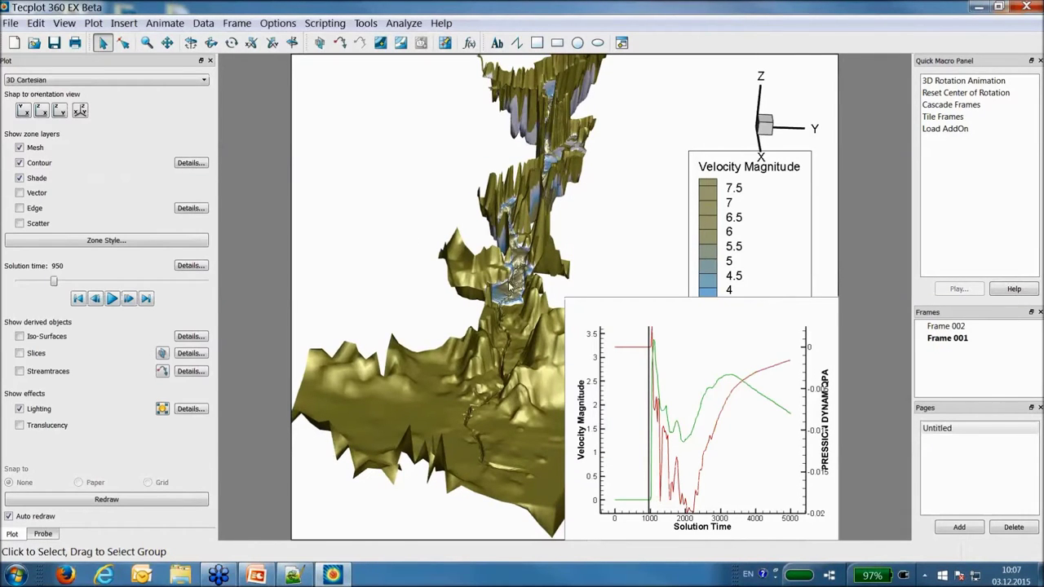
pyautogui.click(112, 298)
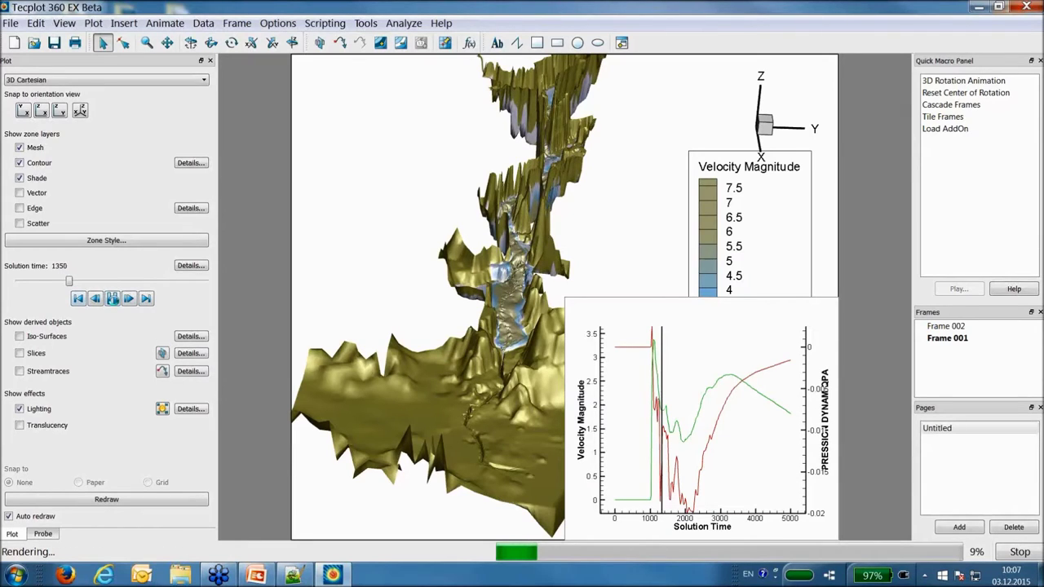
pyautogui.click(112, 298)
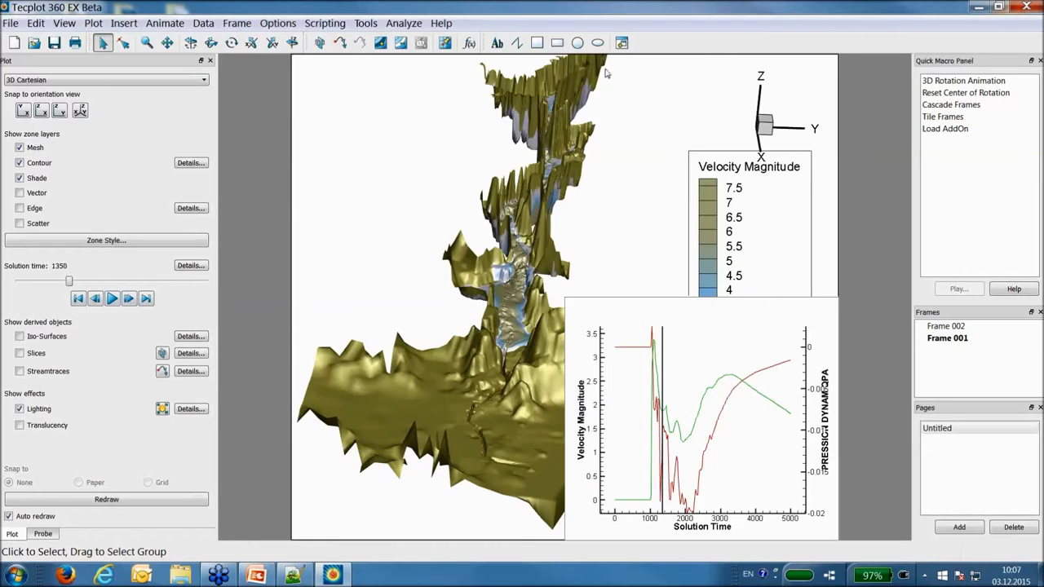
# Draw a new empty frame above the time series plot and tile all three frames one below another
pyautogui.click(620, 43)
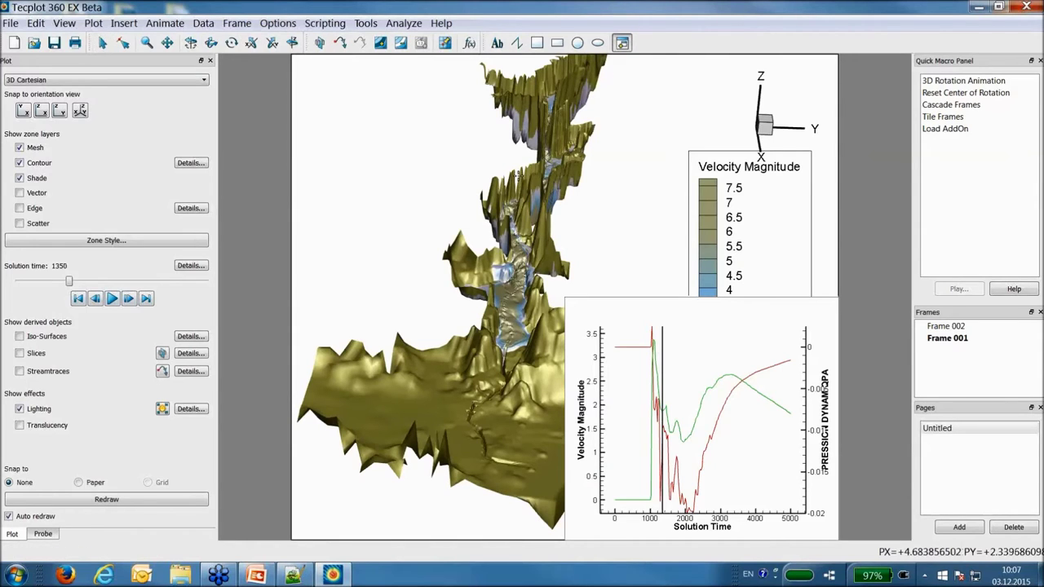
pyautogui.moveTo(573, 68); pyautogui.dragTo(841, 294)
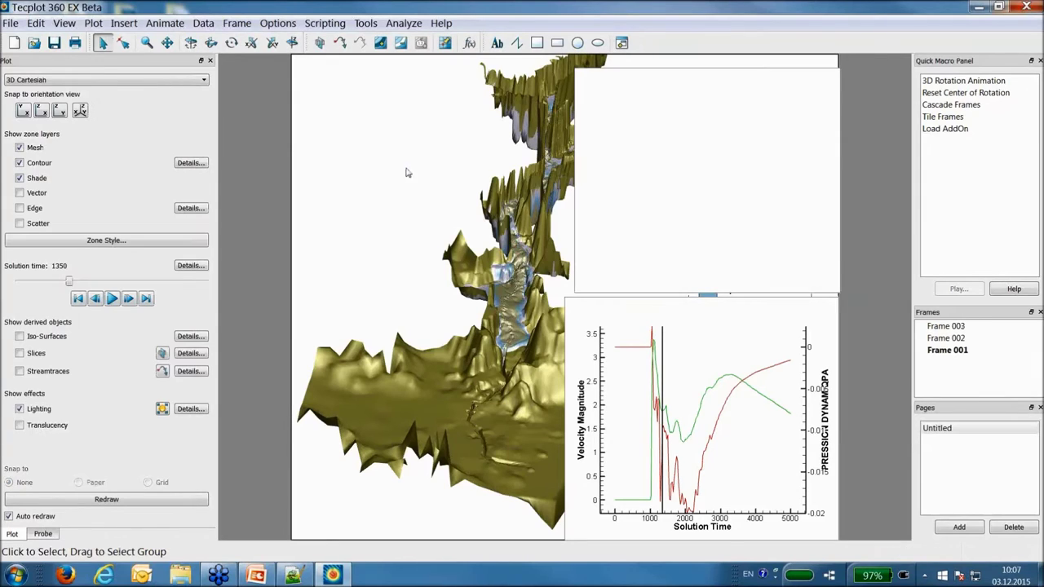
pyautogui.click(237, 23)
pyautogui.click(260, 127)
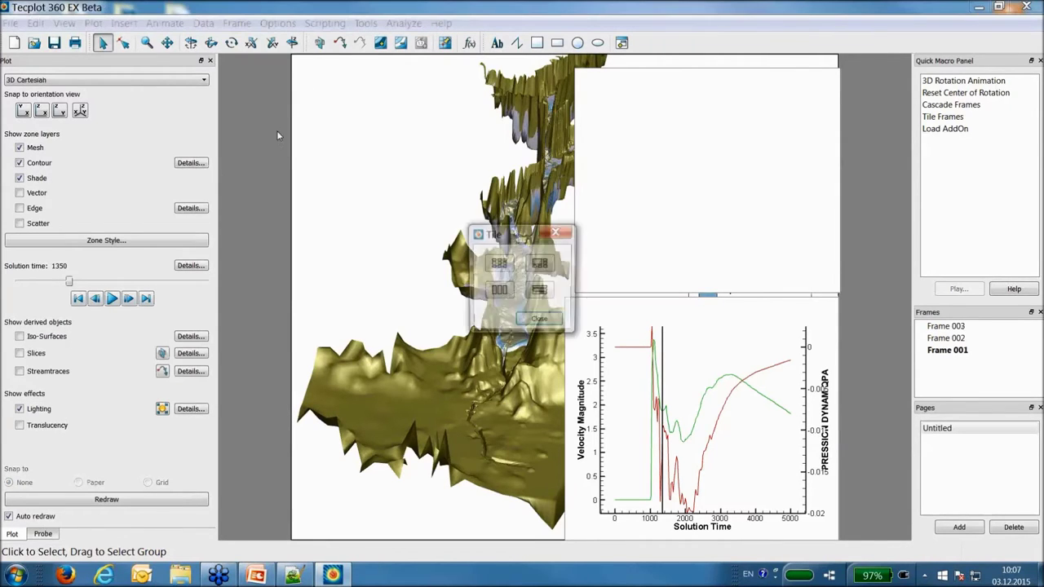
pyautogui.click(539, 292)
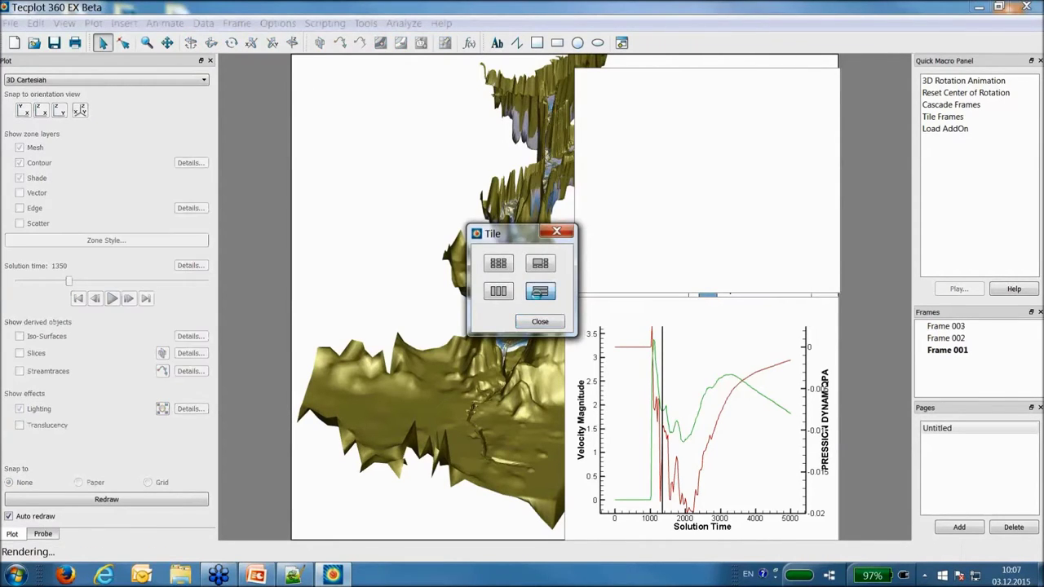
pyautogui.click(538, 321)
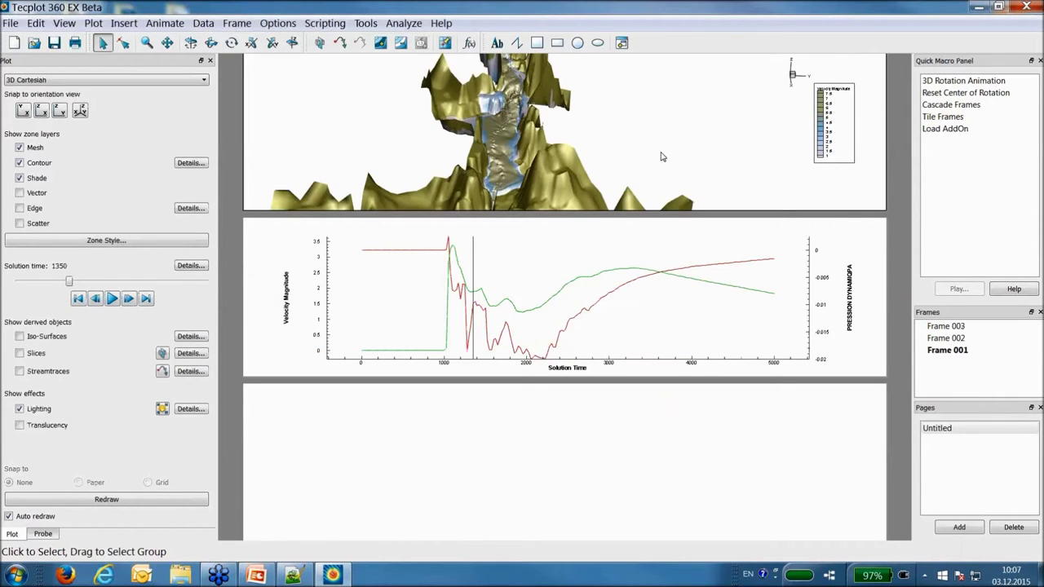
# Zoom out and rotate the terrain to a side view within its frame, and activate the empty third frame
pyautogui.scroll(-3, 643, 143)
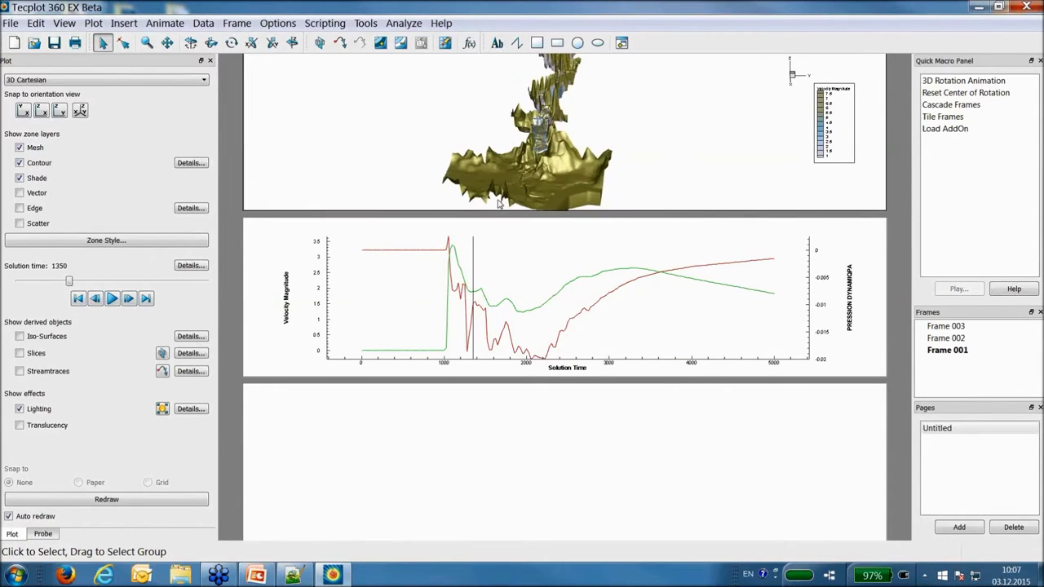
pyautogui.moveTo(640, 195); pyautogui.dragTo(463, 63, button='middle')
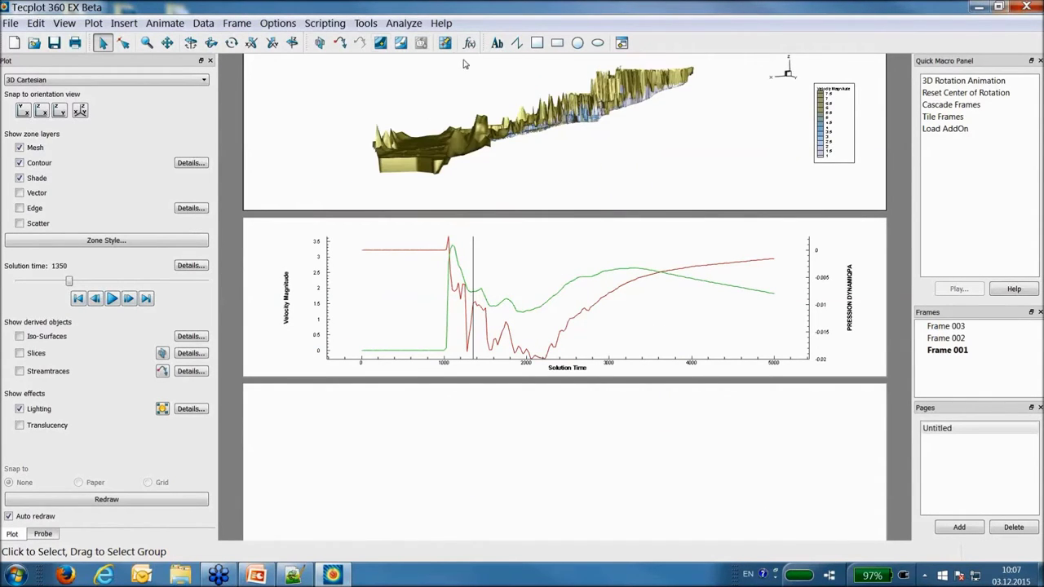
pyautogui.click(489, 404)
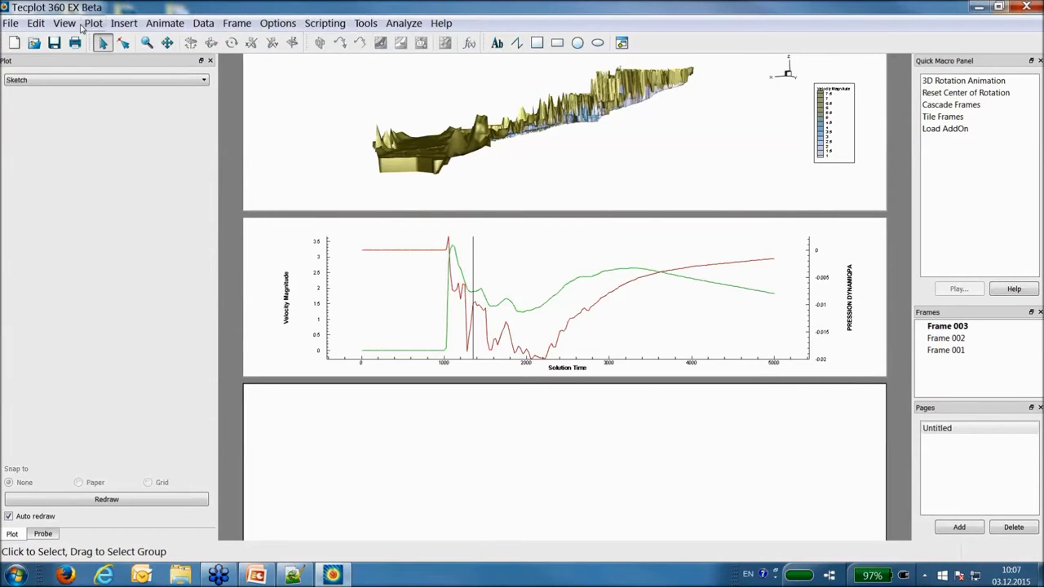
# Load r2d_malpasset-large_p2.slf into the empty third frame with the Telemac Data Loader as a Telemac result file
pyautogui.click(33, 43)
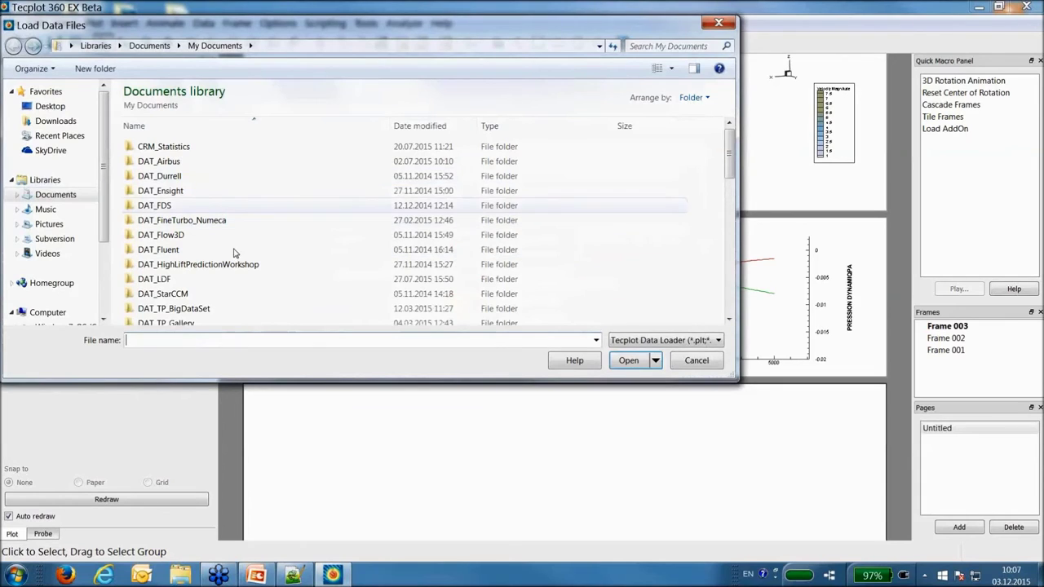
pyautogui.click(633, 340)
pyautogui.scroll(-1, 643, 310)
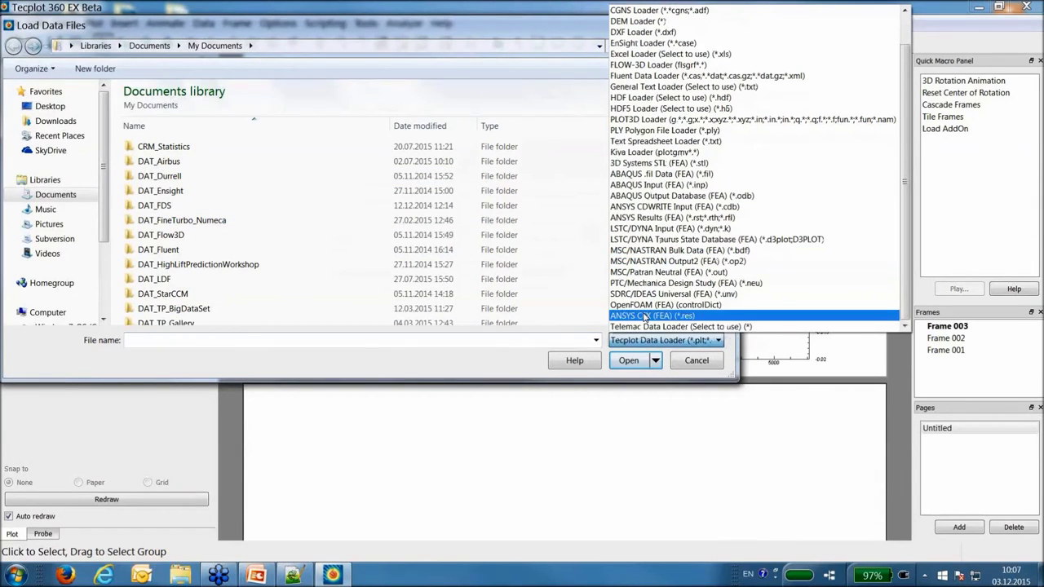
pyautogui.click(651, 327)
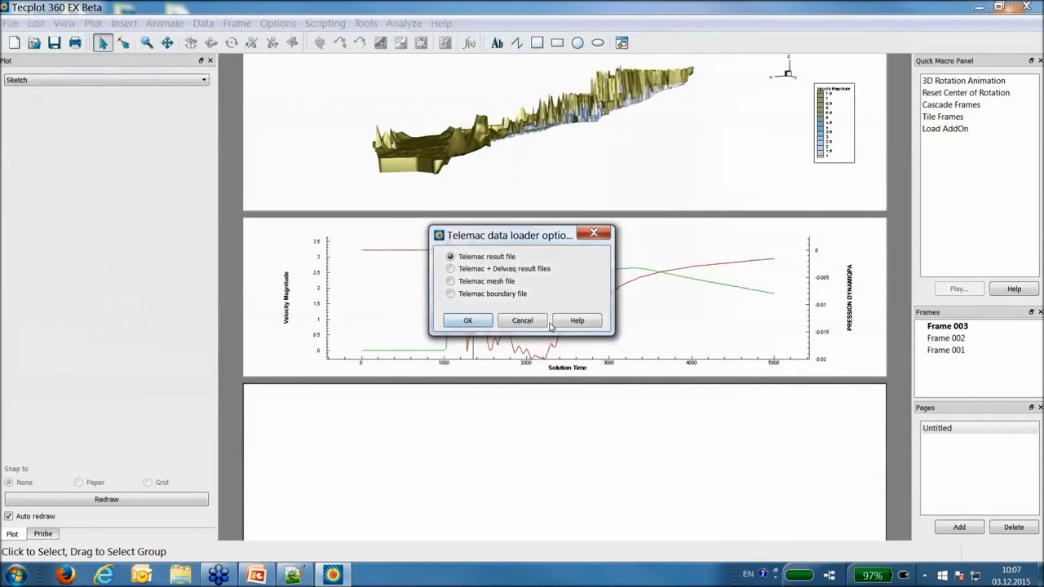
pyautogui.click(468, 321)
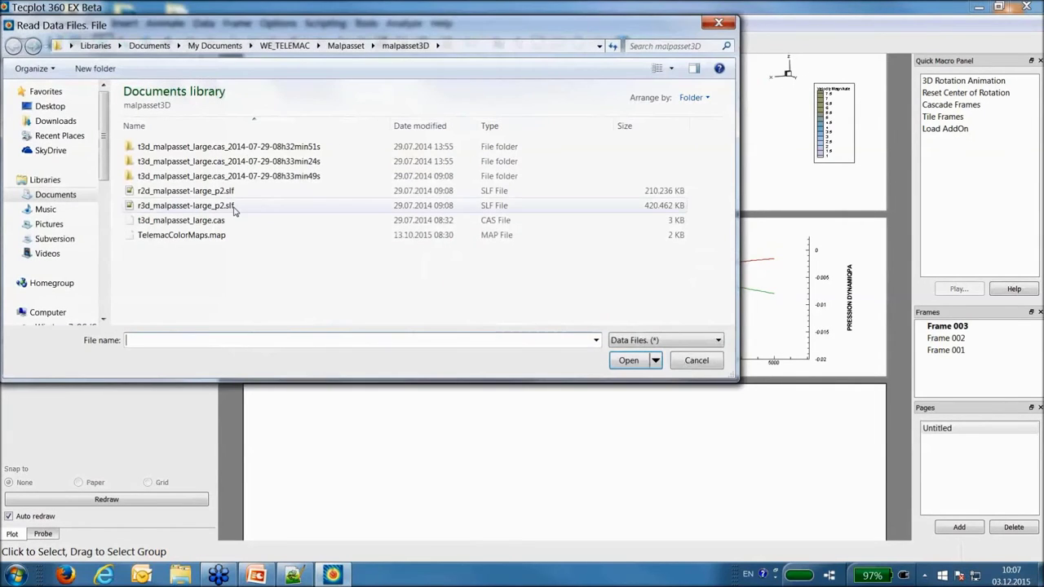
pyautogui.click(188, 192)
pyautogui.click(626, 363)
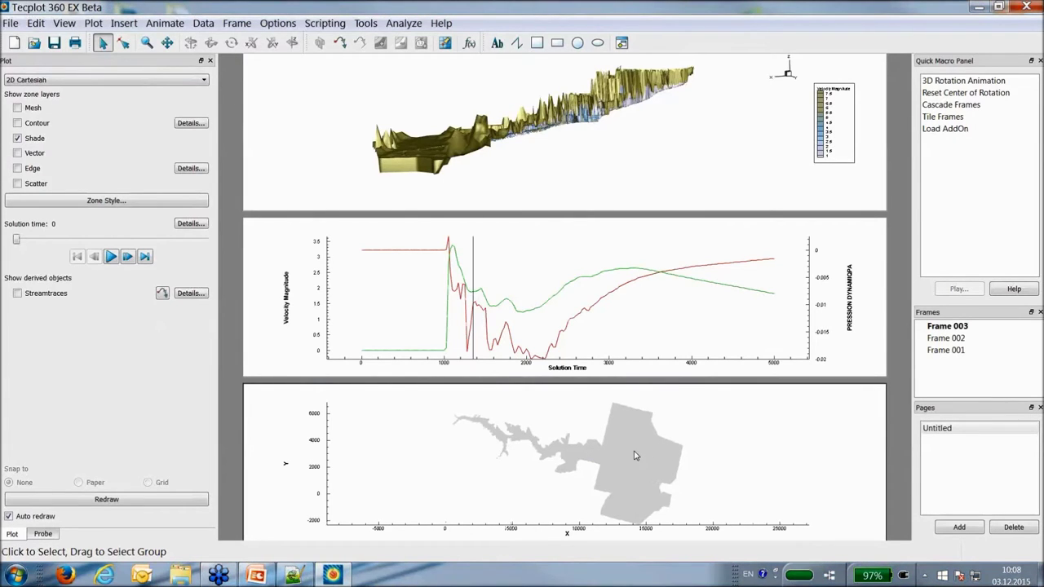
# Show contours of HAUTEUR D'EAU on the 2D plot in the third frame and deselect the zone
pyautogui.rightClick(627, 455)
pyautogui.click(668, 439)
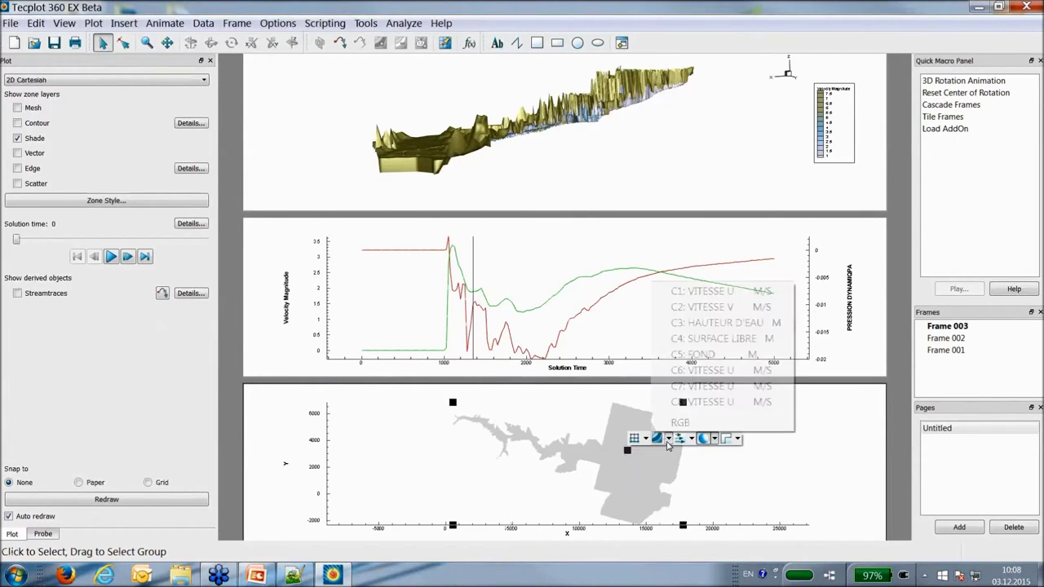
pyautogui.click(720, 323)
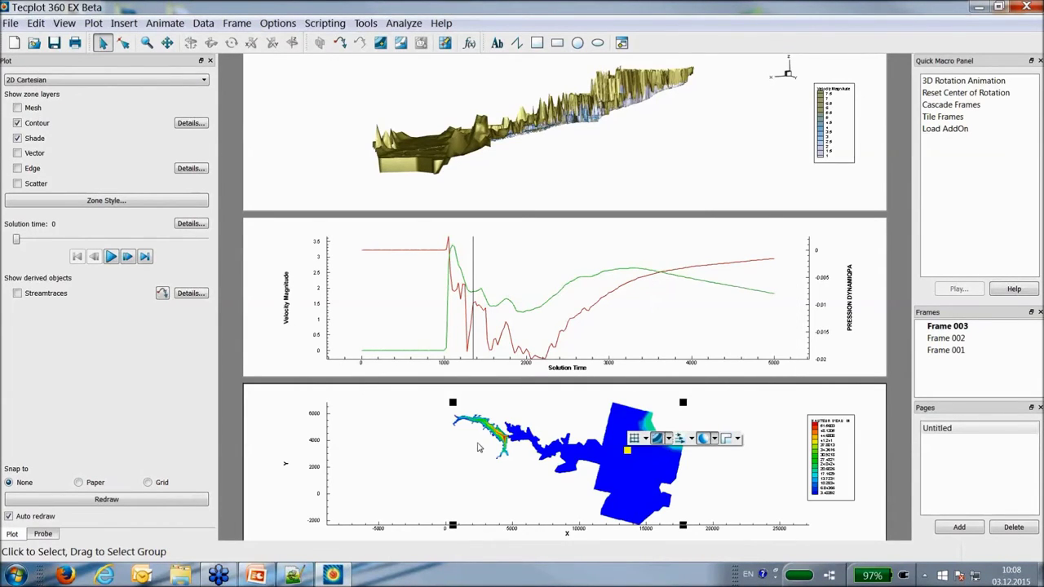
pyautogui.click(500, 480)
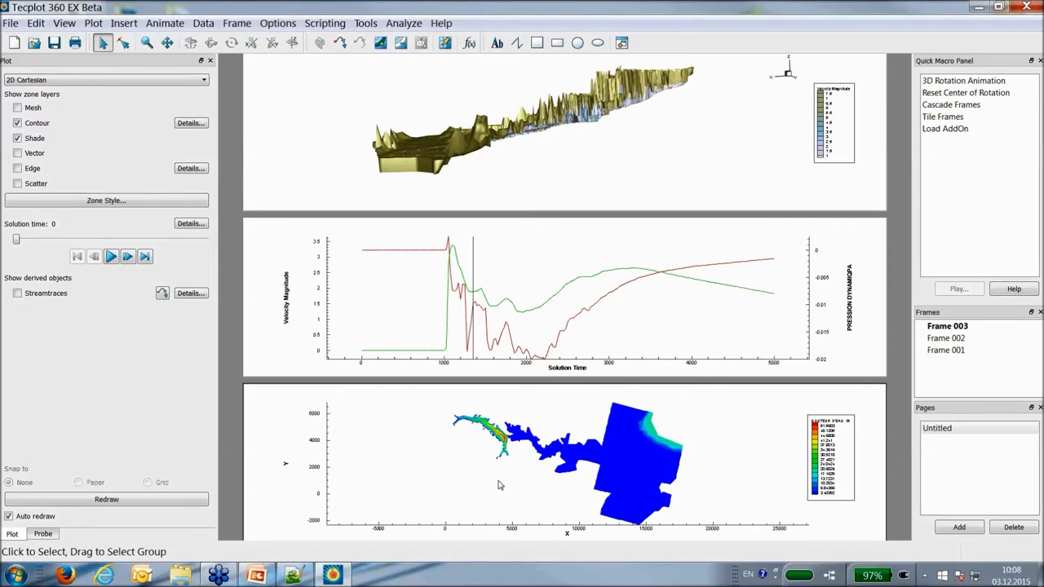
# Link the terrain frame's solution time to all frames of group 1 and play the animation, stopping it at solution time 1625
pyautogui.click(501, 106)
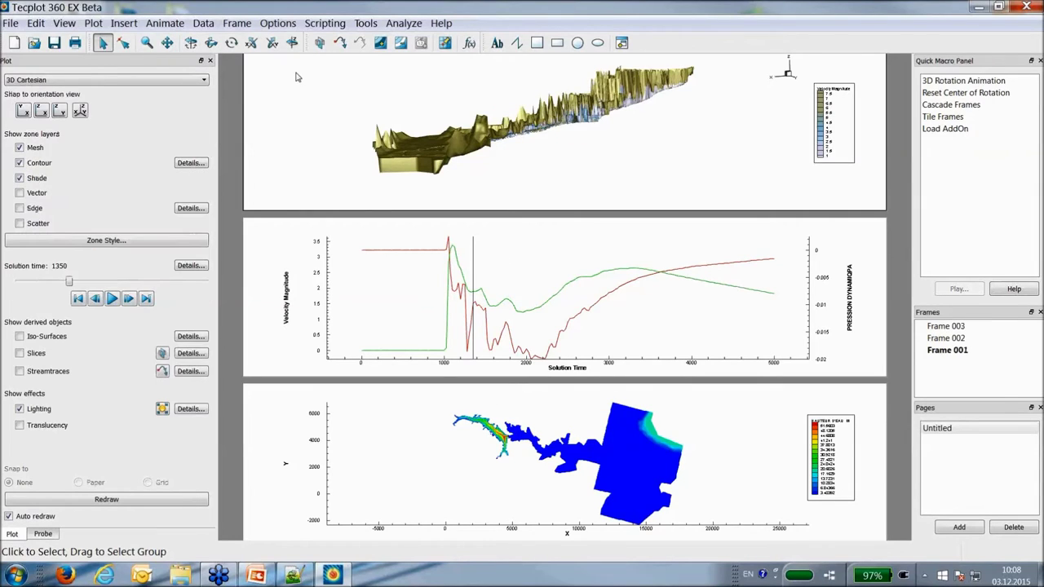
pyautogui.click(237, 22)
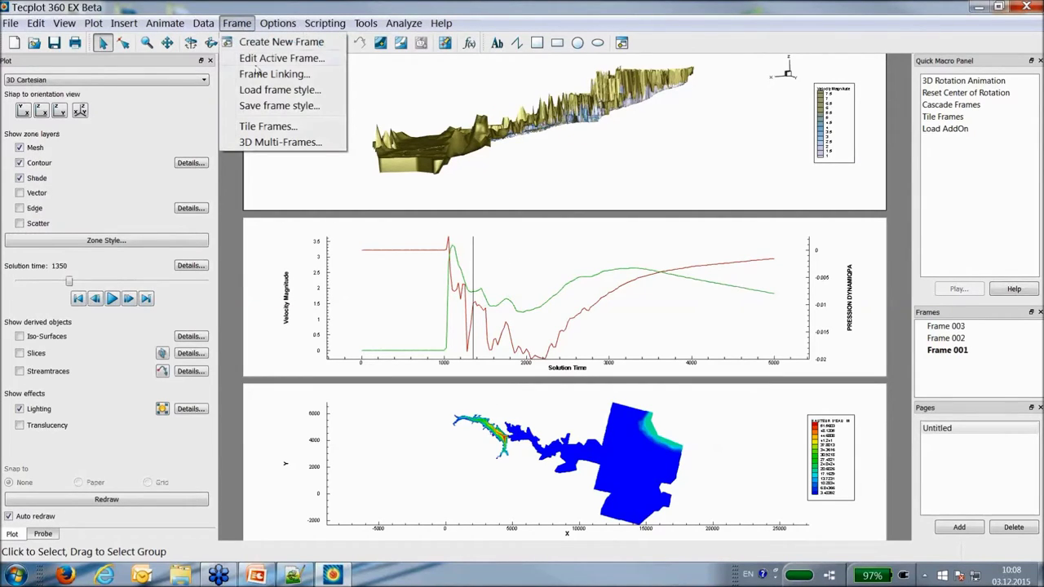
pyautogui.click(273, 74)
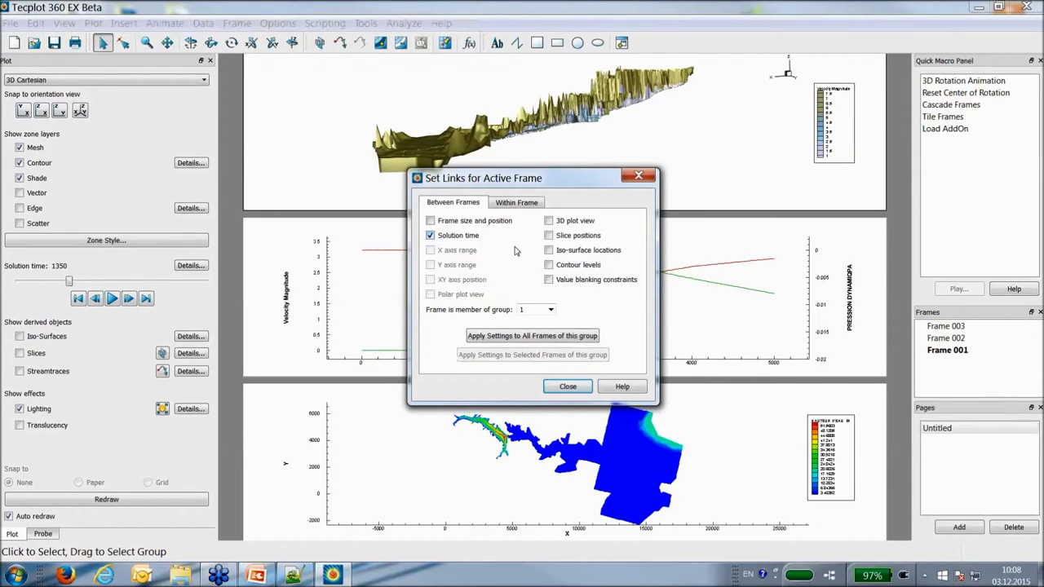
pyautogui.click(506, 341)
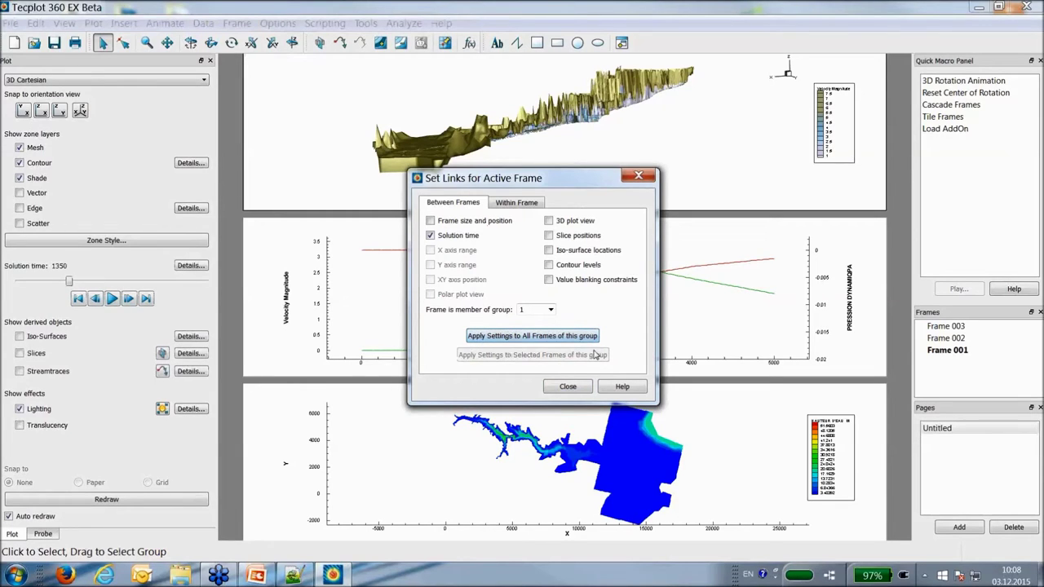
pyautogui.click(575, 385)
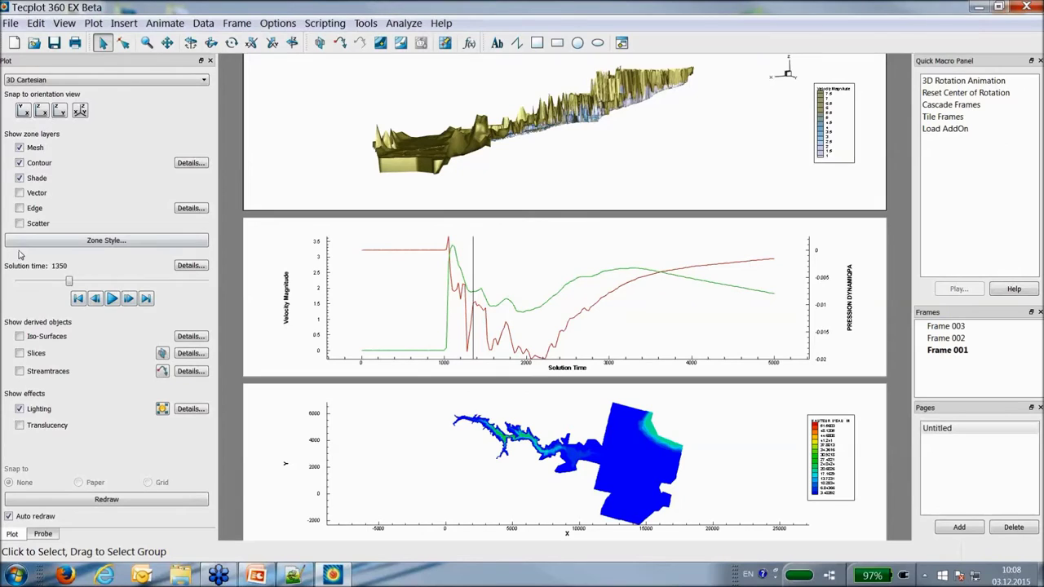
pyautogui.click(110, 298)
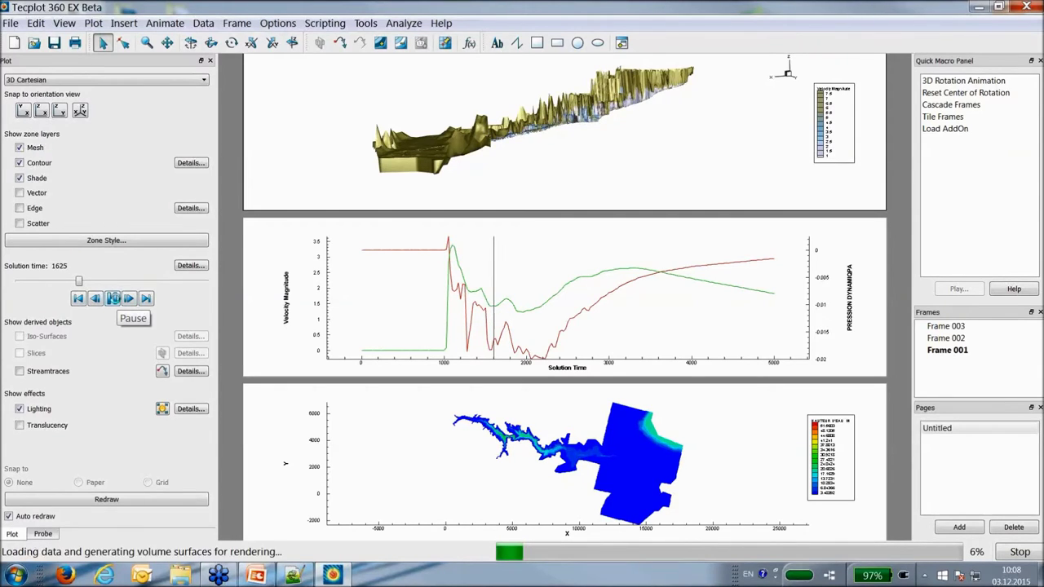
pyautogui.click(243, 202)
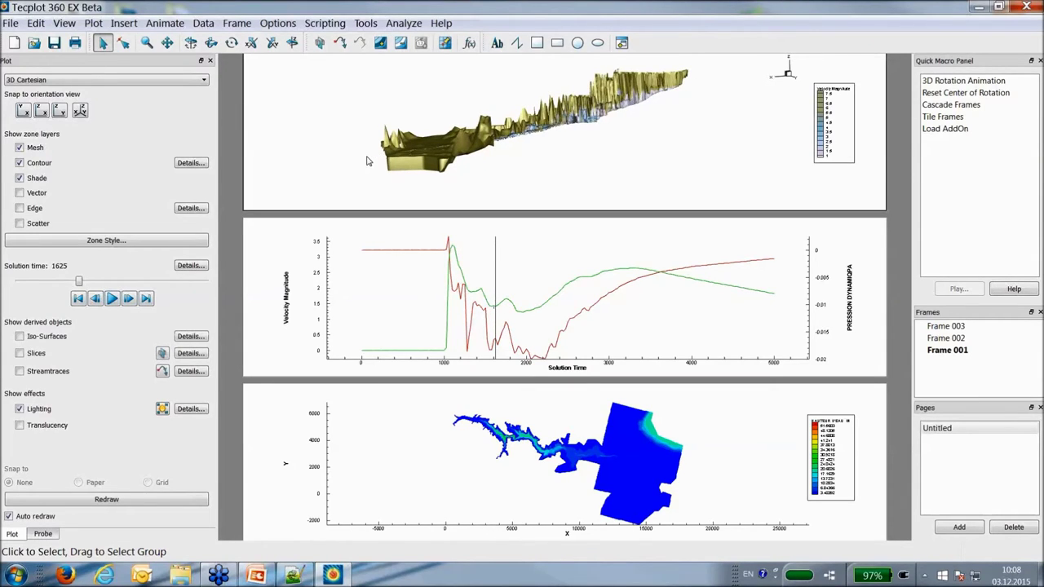
# Select the 3D terrain frame and copy it to the clipboard
pyautogui.click(370, 215)
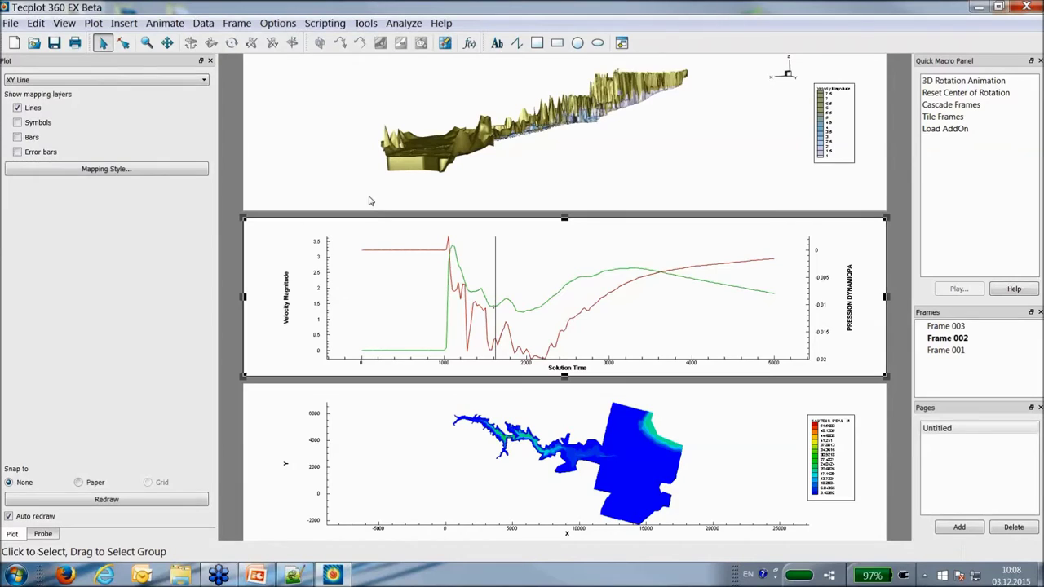
pyautogui.click(369, 203)
pyautogui.click(369, 207)
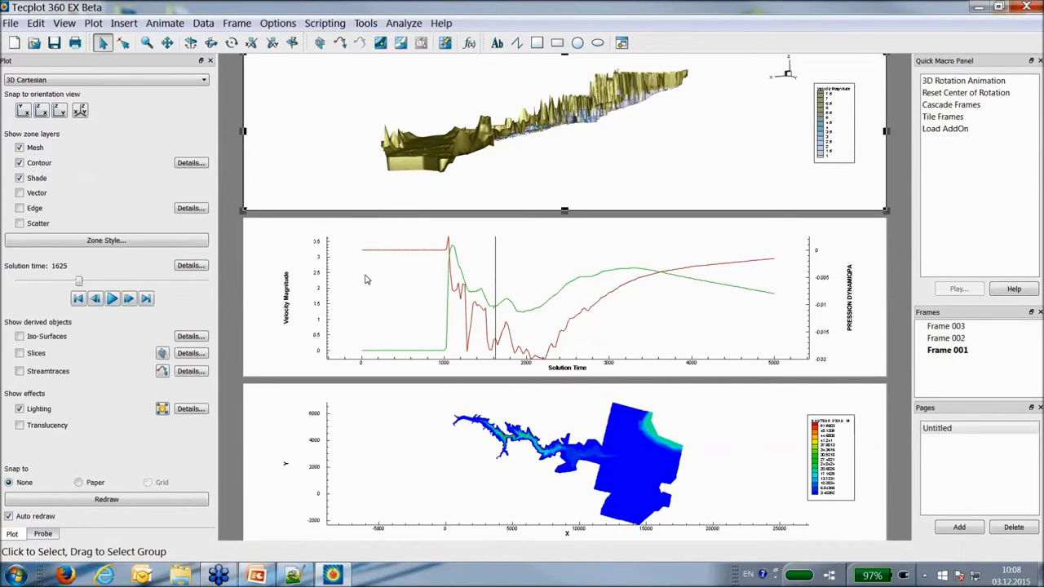
pyautogui.click(455, 209)
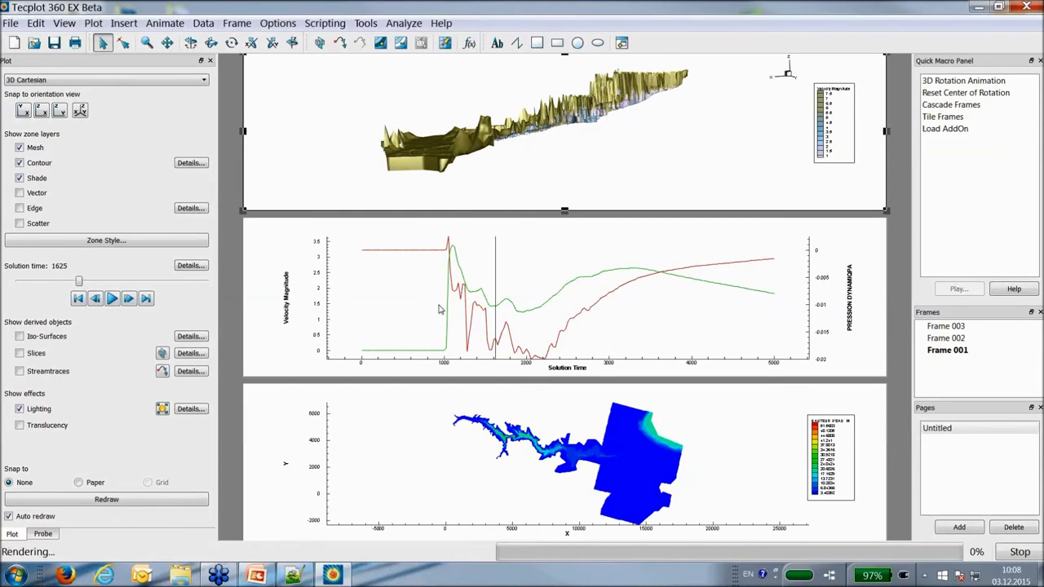
# Switch to PowerPoint, paste the copied frame onto the "Telemac-Tecplot interface" slide and stretch the picture taller
pyautogui.click(257, 576)
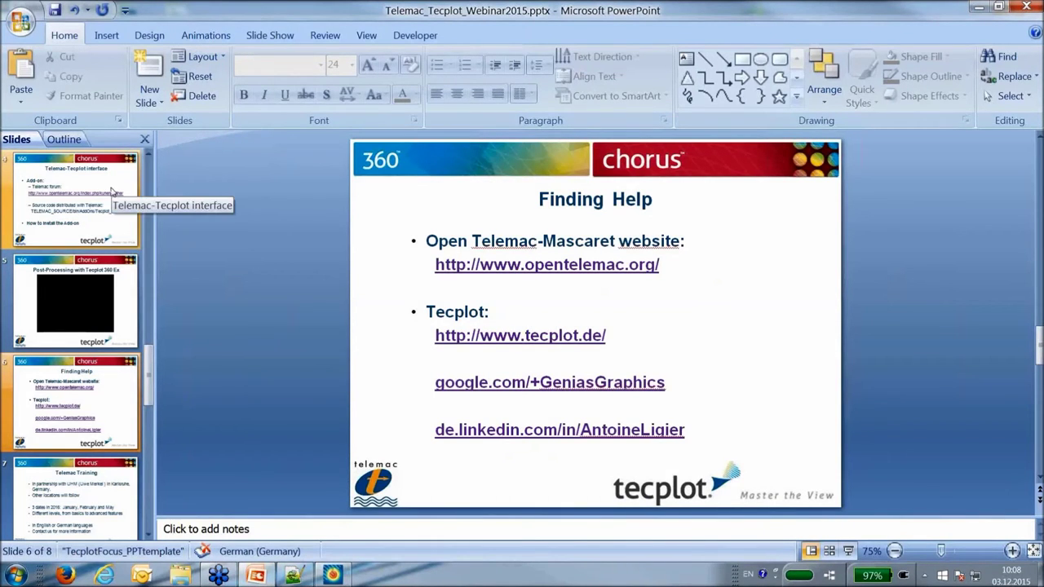
pyautogui.click(77, 211)
pyautogui.click(354, 272)
pyautogui.hotkey('ctrl', 'v')
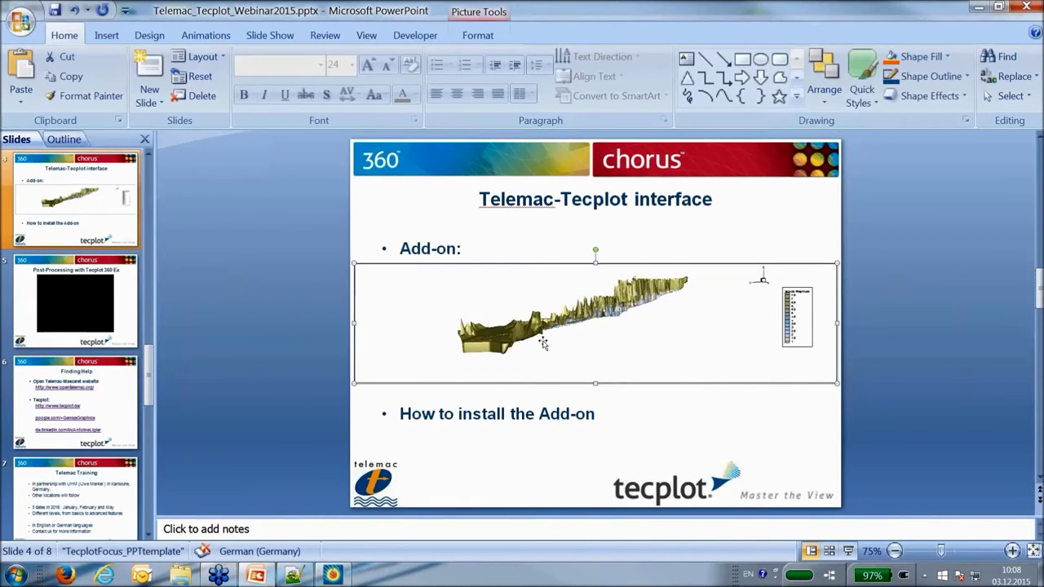
pyautogui.moveTo(596, 382); pyautogui.dragTo(595, 422)
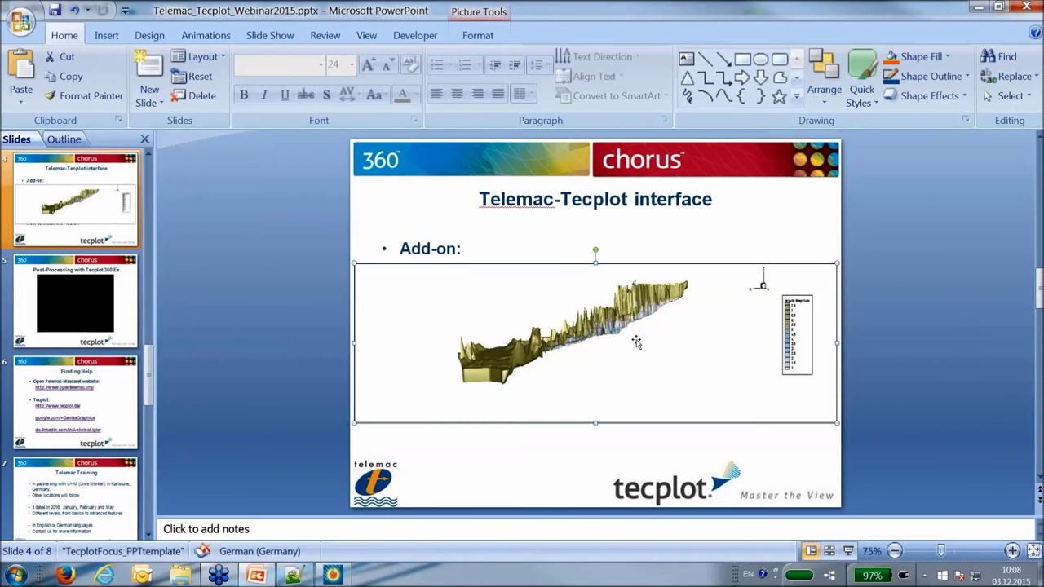
# Delete the pasted picture from the slide and switch back to Tecplot 360
pyautogui.press('Delete')
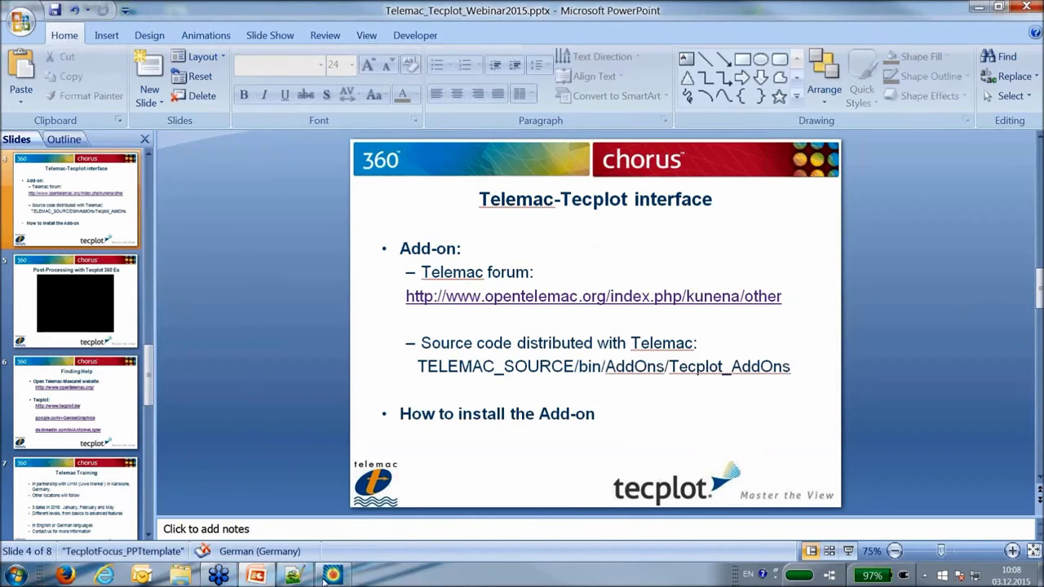
pyautogui.moveTo(330, 578)
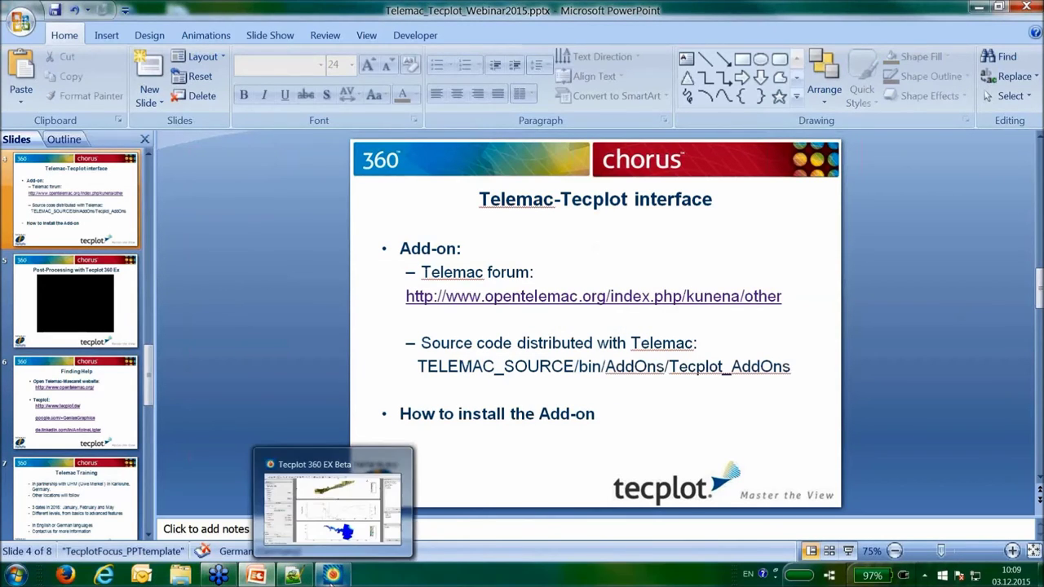
pyautogui.click(330, 575)
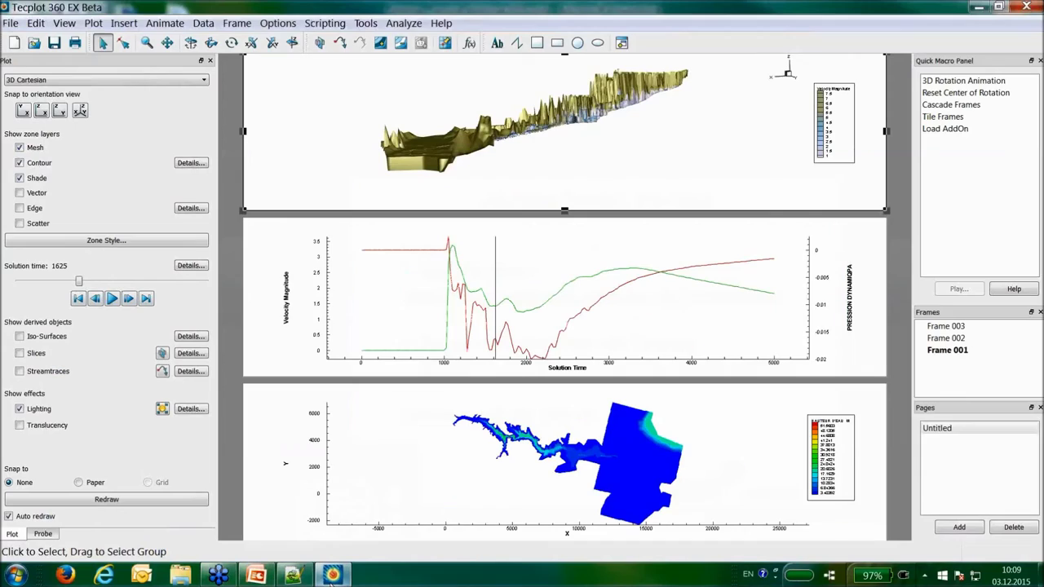
# Paste the copied terrain frame onto a new page and delete that page's empty default frame
pyautogui.click(947, 528)
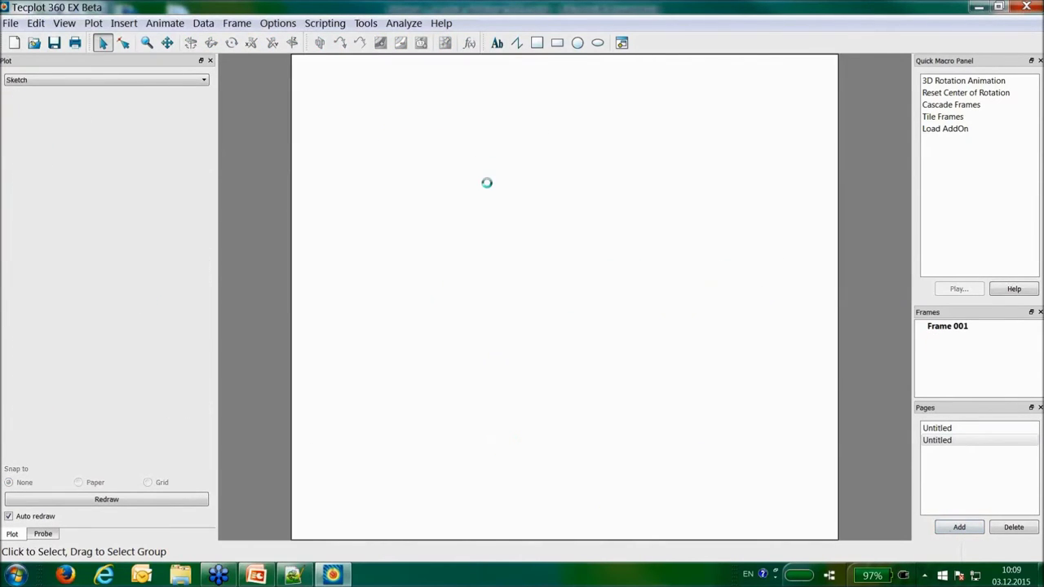
pyautogui.click(292, 290)
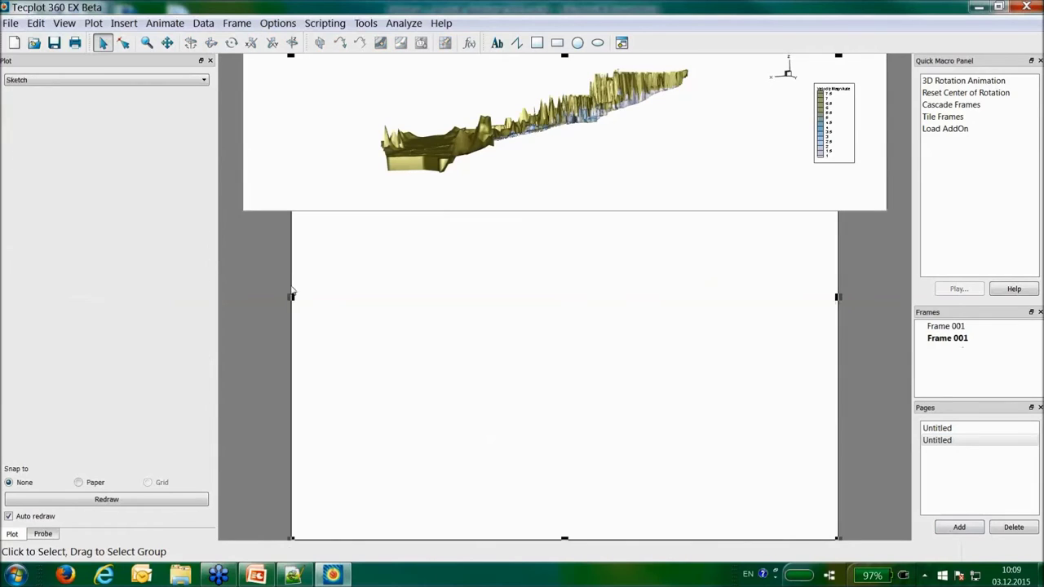
pyautogui.press('Delete')
pyautogui.click(571, 309)
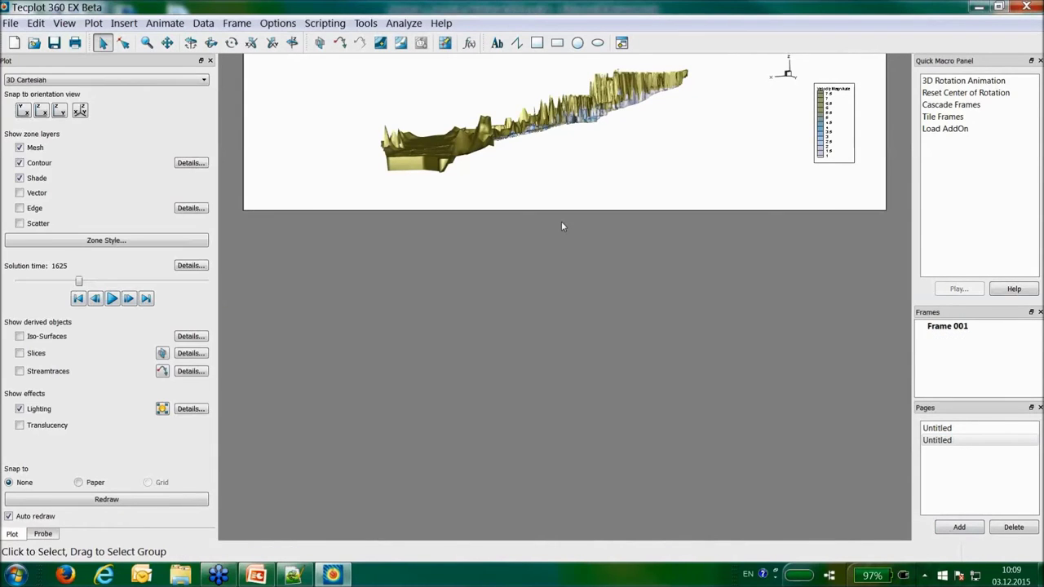
# Extend the pasted terrain frame downward and rotate its view to look up the valley from the wide plain
pyautogui.moveTo(564, 210); pyautogui.dragTo(564, 305)
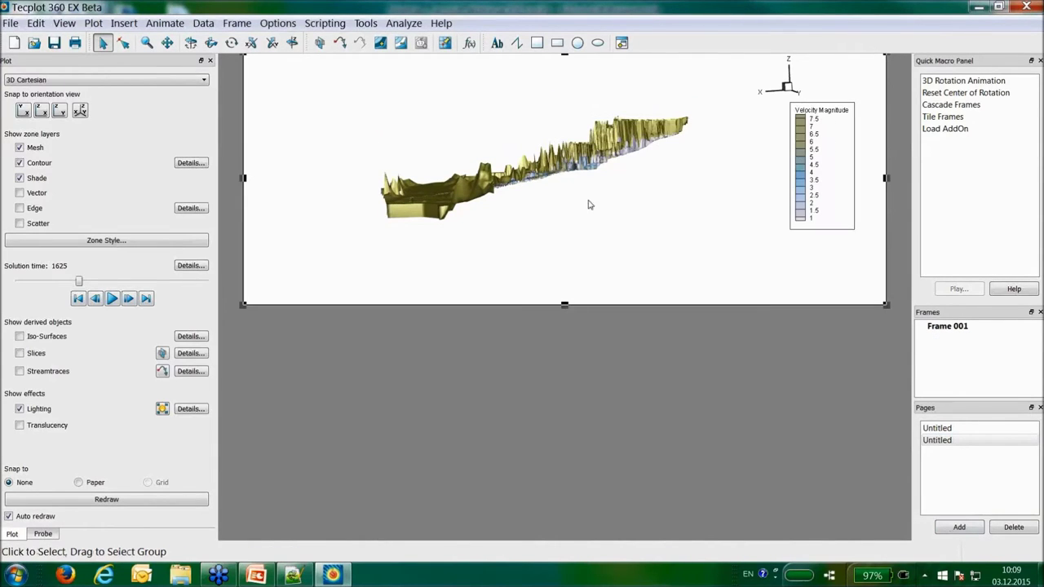
pyautogui.moveTo(489, 176); pyautogui.dragTo(489, 212, button='right')
pyautogui.scroll(4, 469, 232)
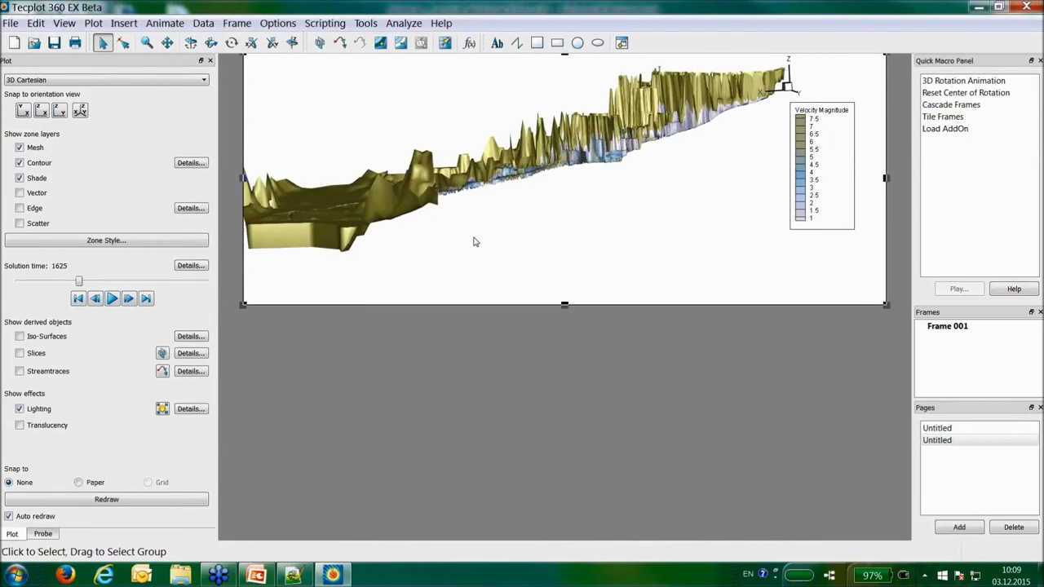
pyautogui.moveTo(760, 234); pyautogui.dragTo(585, 185, button='right')
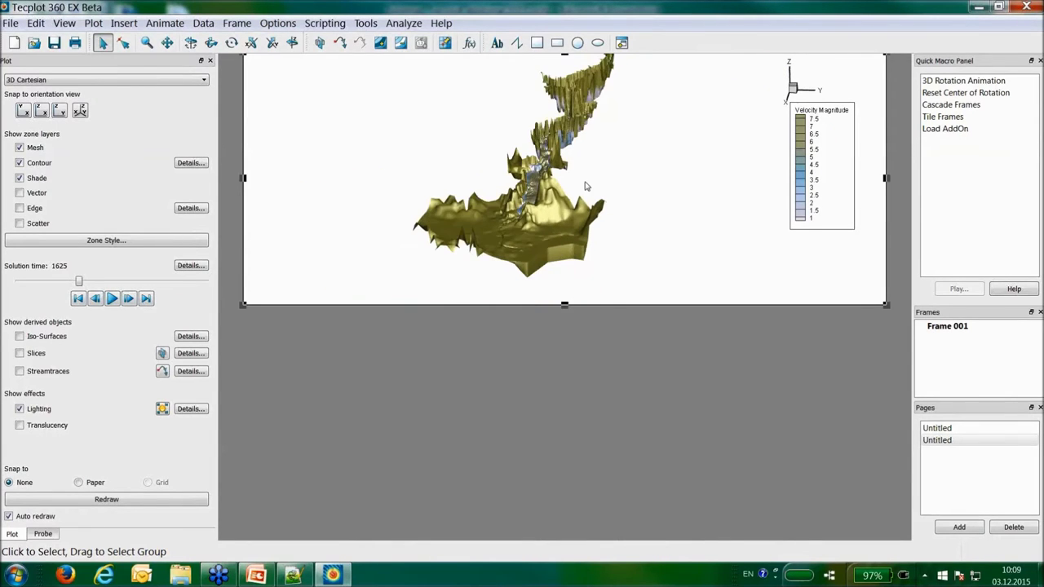
pyautogui.moveTo(529, 210); pyautogui.dragTo(589, 158, button='right')
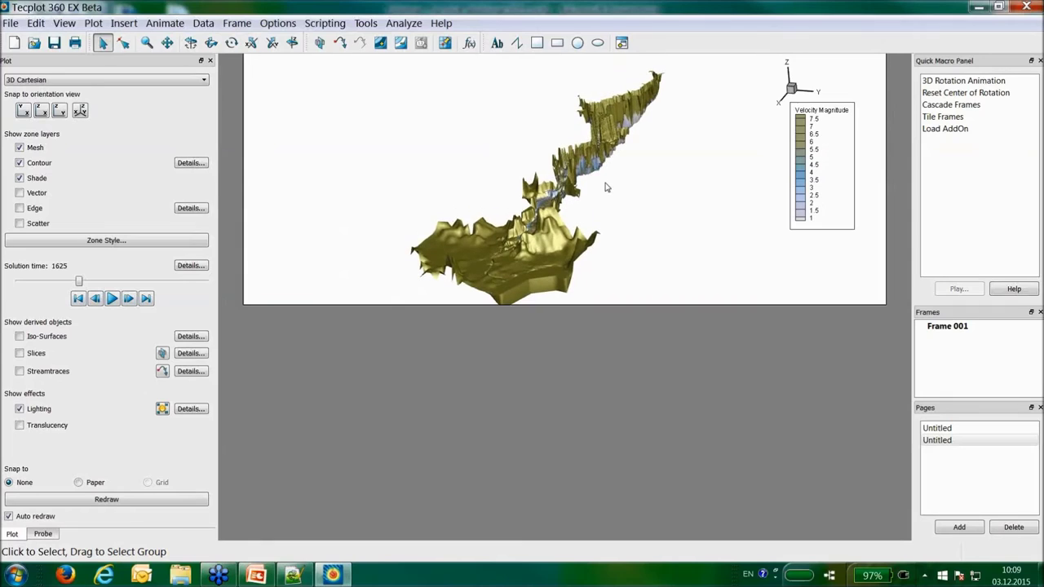
pyautogui.moveTo(576, 262); pyautogui.dragTo(706, 228, button='right')
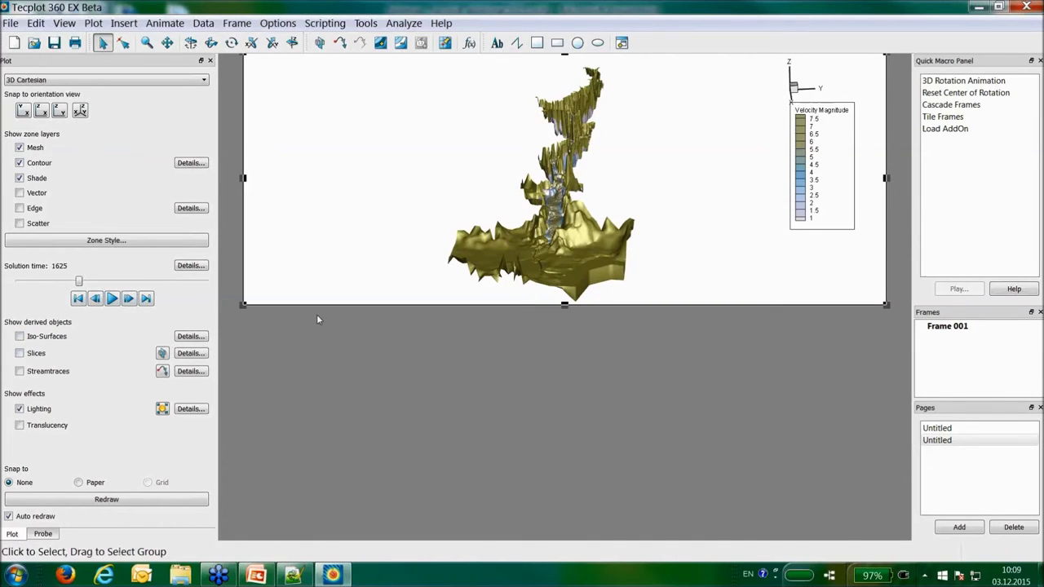
# Paste the copied side-view terrain frame, move it below the existing frame and tile both frames as stacked rows
pyautogui.click(472, 331)
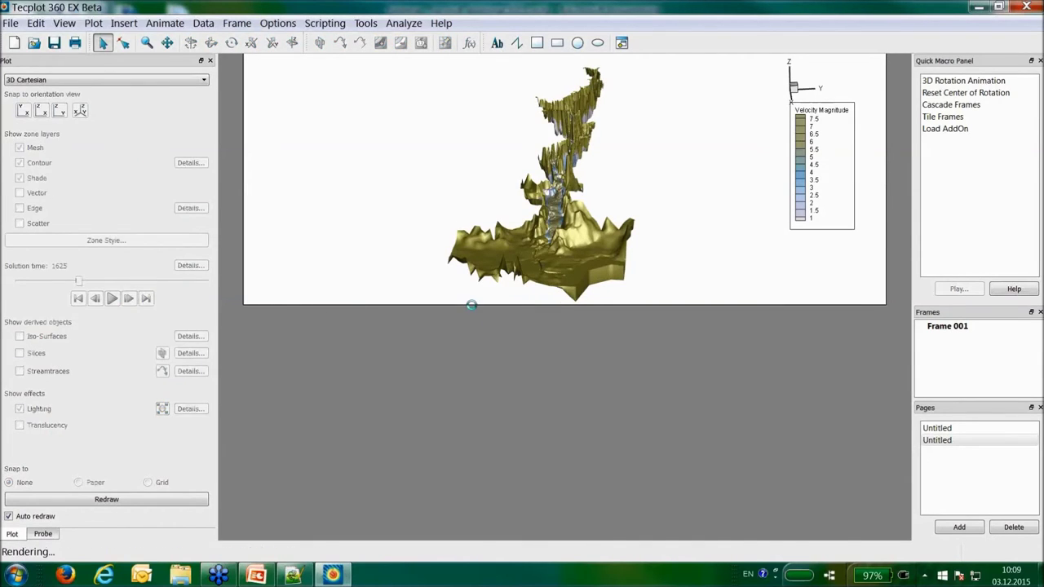
pyautogui.moveTo(483, 210); pyautogui.dragTo(481, 470)
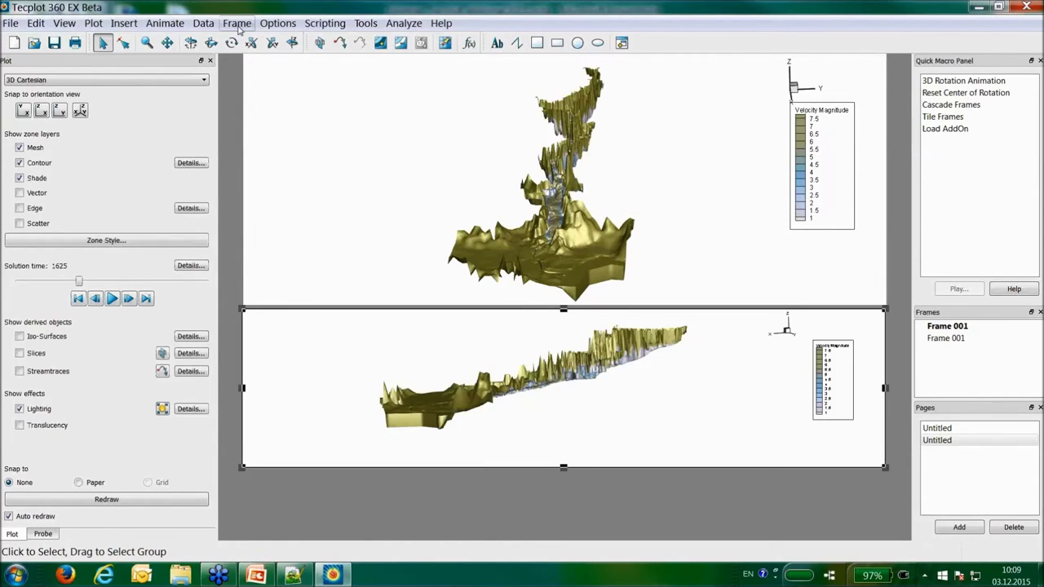
pyautogui.click(237, 23)
pyautogui.click(258, 126)
pyautogui.click(539, 293)
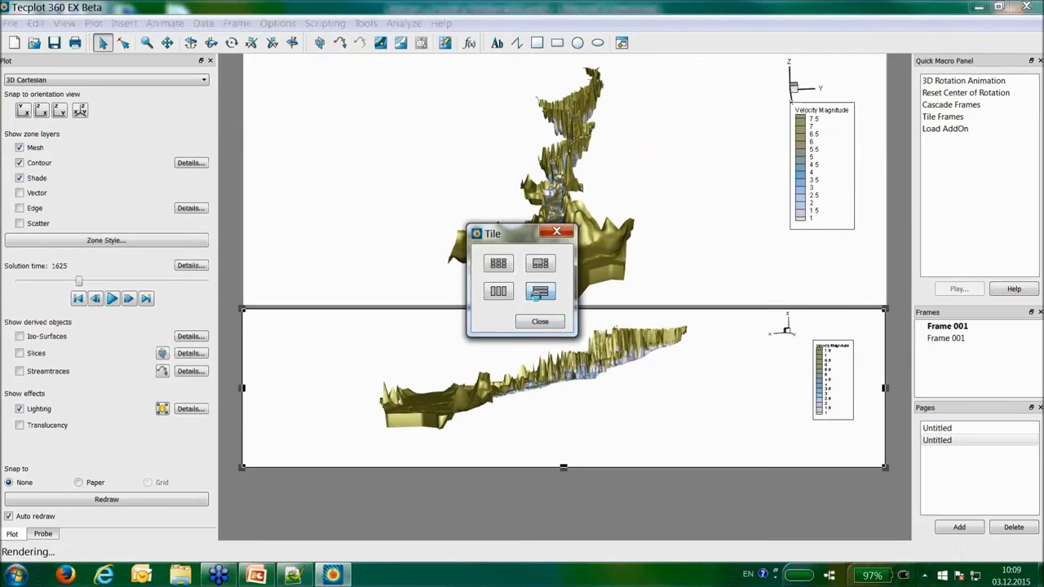
pyautogui.click(541, 322)
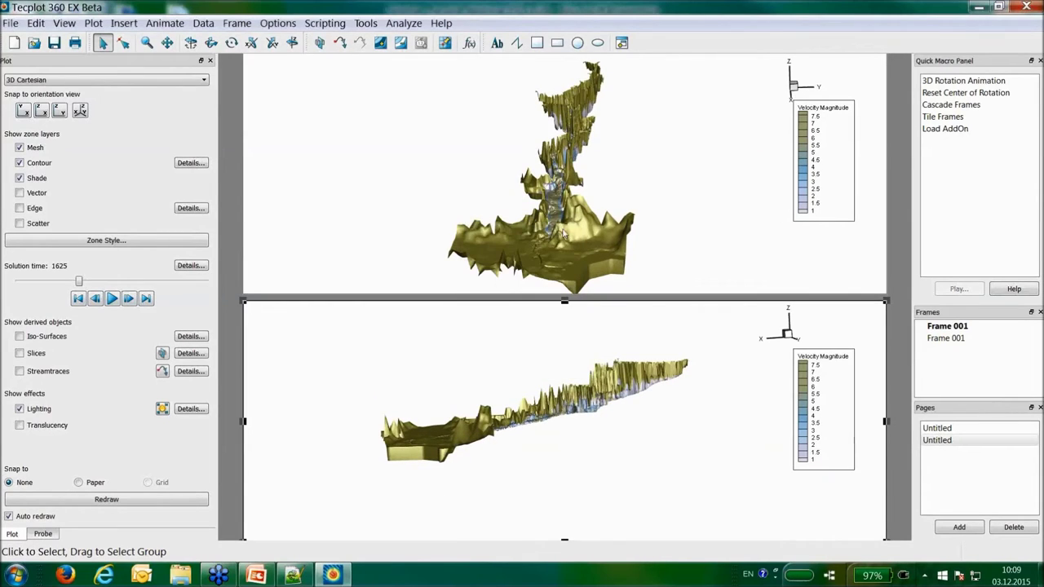
# Link 3D plot view and slice positions for the upper frame and apply the link settings to all frames of group 1
pyautogui.click(393, 319)
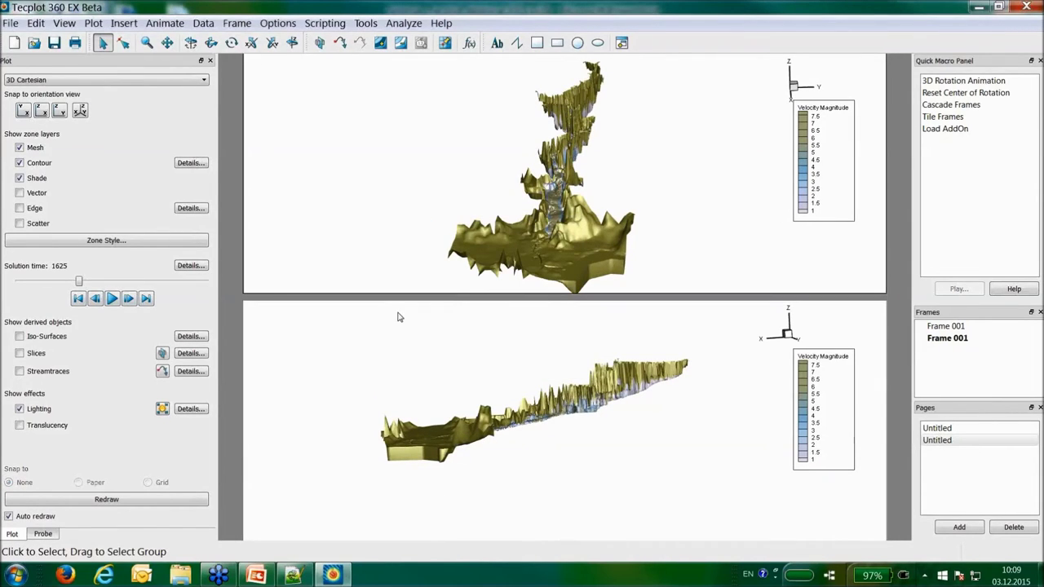
pyautogui.click(237, 23)
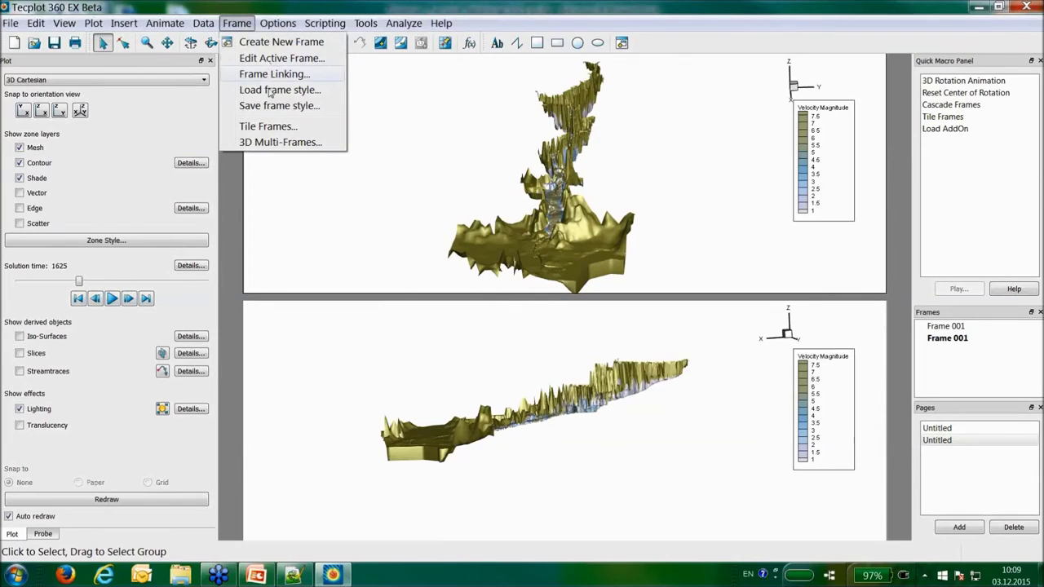
pyautogui.click(274, 74)
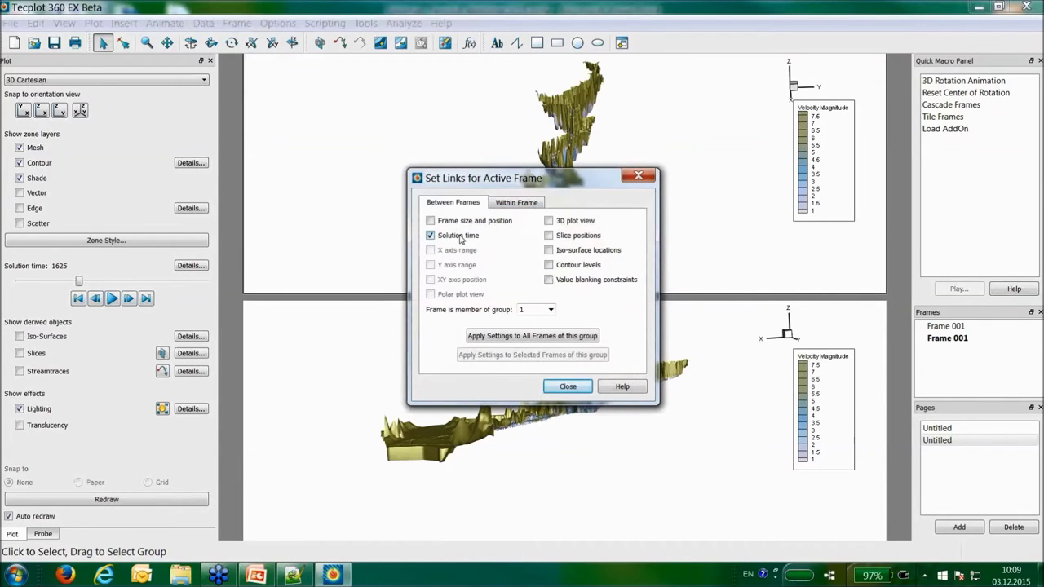
pyautogui.click(547, 221)
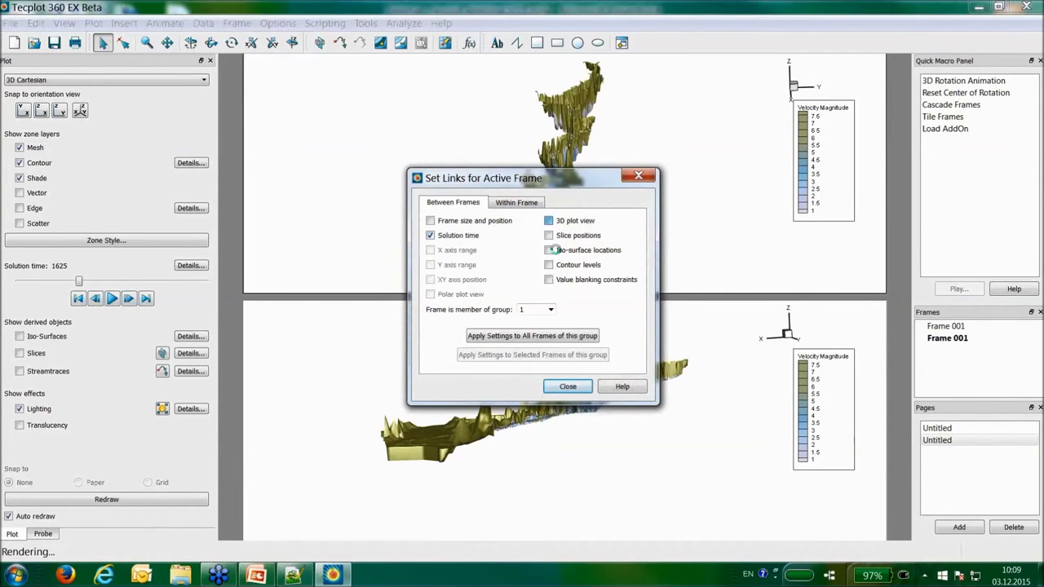
pyautogui.click(548, 236)
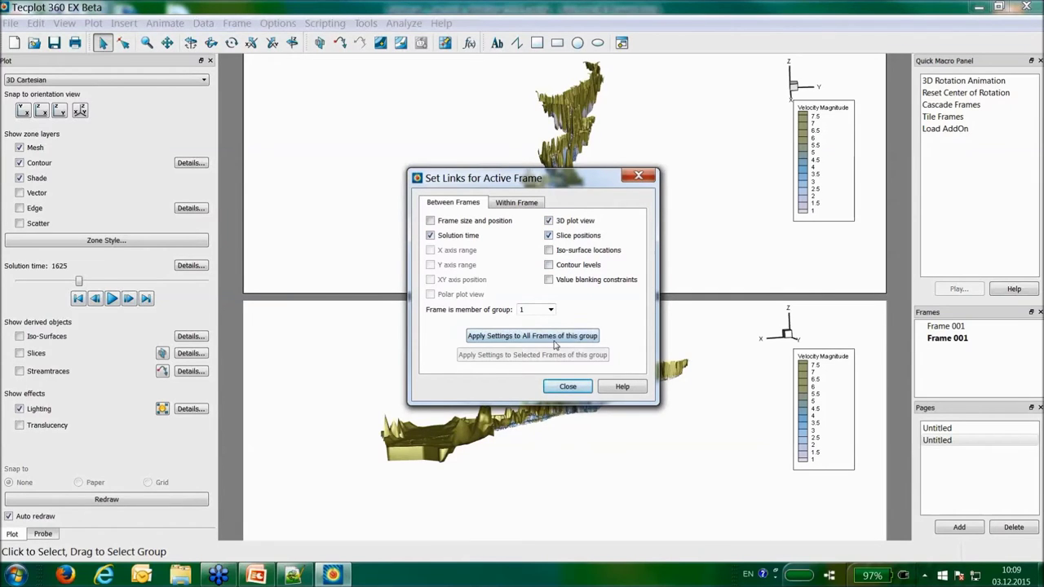
pyautogui.click(552, 338)
pyautogui.click(567, 387)
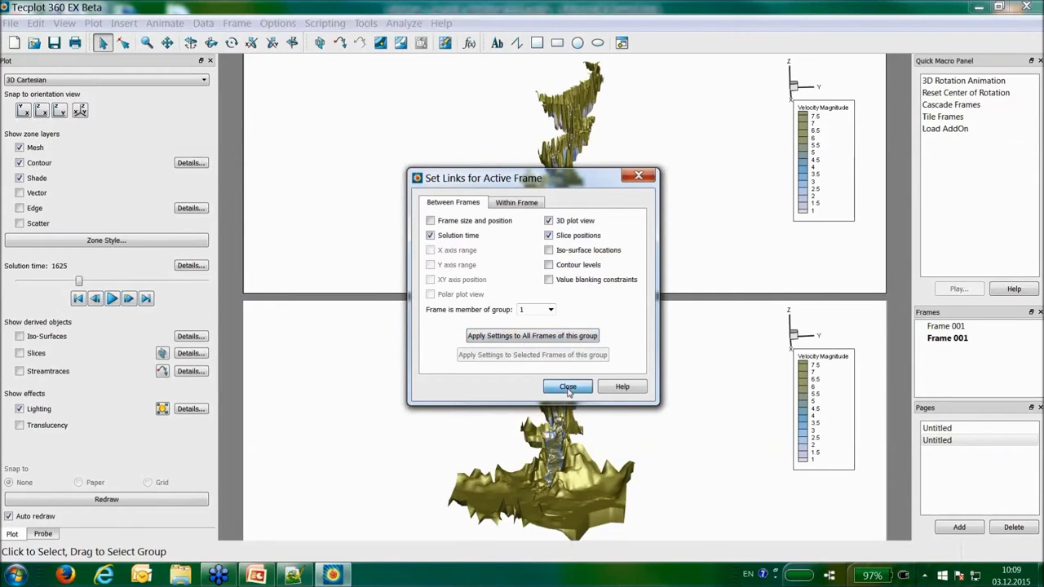
# Hide the terrain surface in the lower frame
pyautogui.rightClick(570, 391)
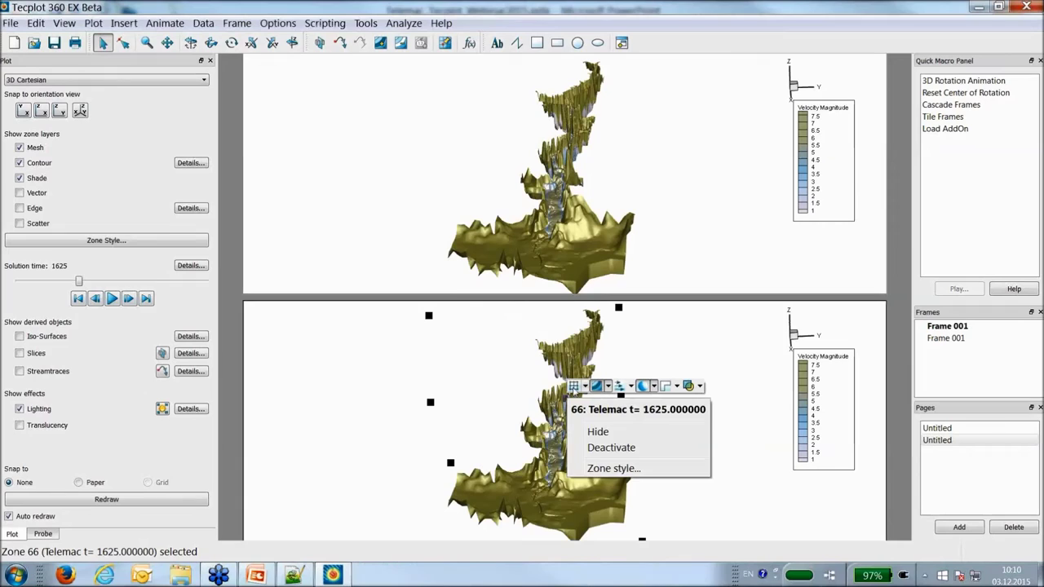
pyautogui.click(600, 390)
pyautogui.click(647, 388)
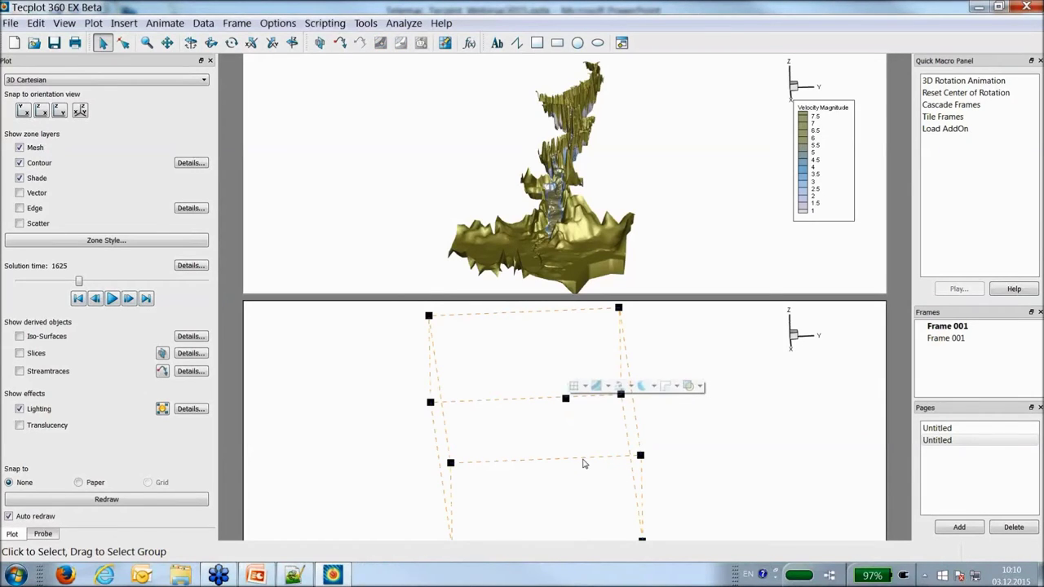
pyautogui.click(688, 400)
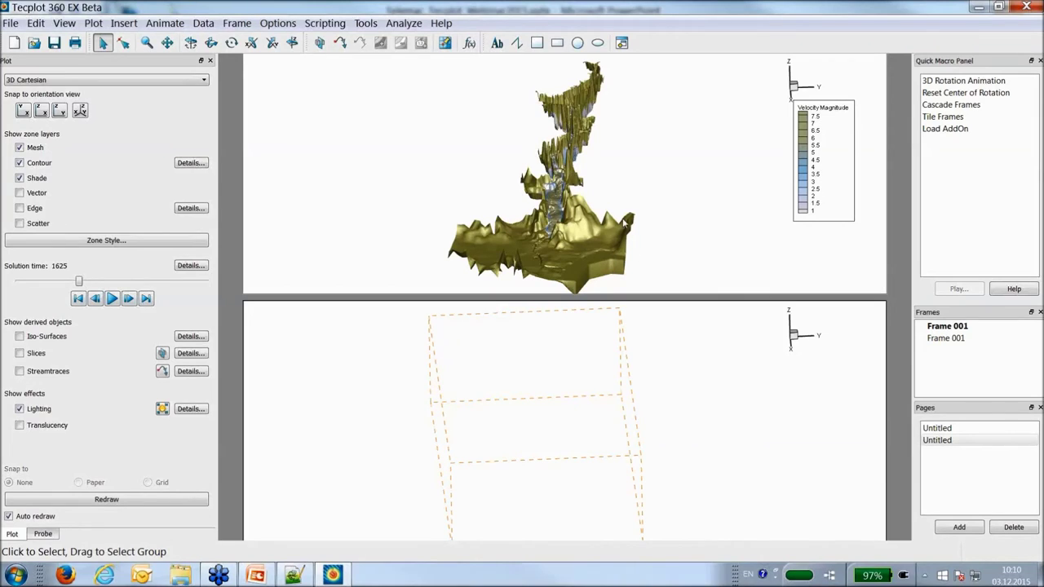
# Rotate the upper frame's terrain view slightly and turn on mesh display for its slice group 1
pyautogui.click(687, 221)
pyautogui.moveTo(687, 221); pyautogui.dragTo(619, 213, button='middle')
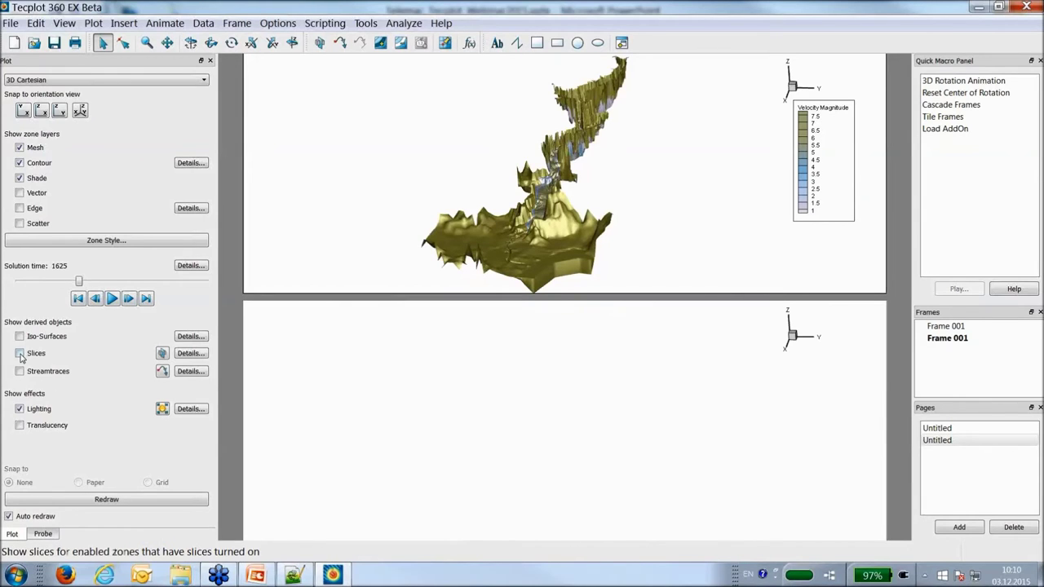
pyautogui.click(191, 353)
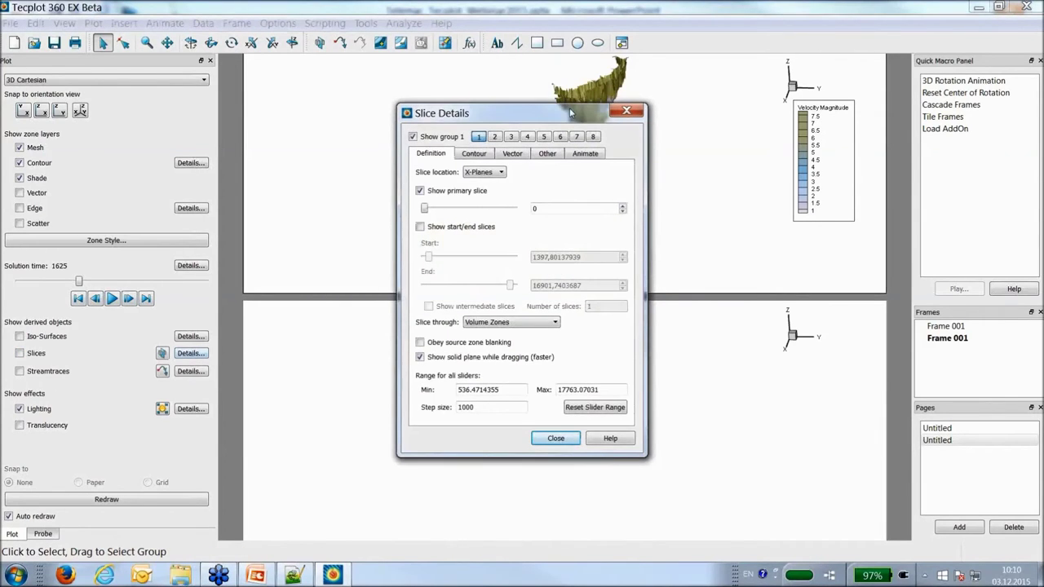
pyautogui.moveTo(536, 106); pyautogui.dragTo(341, 81)
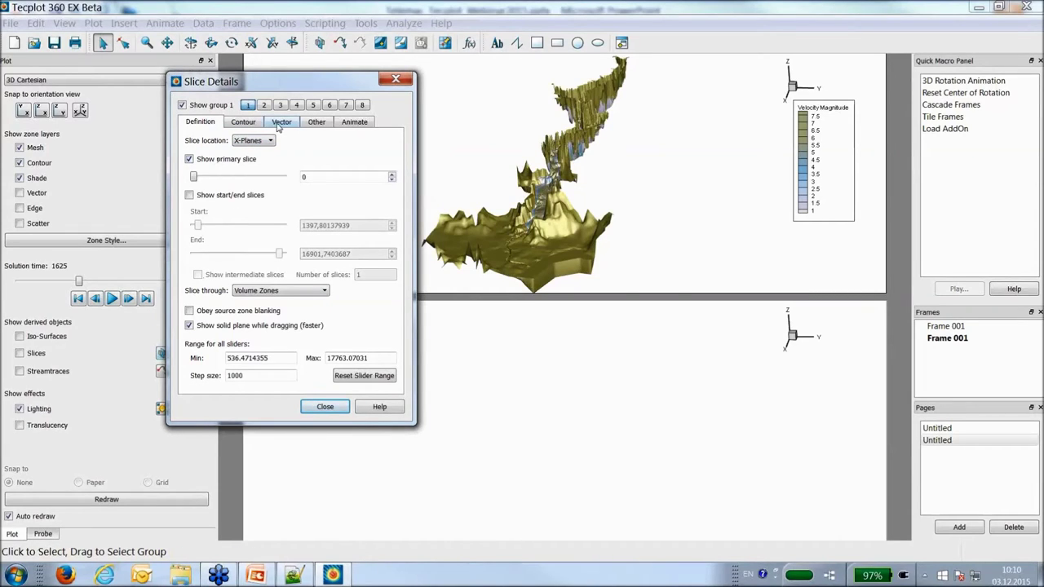
pyautogui.click(314, 122)
pyautogui.click(187, 138)
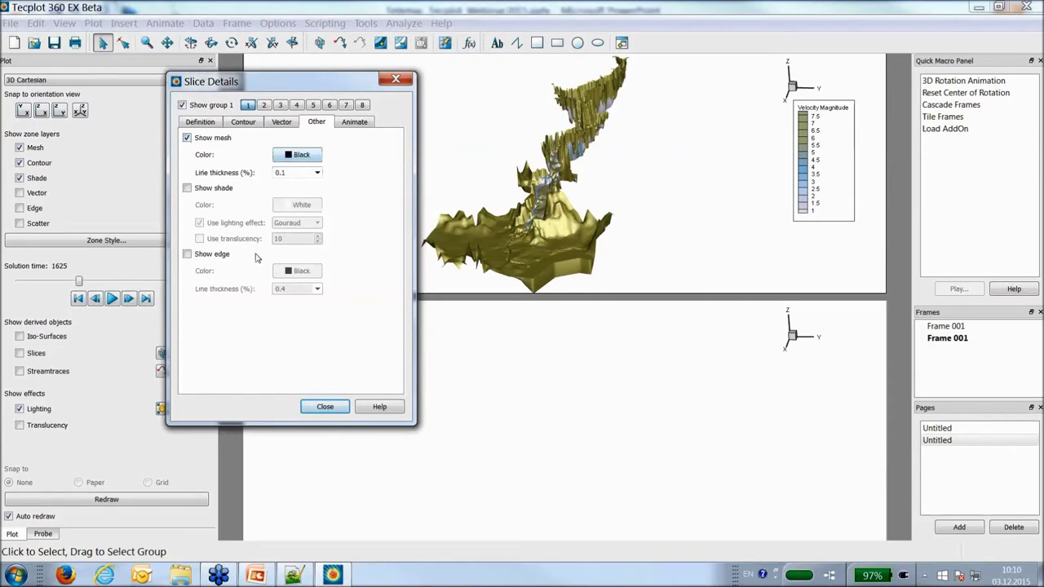
# Place an X-plane slice at about 10109 through the terrain in the upper frame
pyautogui.click(163, 355)
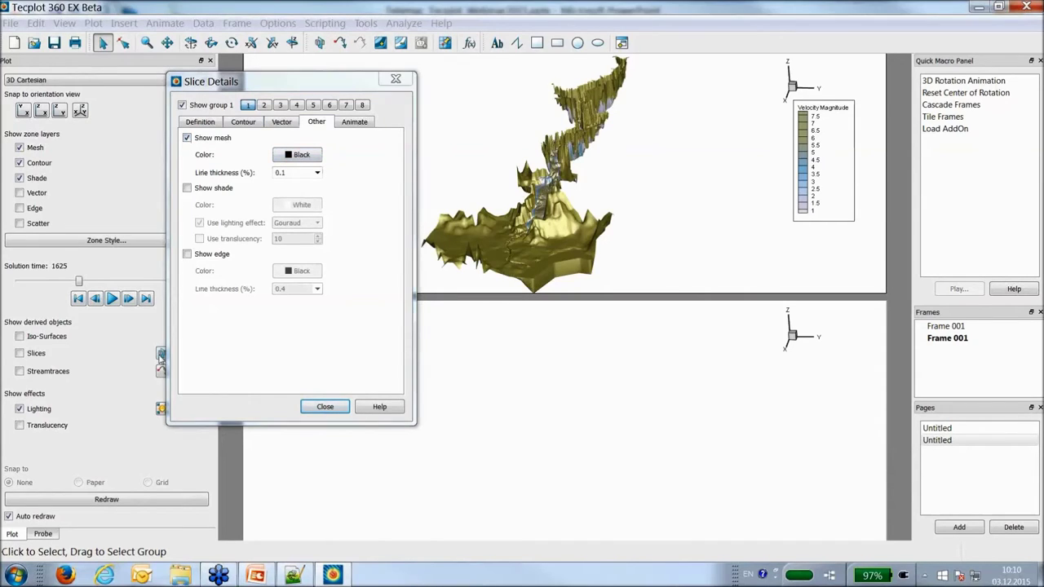
pyautogui.click(551, 226)
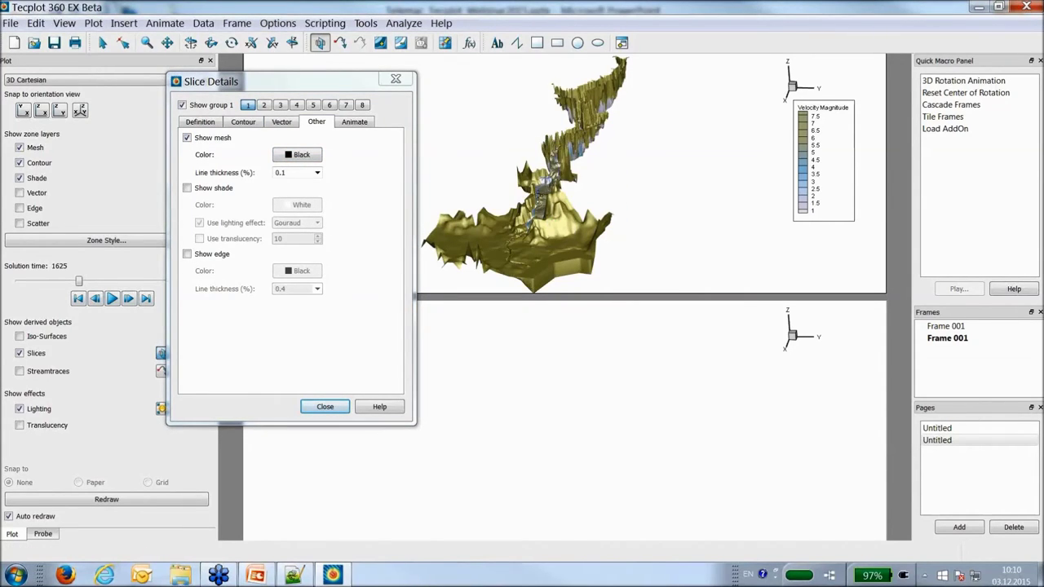
pyautogui.press('s')
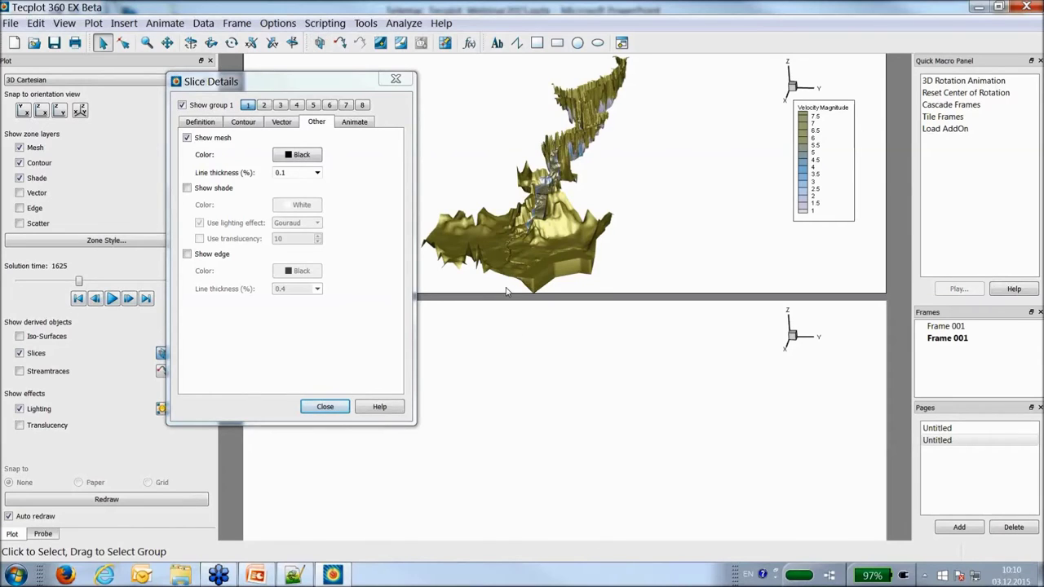
pyautogui.click(432, 310)
pyautogui.click(196, 124)
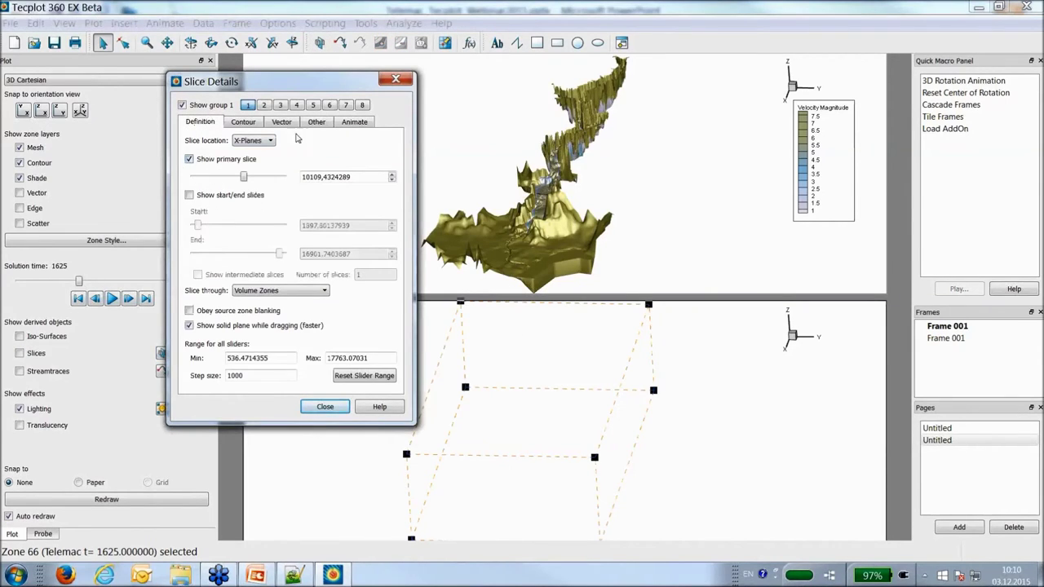
pyautogui.click(408, 79)
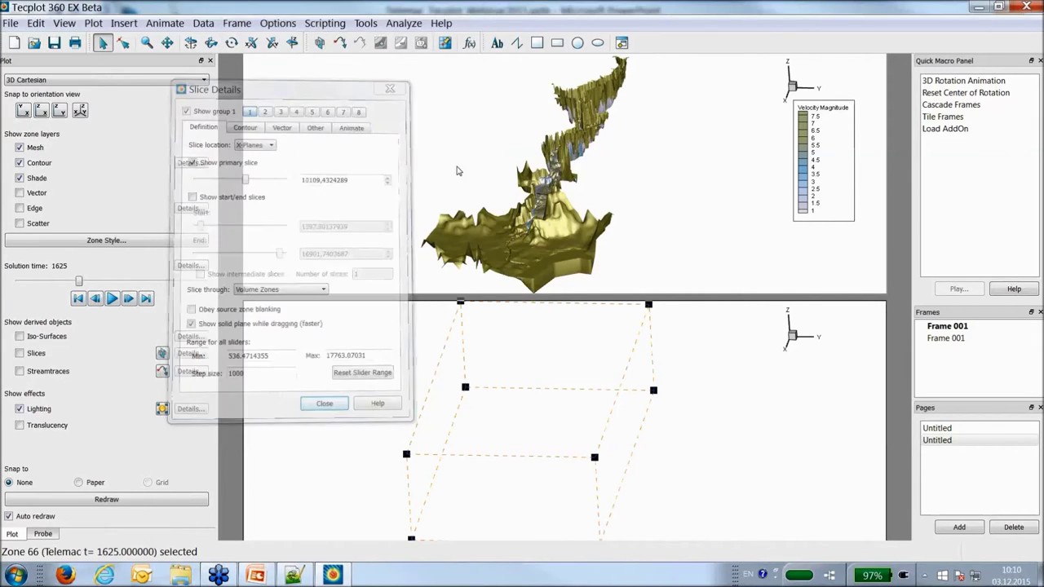
# Delete the lower frame from the page
pyautogui.press('Delete')
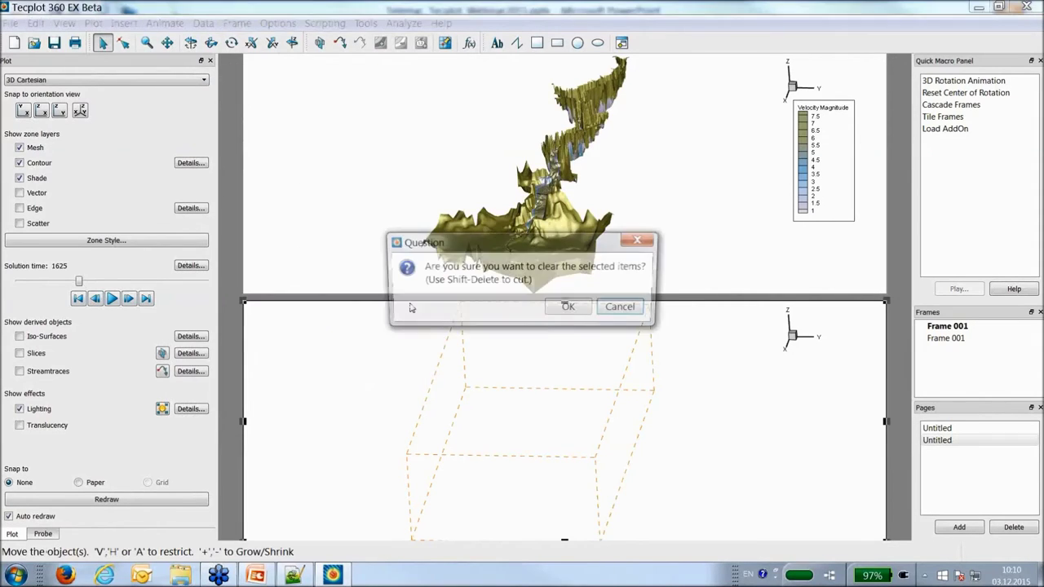
pyautogui.click(584, 317)
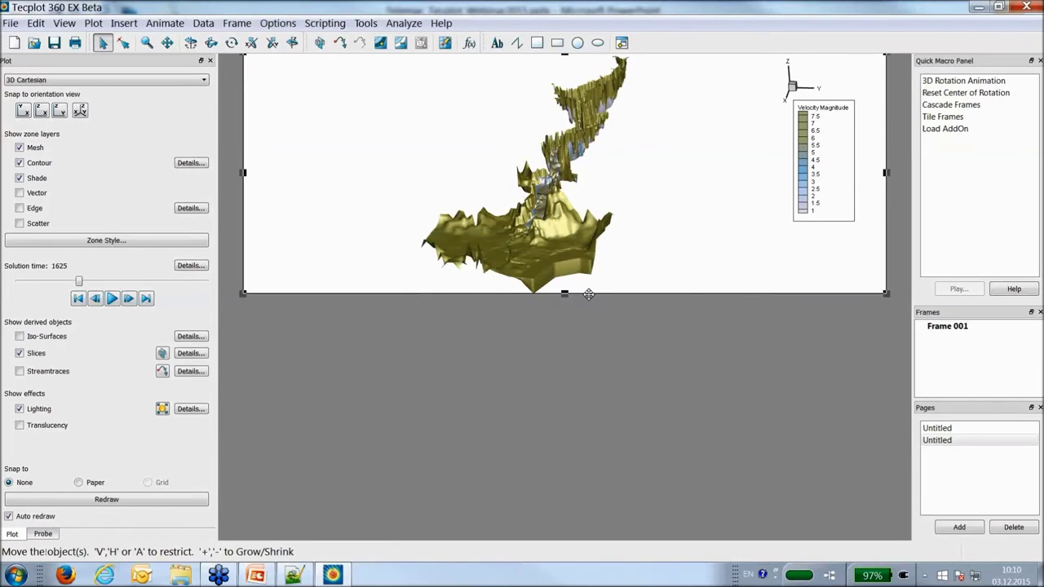
pyautogui.hotkey('ctrl', 'v')
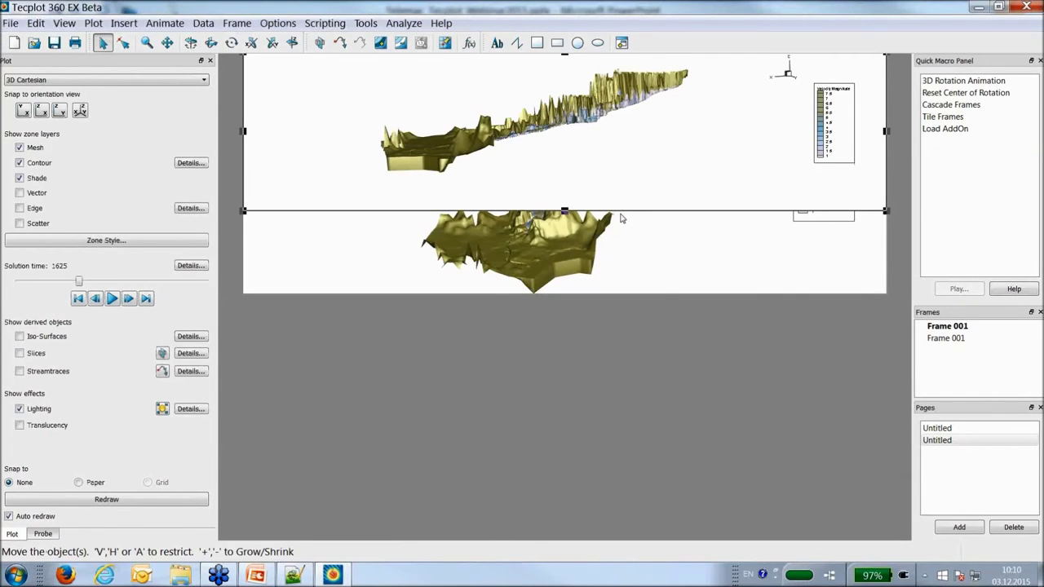
pyautogui.press('Delete')
pyautogui.click(574, 303)
# Duplicate the remaining terrain frame and place the copy directly below the original
pyautogui.click(575, 293)
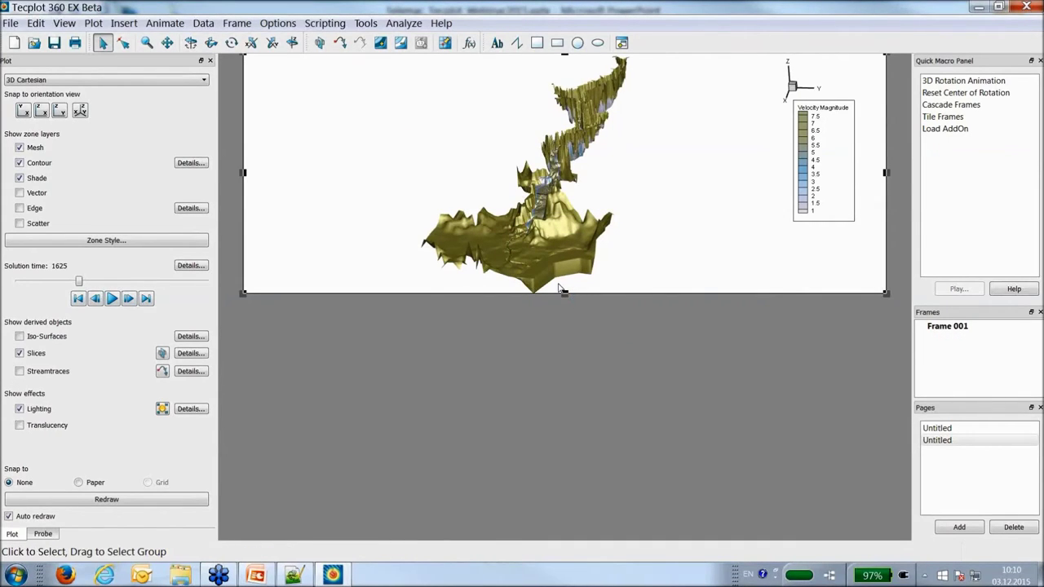
pyautogui.click(536, 320)
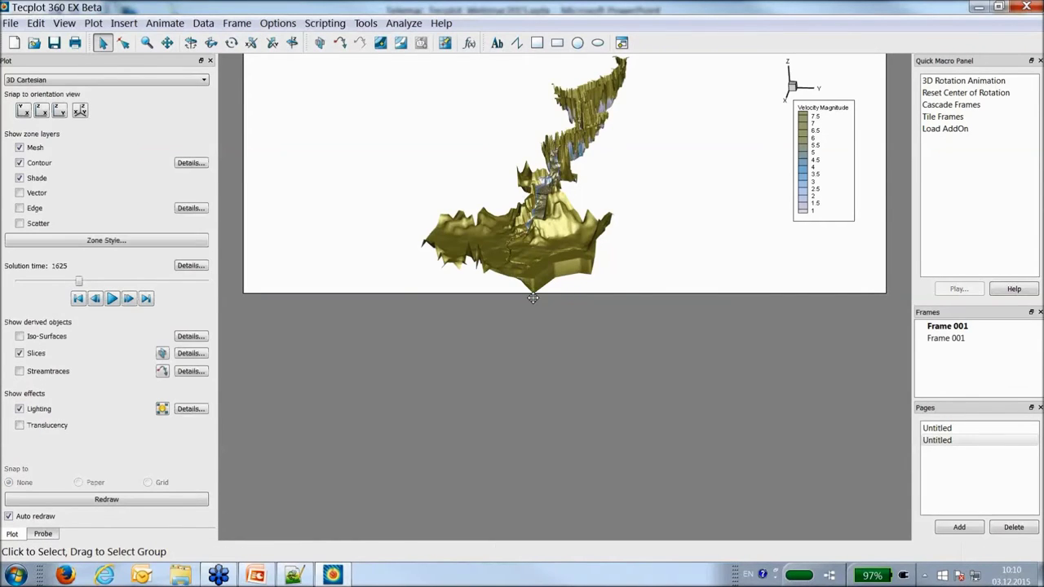
pyautogui.doubleClick(532, 293)
pyautogui.click(535, 361)
pyautogui.moveTo(498, 293); pyautogui.dragTo(497, 536)
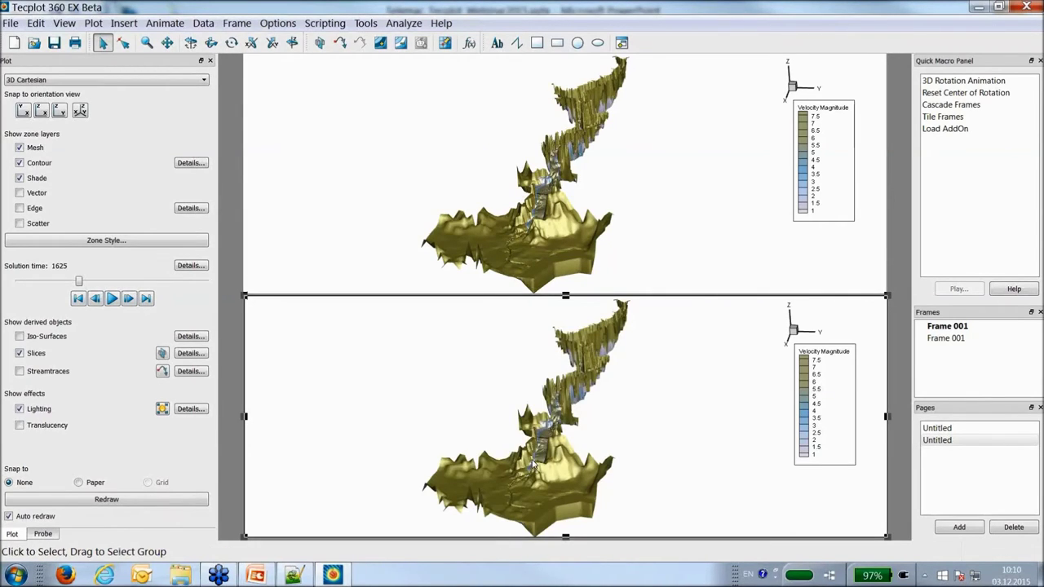
# Hide the terrain zone in the lower frame and zoom both linked views in on the river cross-section
pyautogui.rightClick(534, 464)
pyautogui.click(563, 498)
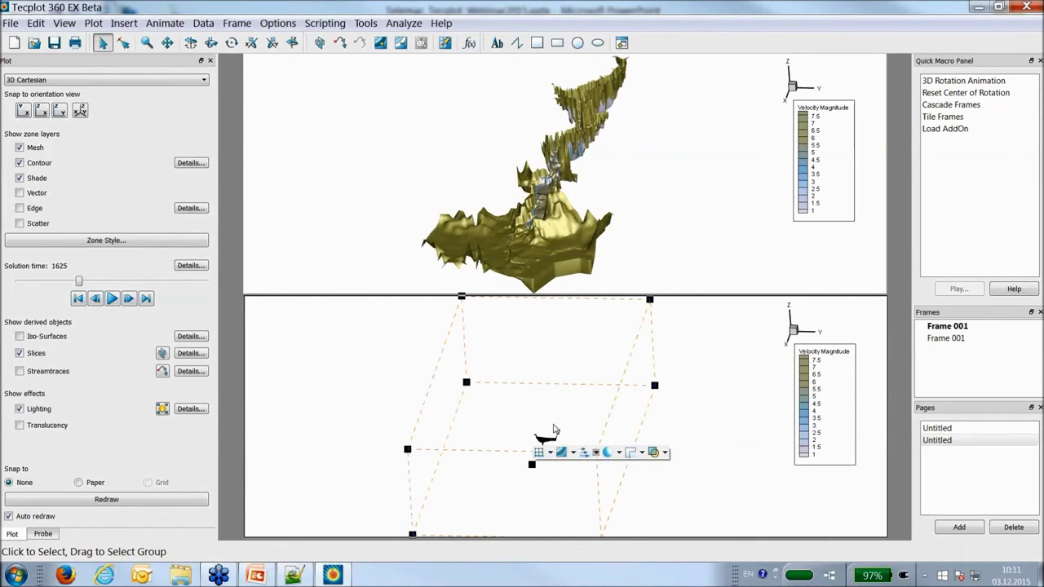
pyautogui.moveTo(561, 417); pyautogui.dragTo(548, 438, button='middle')
pyautogui.scroll(5, 517, 400)
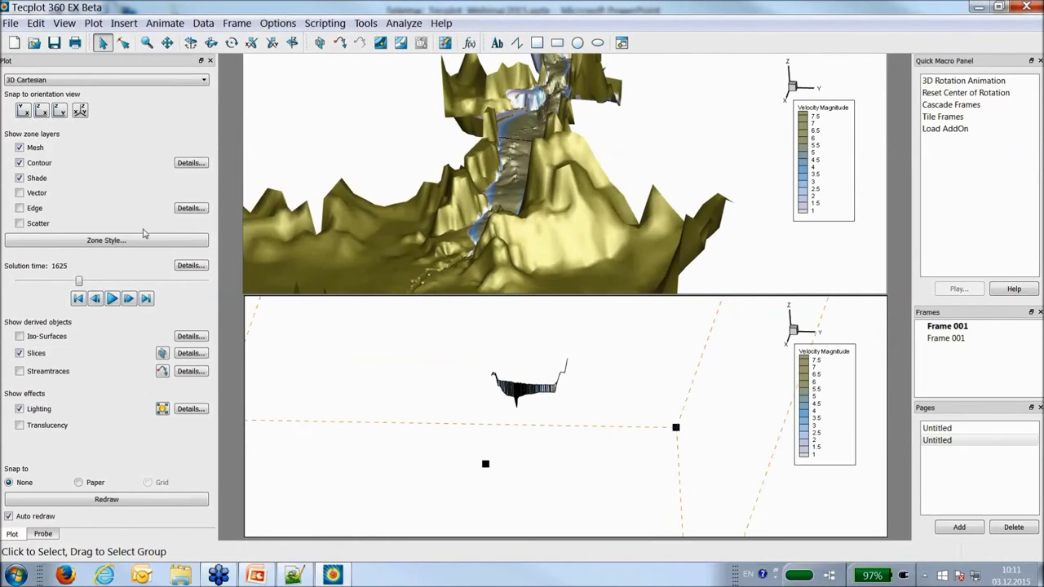
# Turn off the mesh and show edges for slice group 1 in the lower frame, and make the upper frame active
pyautogui.click(192, 353)
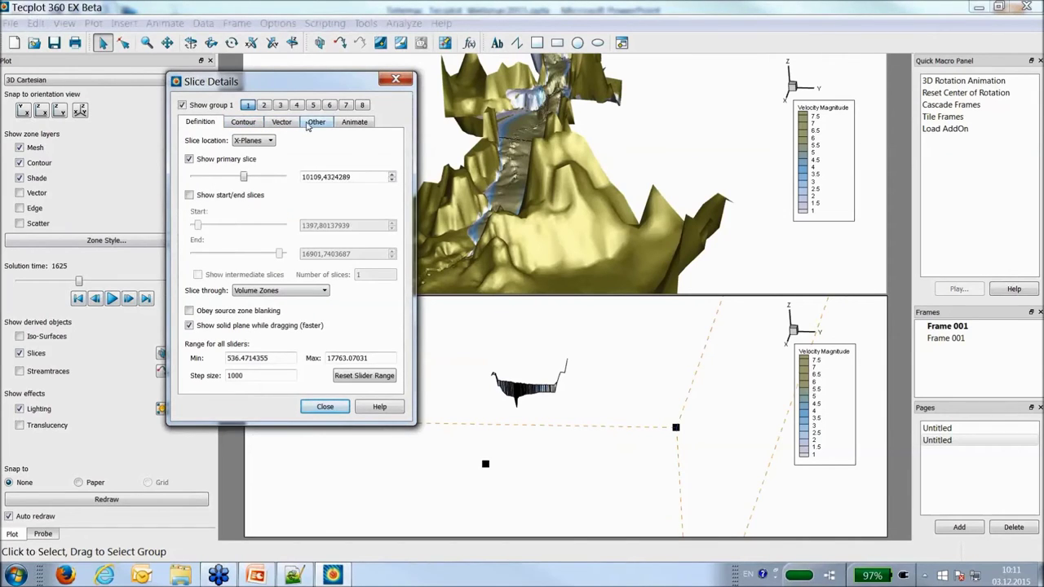
pyautogui.click(314, 122)
pyautogui.click(187, 138)
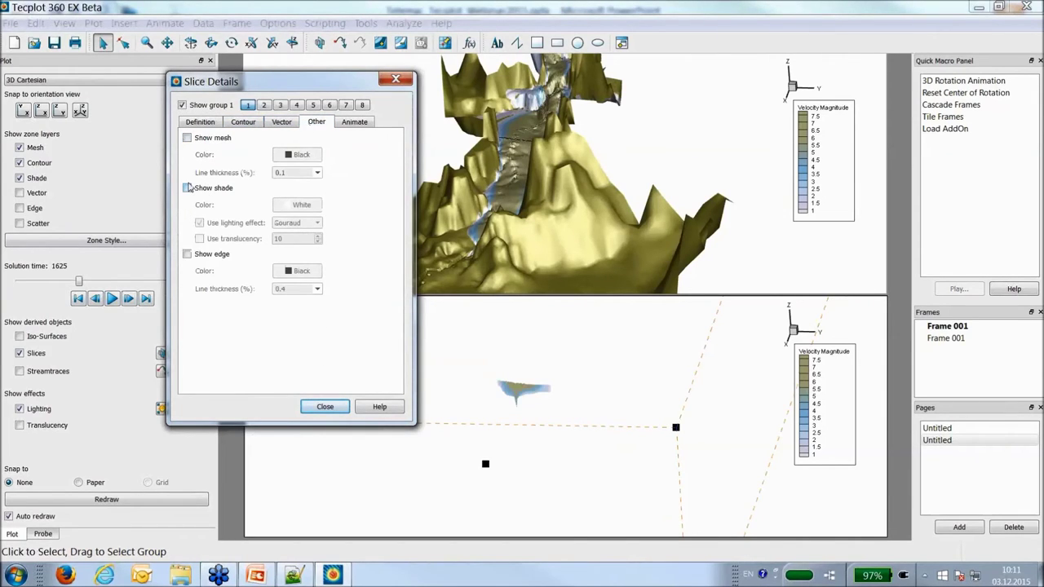
pyautogui.click(188, 254)
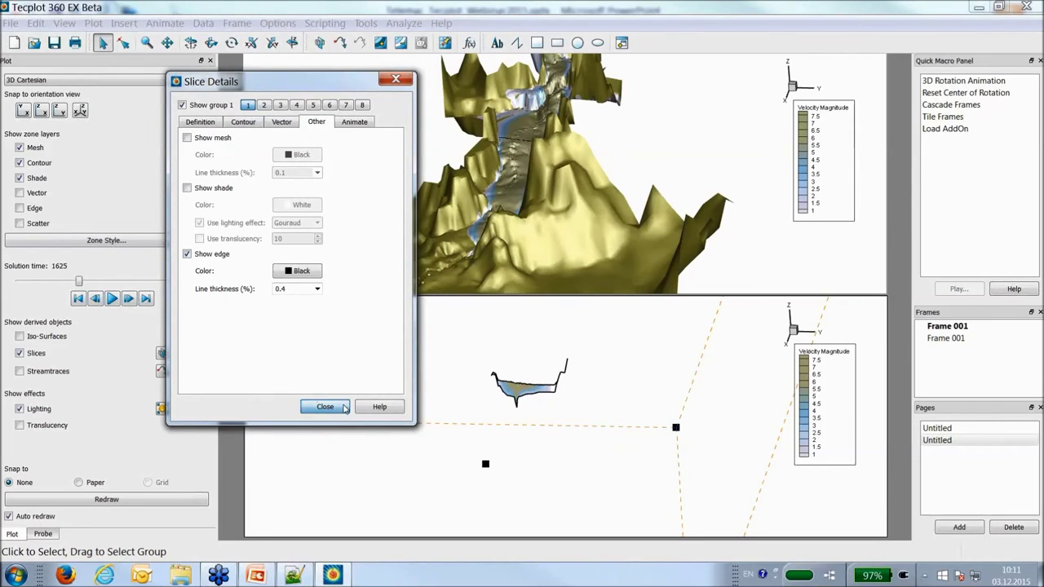
pyautogui.click(318, 405)
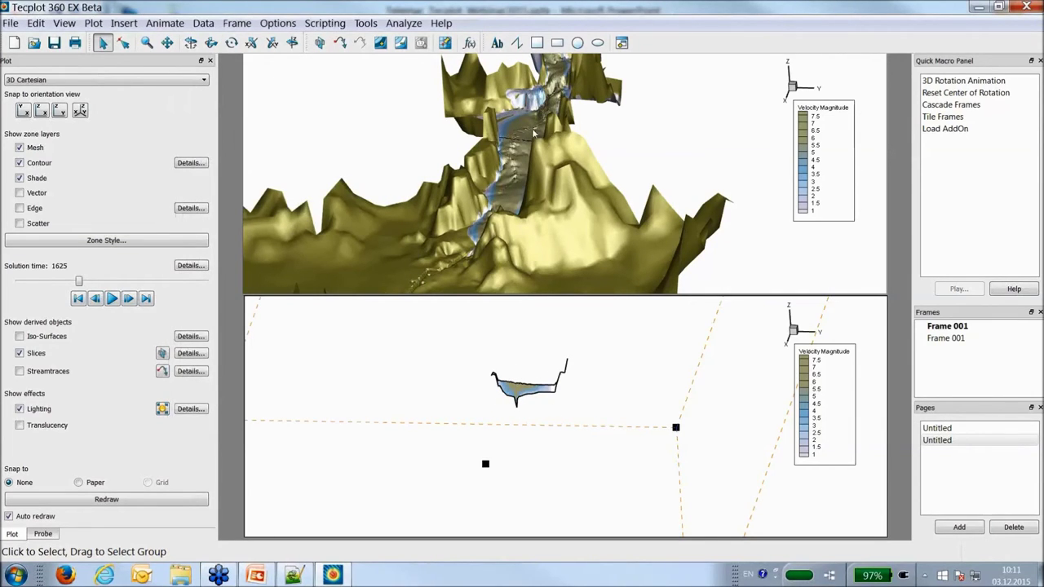
pyautogui.click(514, 175)
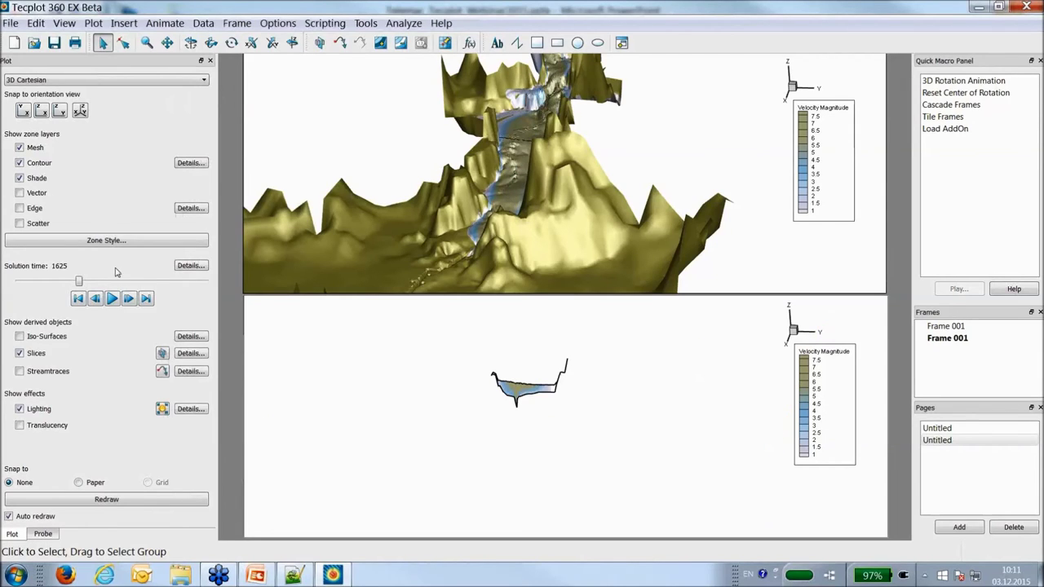
# Move the river slice in the upper view, and animate slice group 1 on screen with 50 steps
pyautogui.press('r')
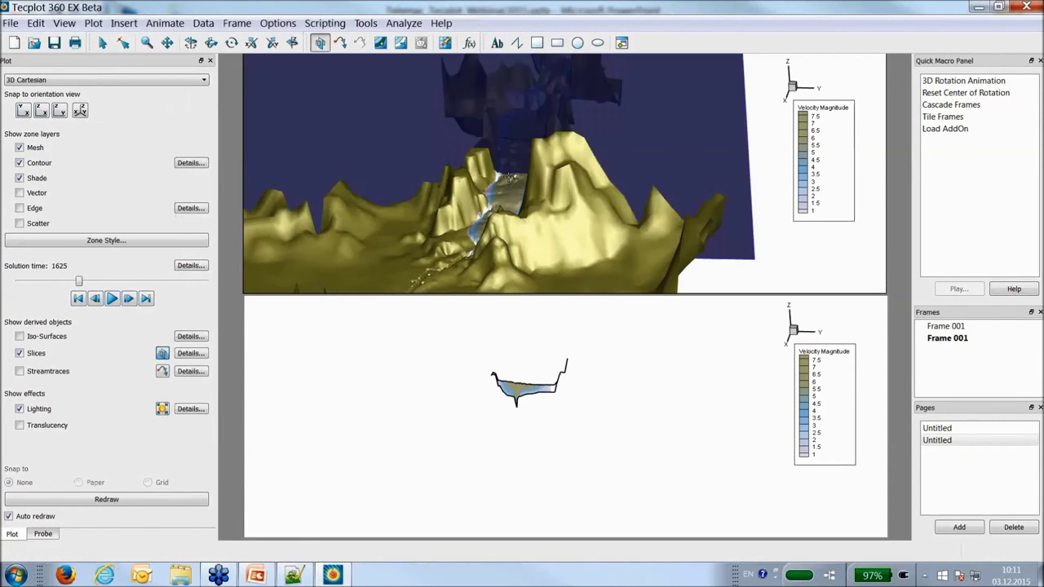
pyautogui.moveTo(493, 210)
pyautogui.mouseDown()
pyautogui.moveTo(516, 245)
pyautogui.moveTo(500, 155)
pyautogui.moveTo(497, 196)
pyautogui.mouseUp()
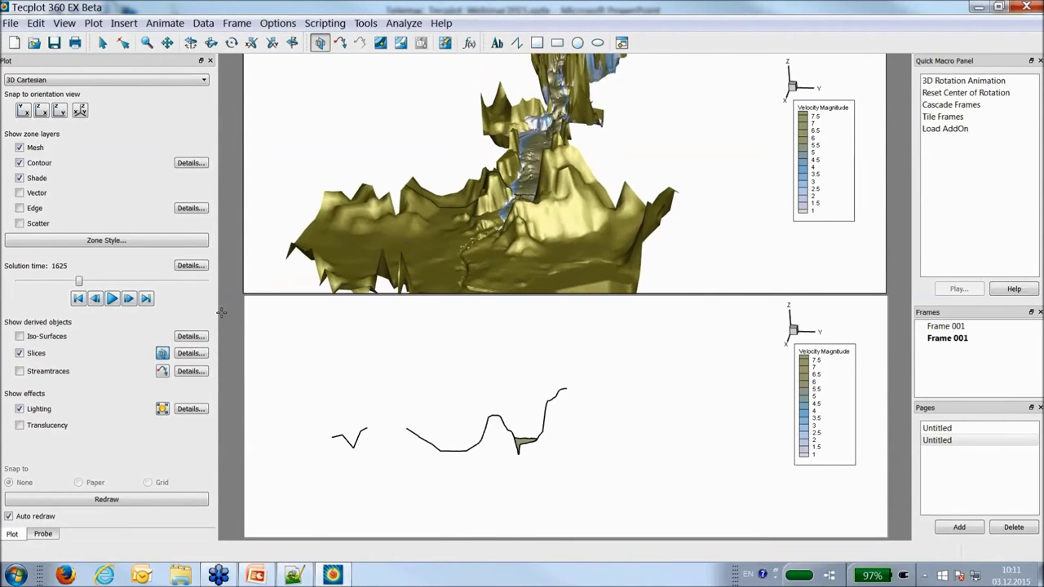
pyautogui.click(190, 353)
pyautogui.click(353, 123)
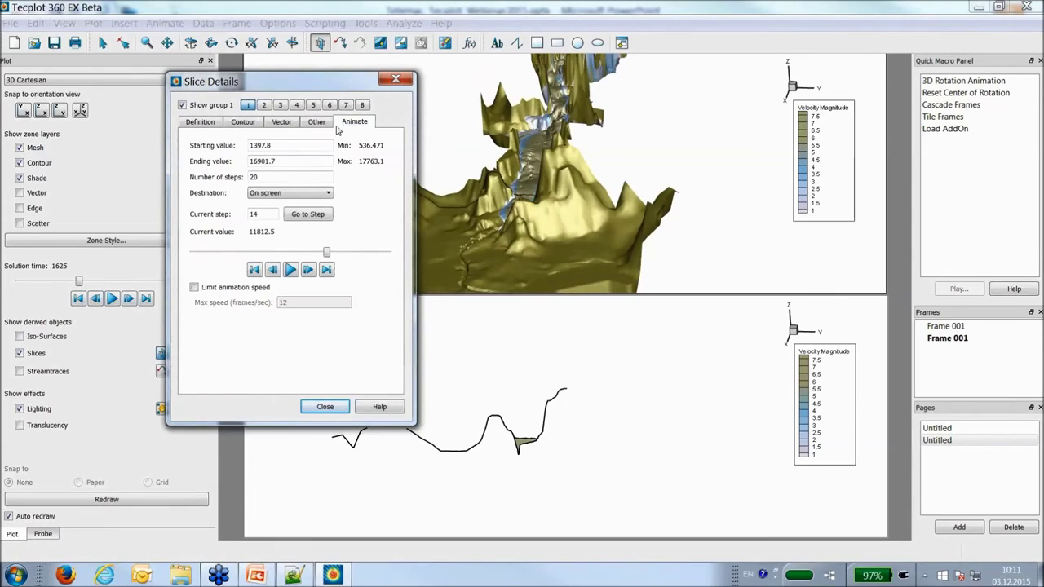
pyautogui.moveTo(297, 82); pyautogui.dragTo(195, 71)
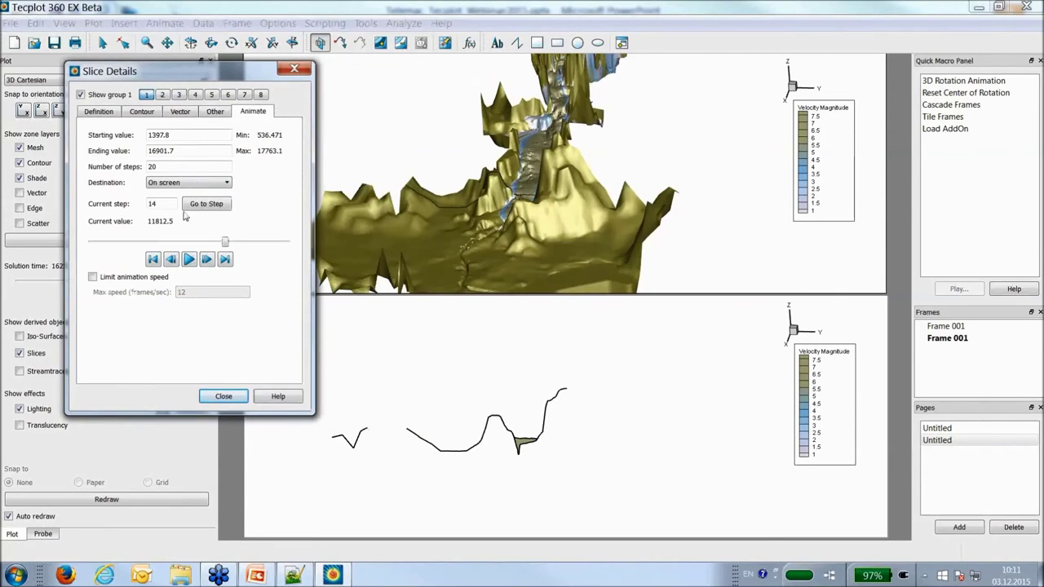
pyautogui.click(152, 166)
pyautogui.write('5')
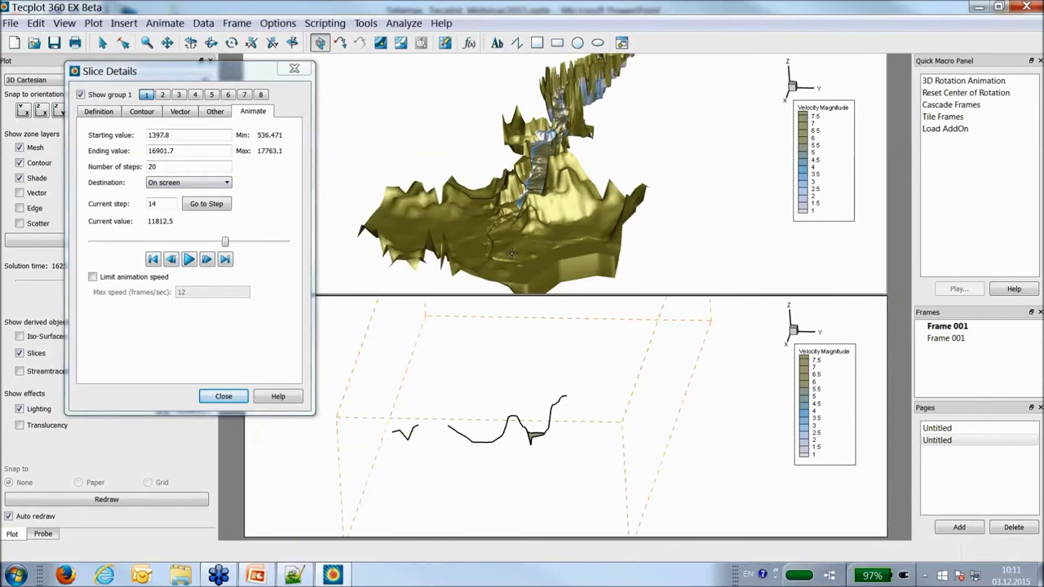
pyautogui.click(189, 259)
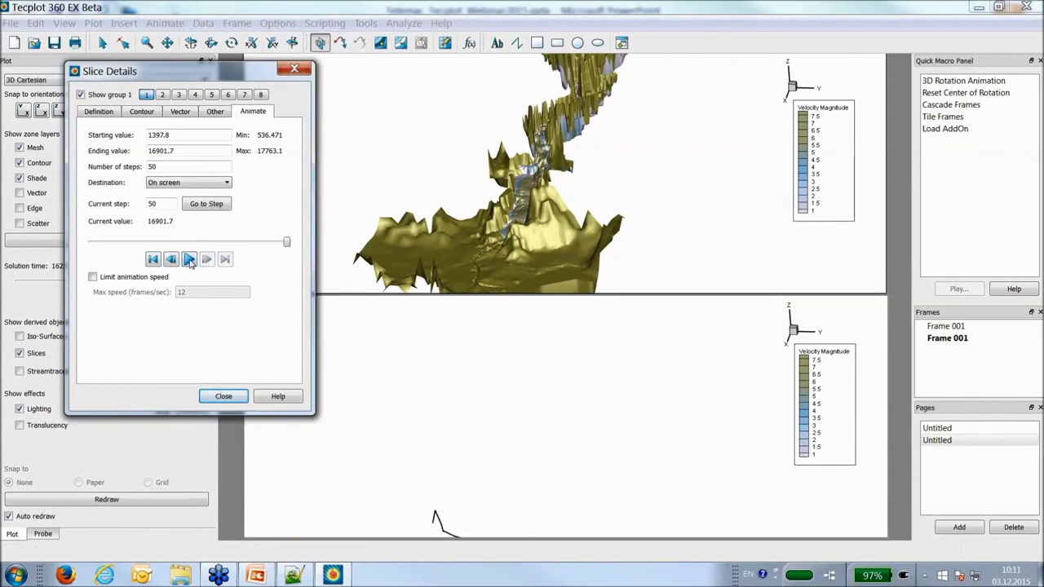
pyautogui.click(189, 260)
# Show start and end slices with 5 intermediate slices for slice group 1 in the lower frame
pyautogui.click(425, 370)
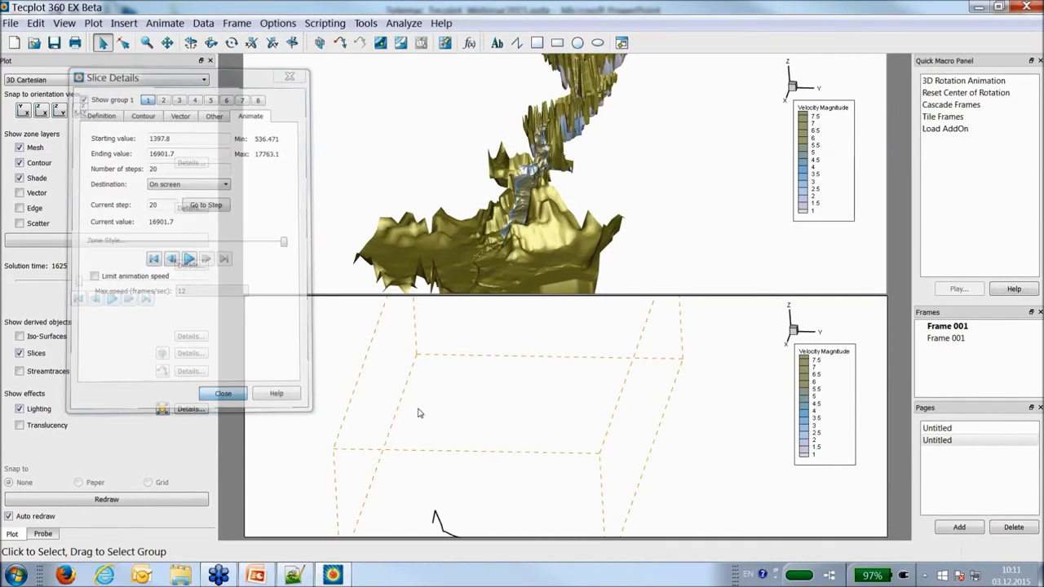
pyautogui.moveTo(454, 380); pyautogui.dragTo(454, 370, button='middle')
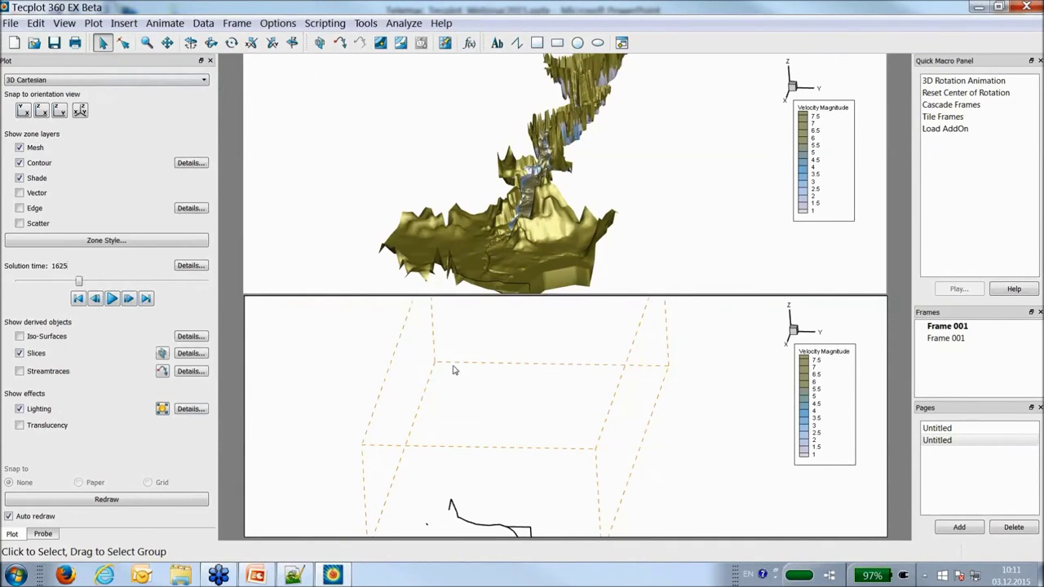
pyautogui.click(191, 353)
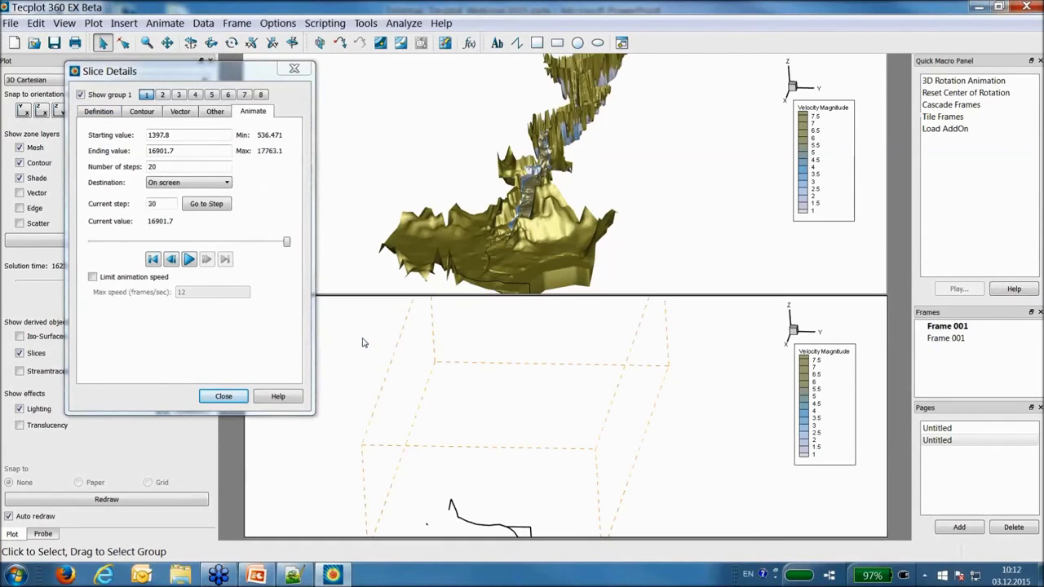
pyautogui.click(98, 113)
pyautogui.click(90, 186)
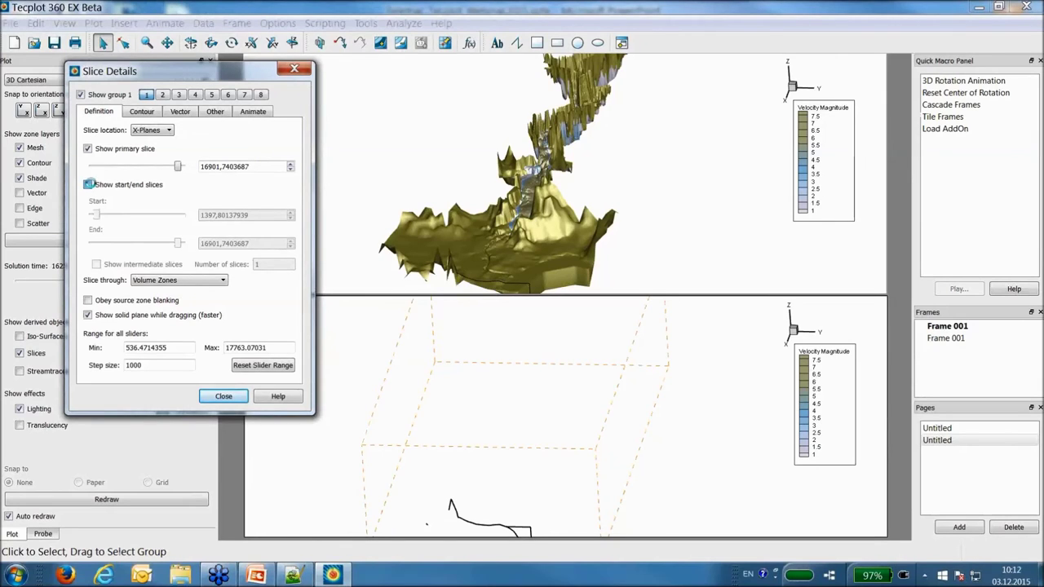
pyautogui.click(96, 264)
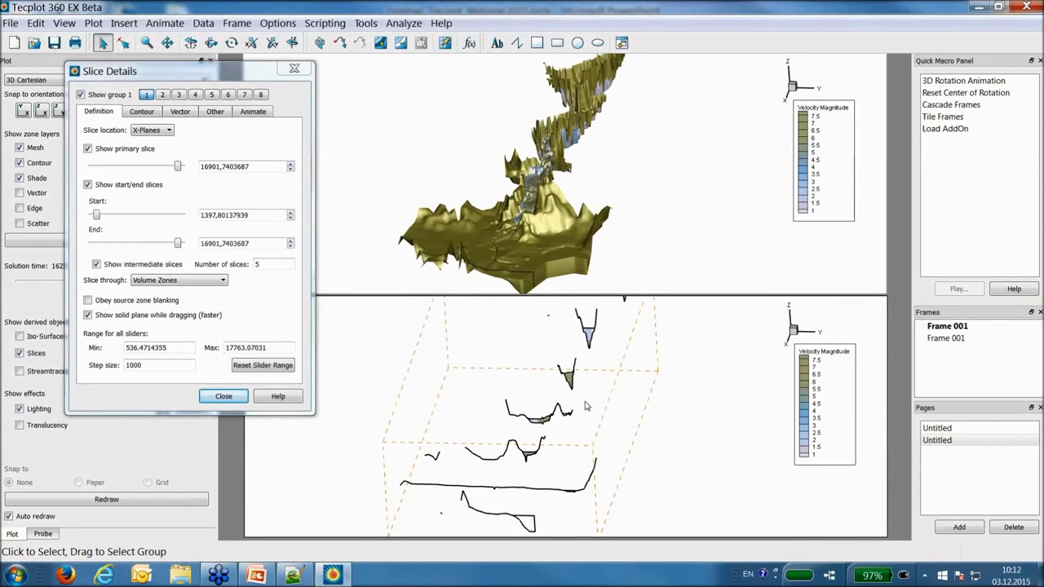
pyautogui.moveTo(585, 406); pyautogui.dragTo(581, 350, button='middle')
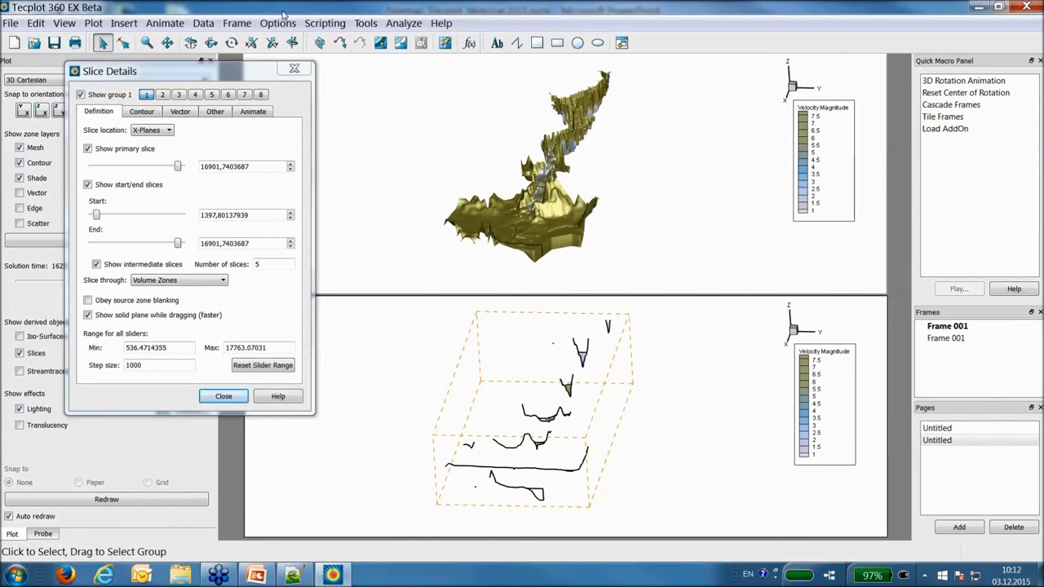
pyautogui.click(294, 69)
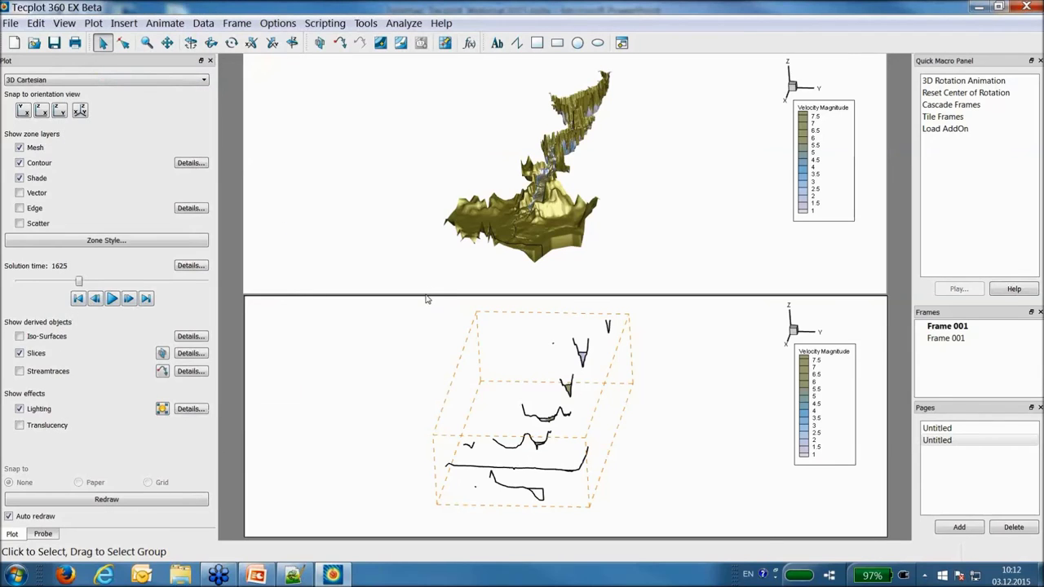
# Copy the upper terrain frame and paste it onto a new page
pyautogui.click(425, 296)
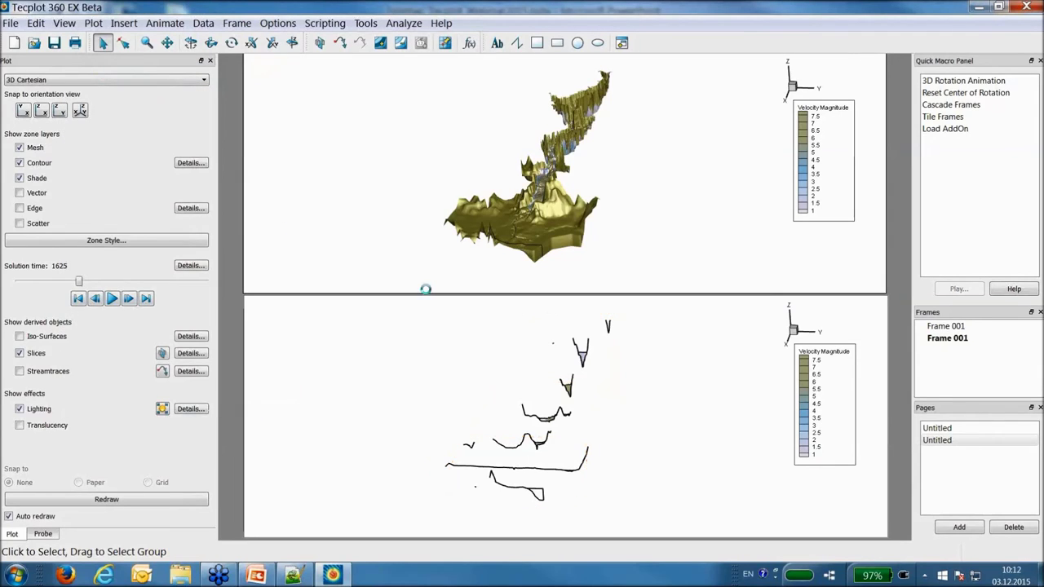
pyautogui.click(245, 236)
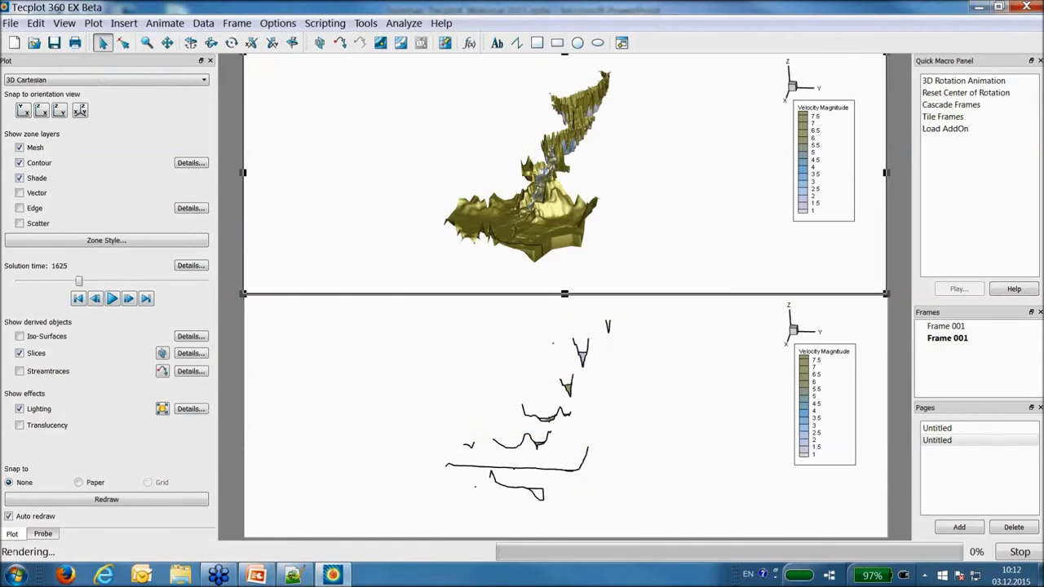
pyautogui.click(959, 528)
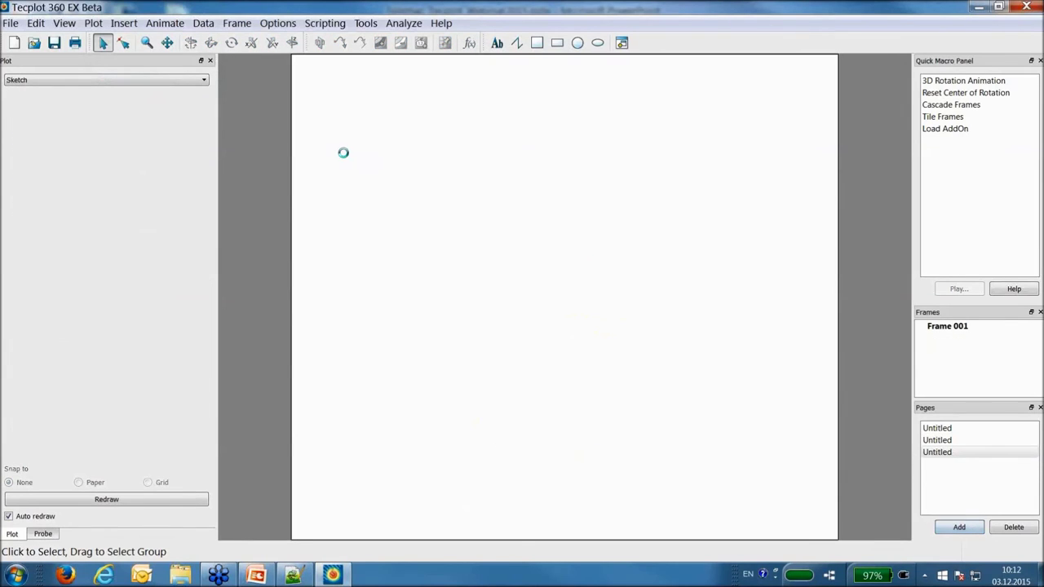
# Delete the new page's empty frame and enlarge the terrain frame to fill the page
pyautogui.click(290, 311)
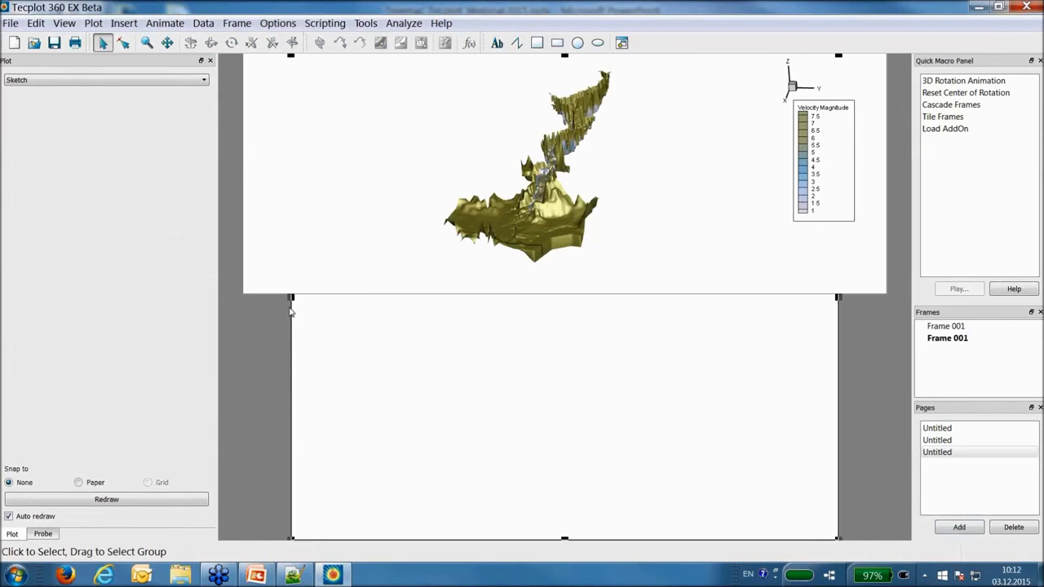
pyautogui.press('Delete')
pyautogui.click(578, 312)
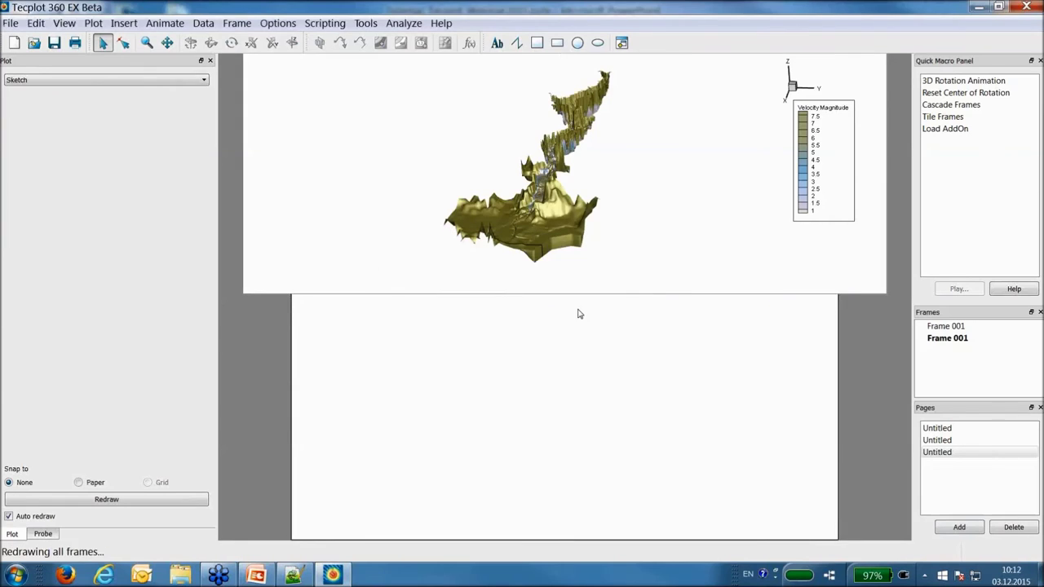
pyautogui.moveTo(573, 291); pyautogui.dragTo(563, 340)
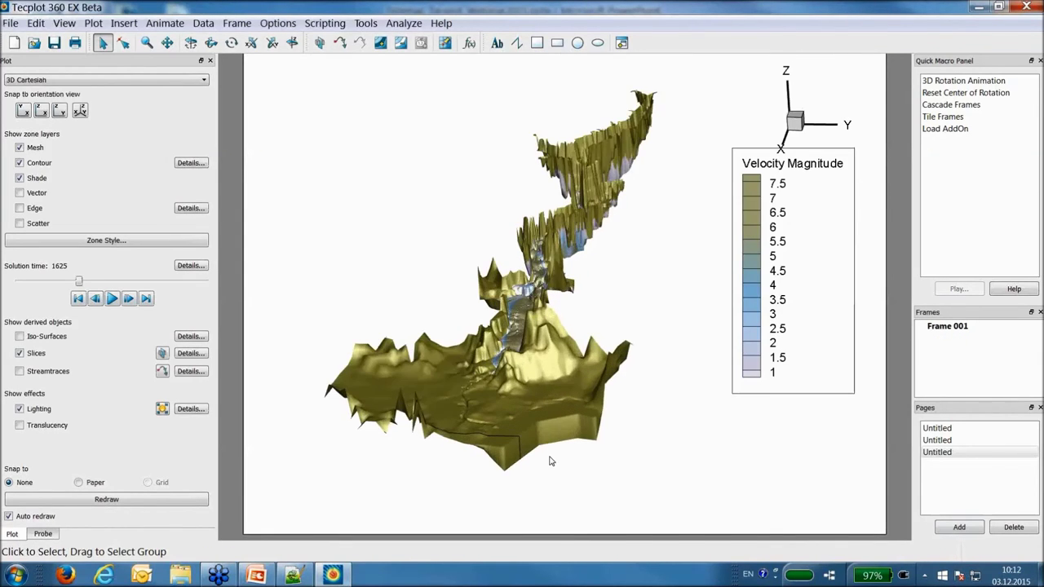
# Place the slice across the upstream end of the river channel in the middle of the terrain
pyautogui.scroll(2, 543, 343)
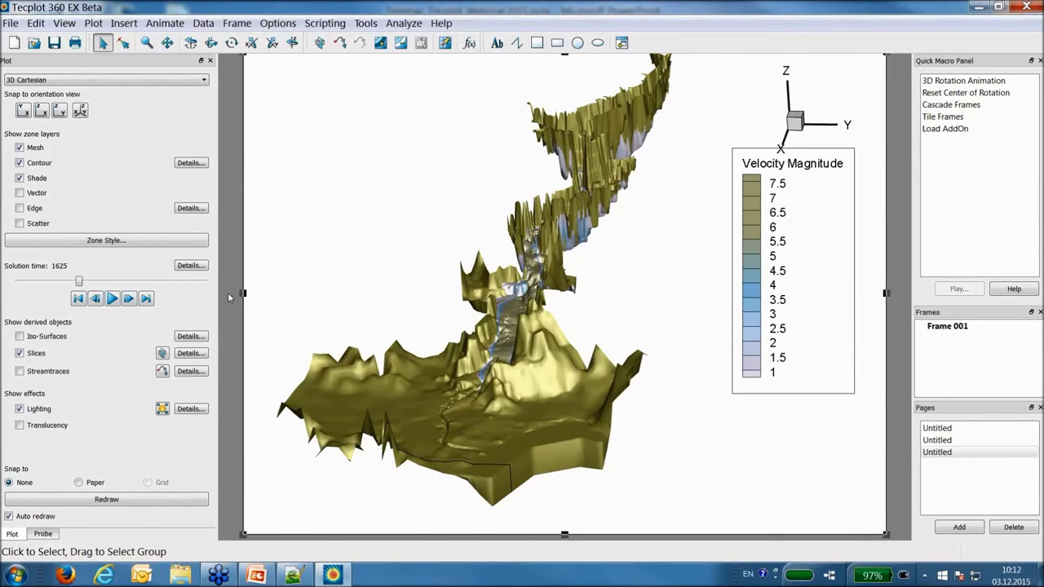
pyautogui.click(162, 353)
pyautogui.click(496, 309)
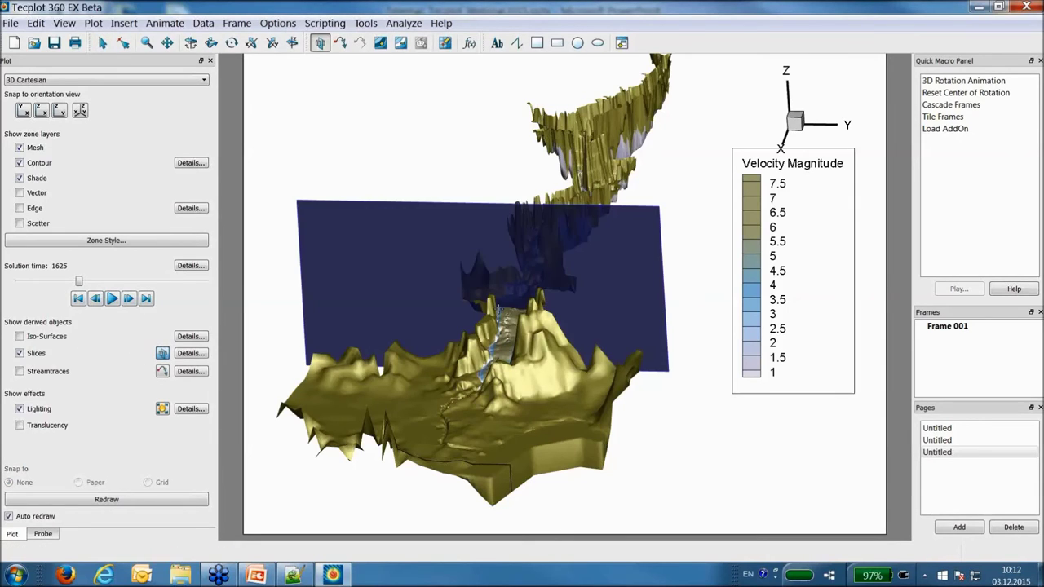
pyautogui.moveTo(497, 308); pyautogui.dragTo(510, 320)
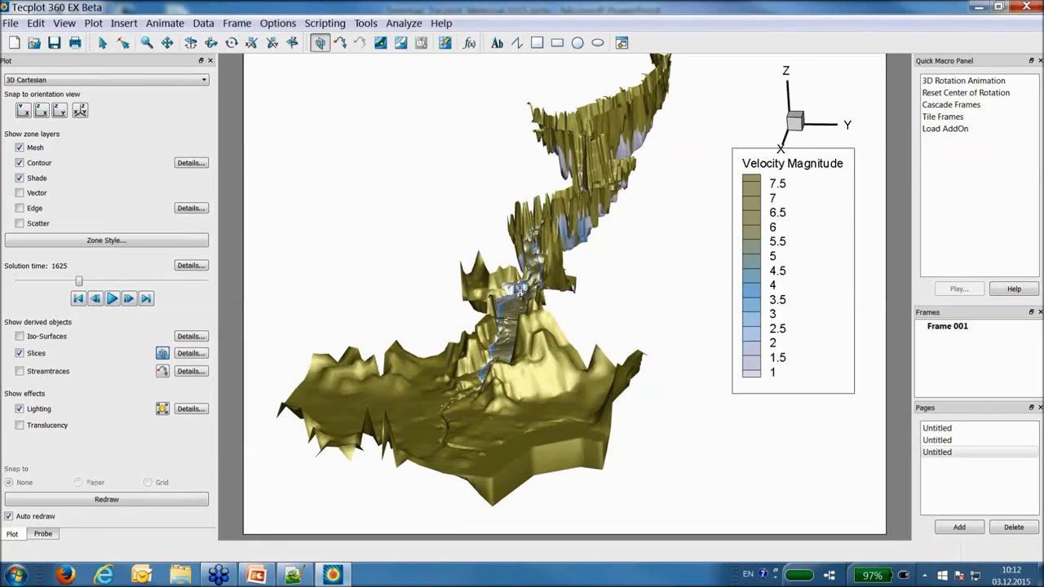
pyautogui.press('Escape')
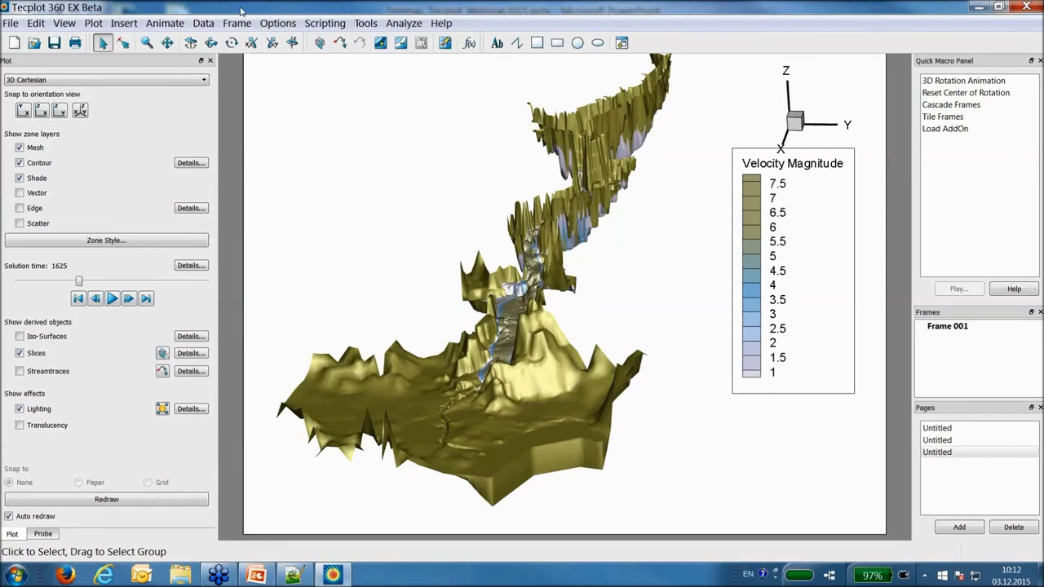
# Extract the river slice over time and check the zones in the zone style list
pyautogui.click(201, 23)
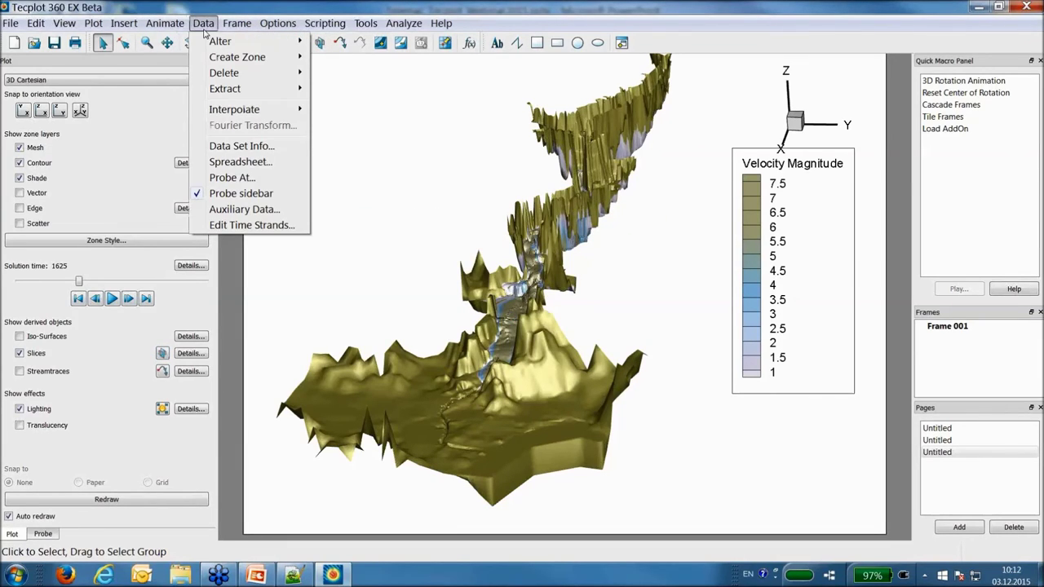
pyautogui.moveTo(234, 89)
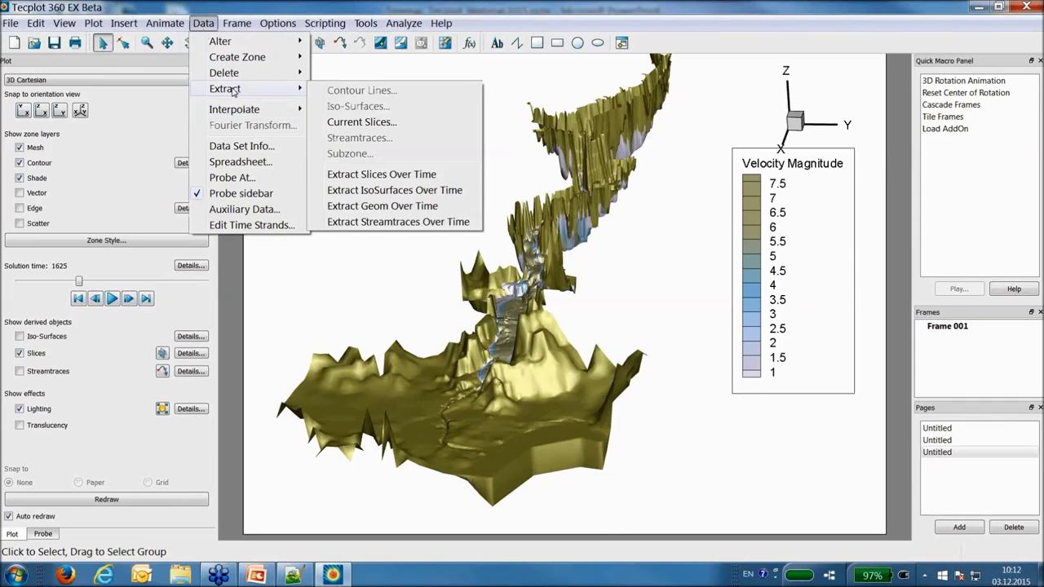
pyautogui.click(393, 178)
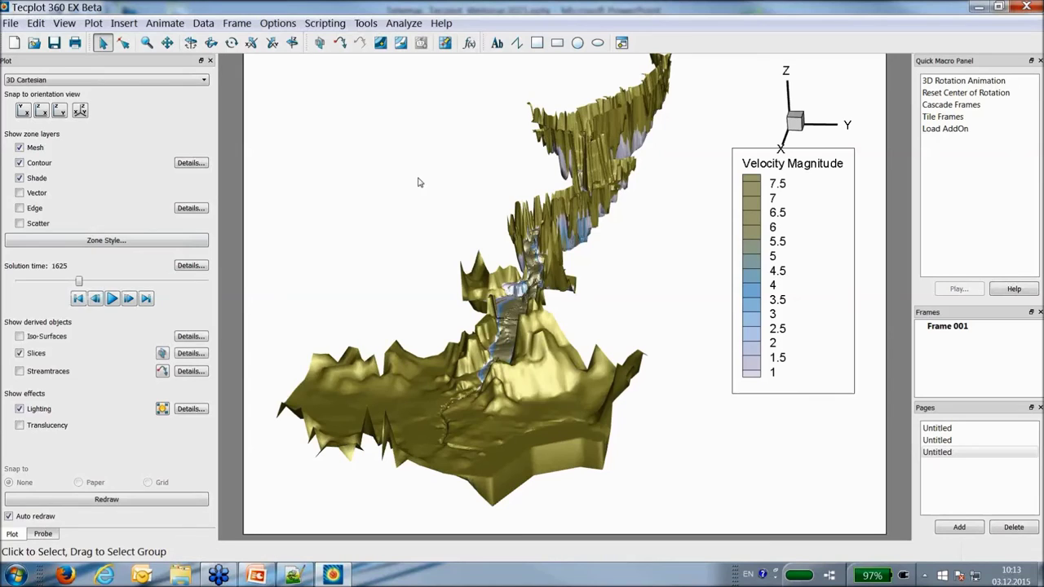
pyautogui.click(178, 243)
pyautogui.click(143, 218)
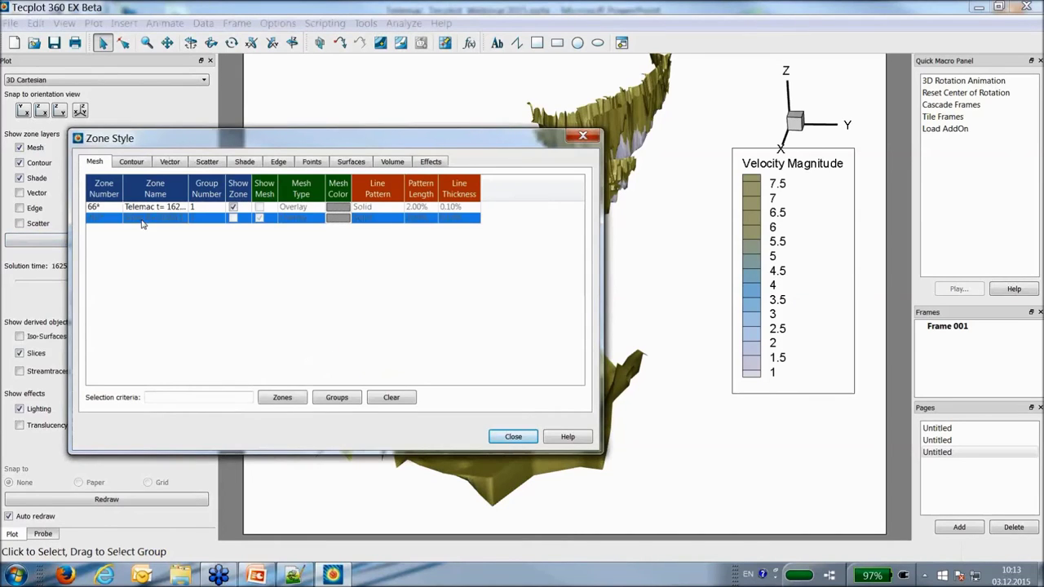
pyautogui.click(582, 136)
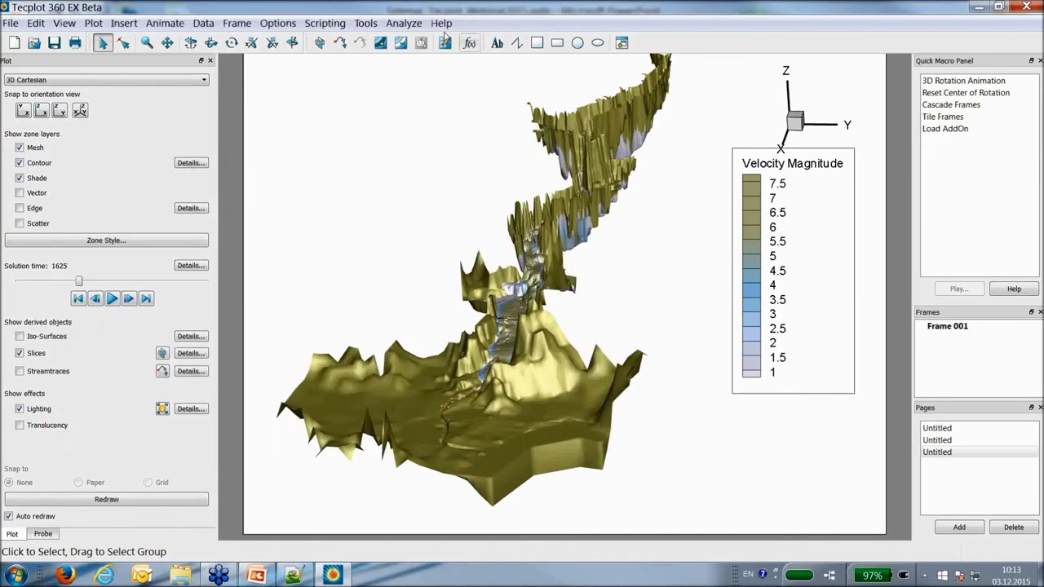
# Define the fluid as incompressible with a density of 1000
pyautogui.click(404, 24)
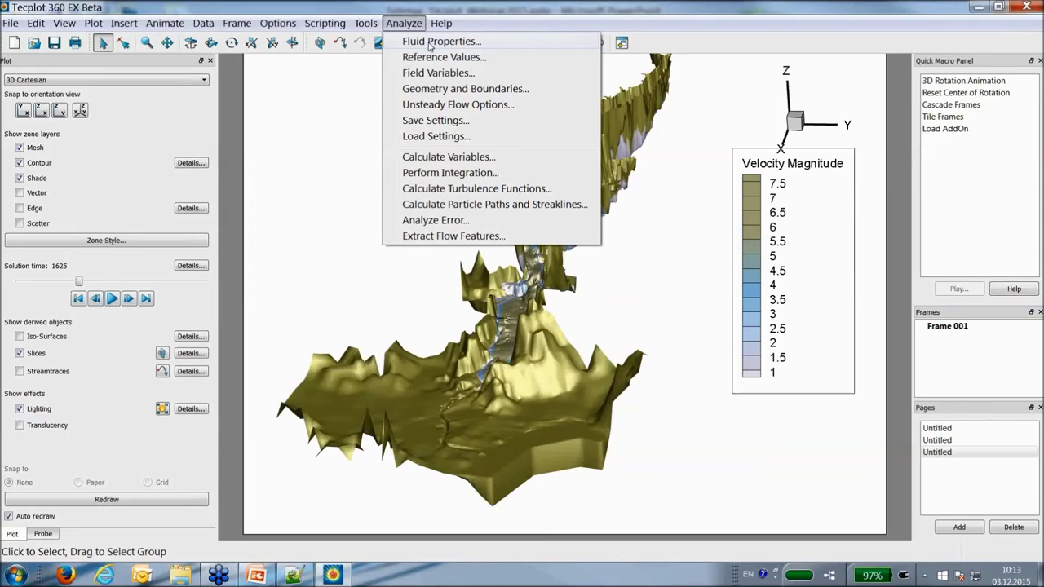
pyautogui.click(430, 44)
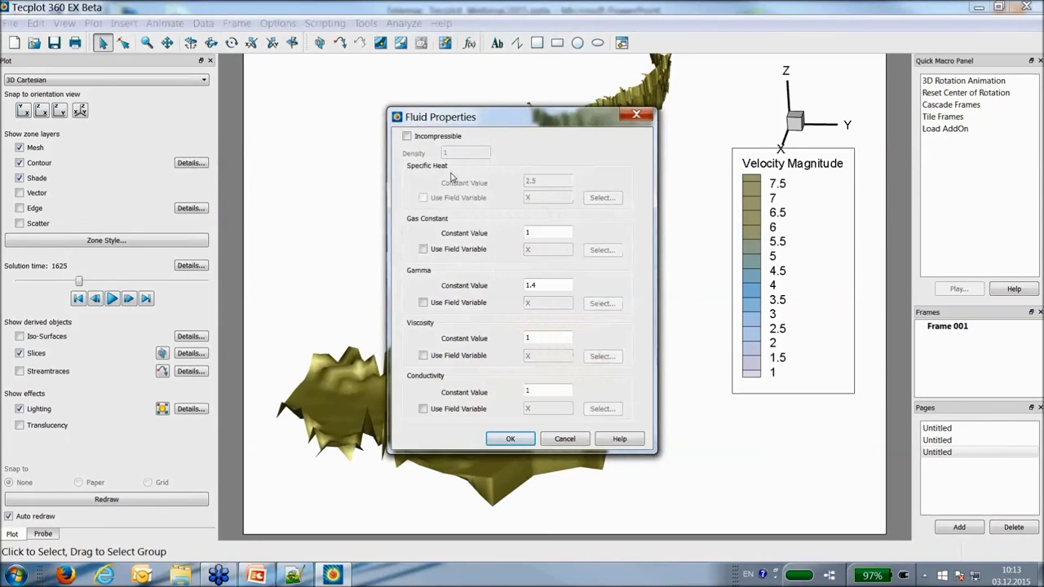
pyautogui.click(406, 137)
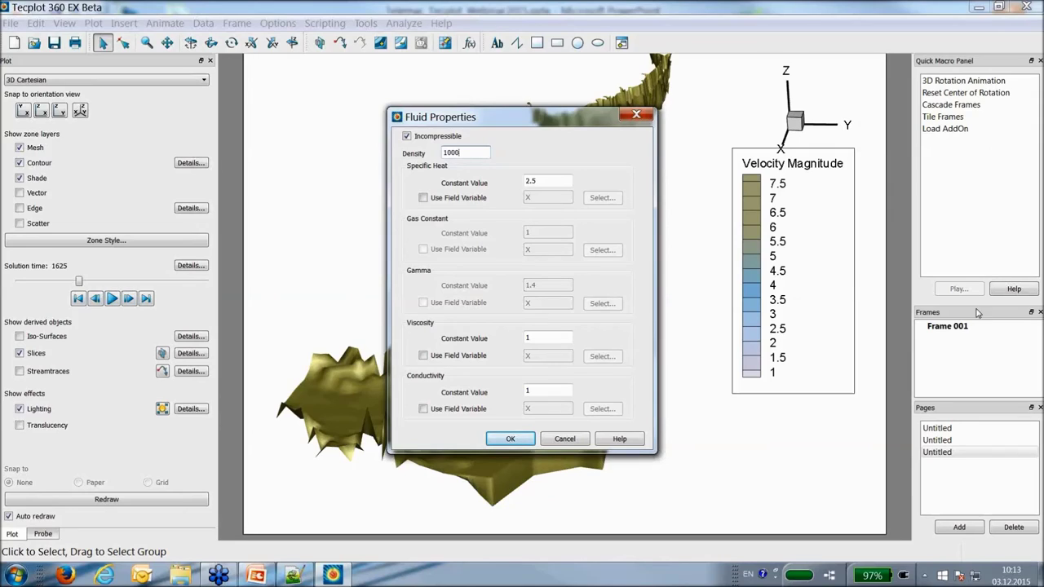
pyautogui.click(510, 439)
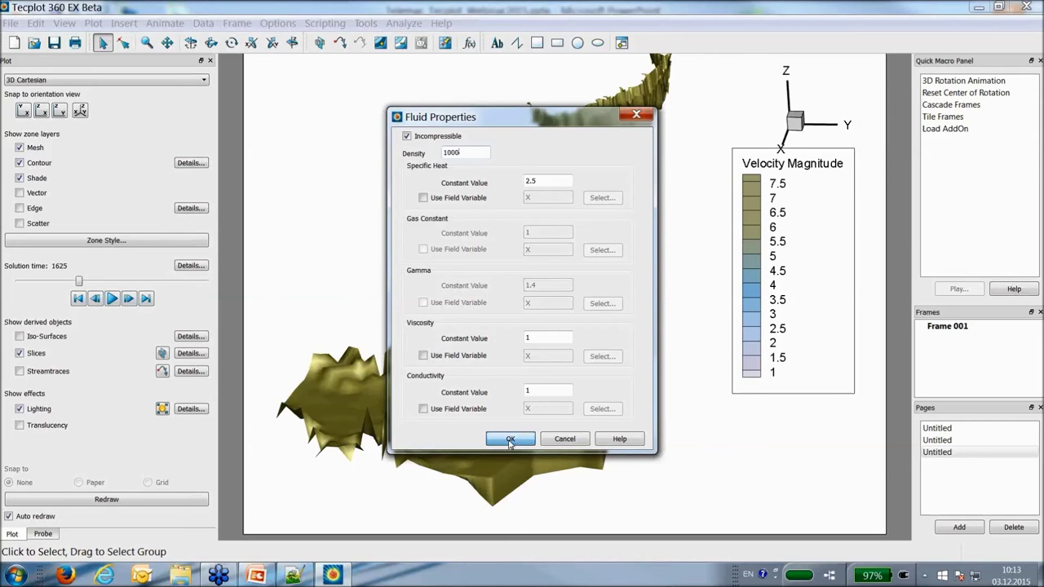
pyautogui.click(509, 439)
# Set up a Mass Flow Rate integration by time strands, with the extracted slice's strand 203 as the domain
pyautogui.click(403, 24)
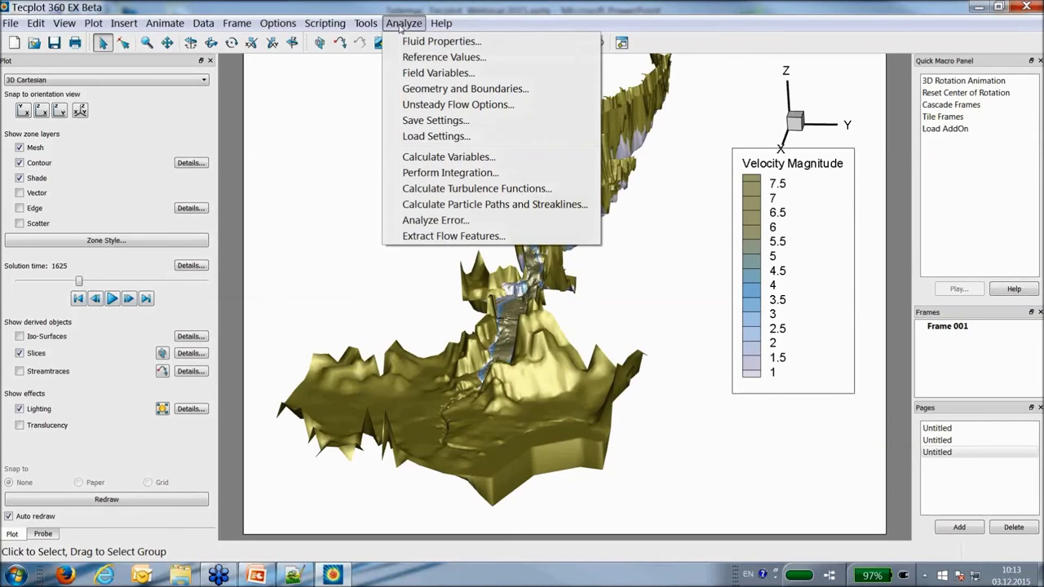
pyautogui.click(422, 173)
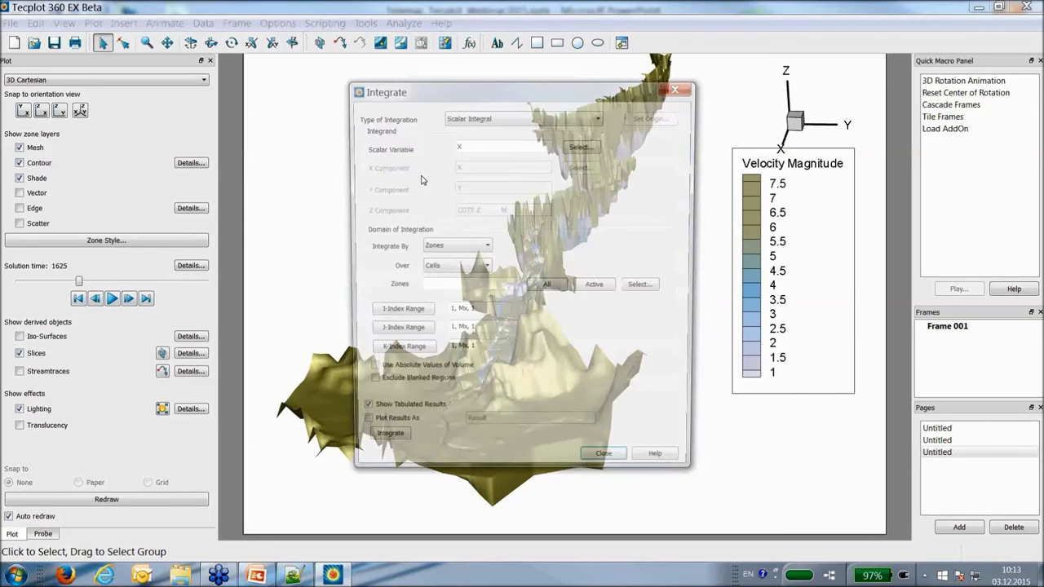
pyautogui.click(496, 118)
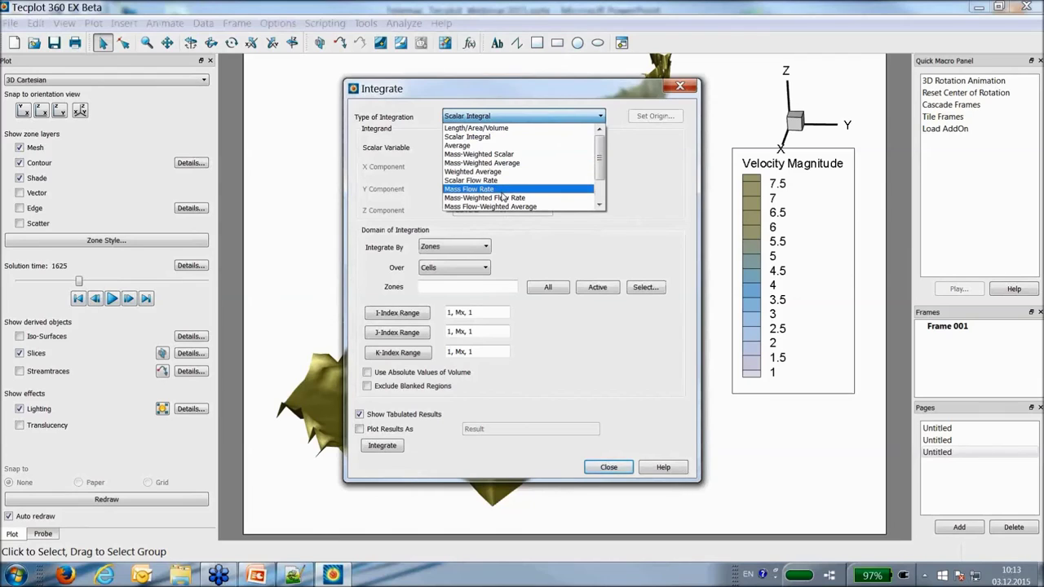
pyautogui.click(473, 188)
pyautogui.click(465, 246)
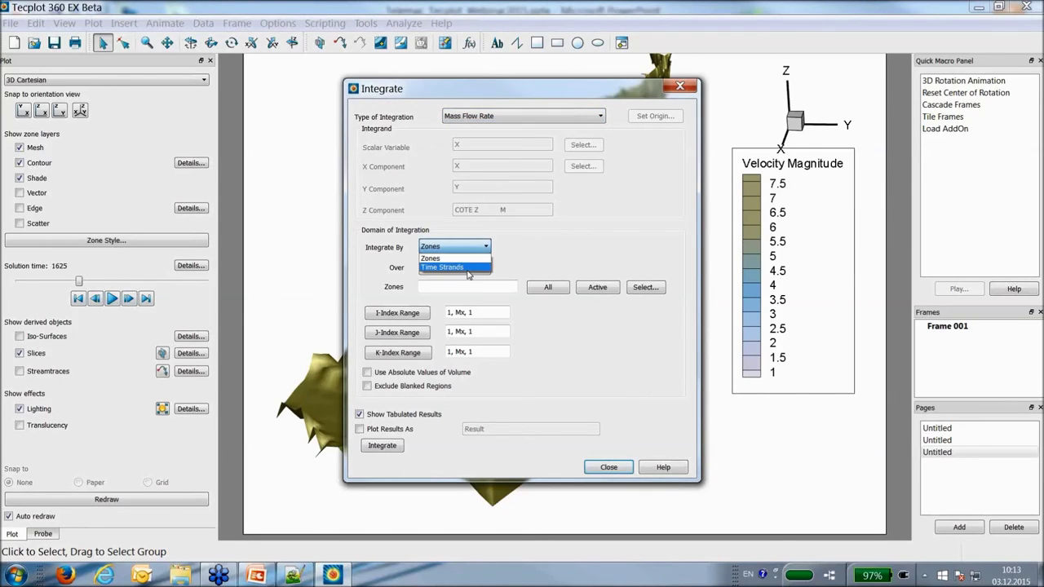
pyautogui.click(468, 267)
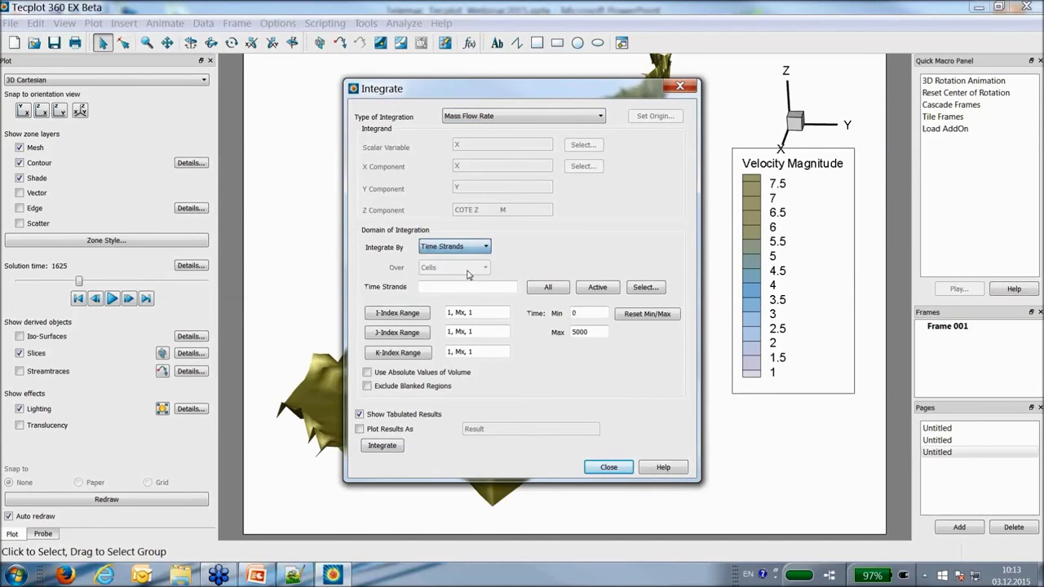
pyautogui.click(652, 288)
pyautogui.click(495, 207)
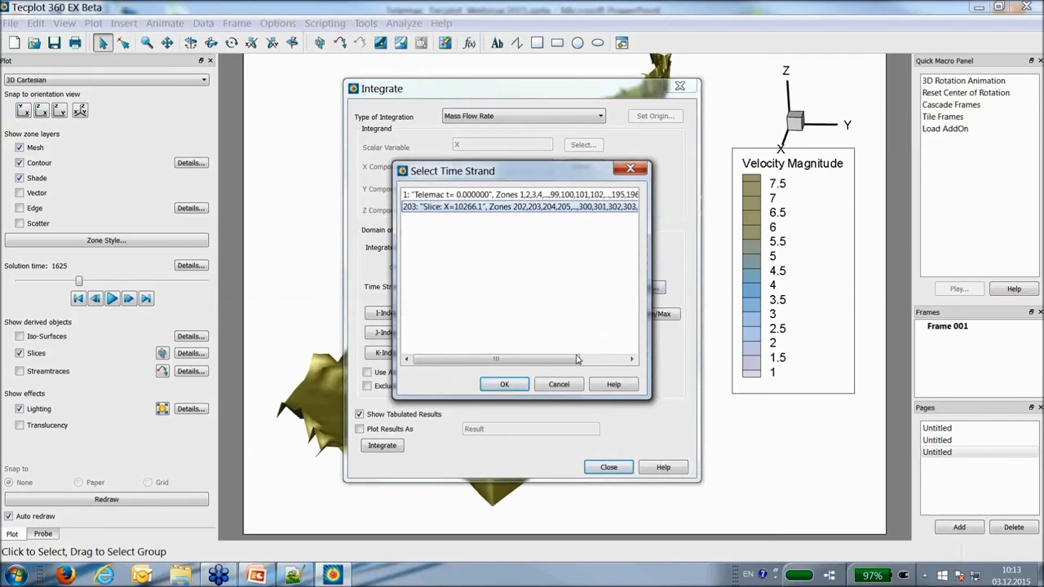
pyautogui.click(511, 388)
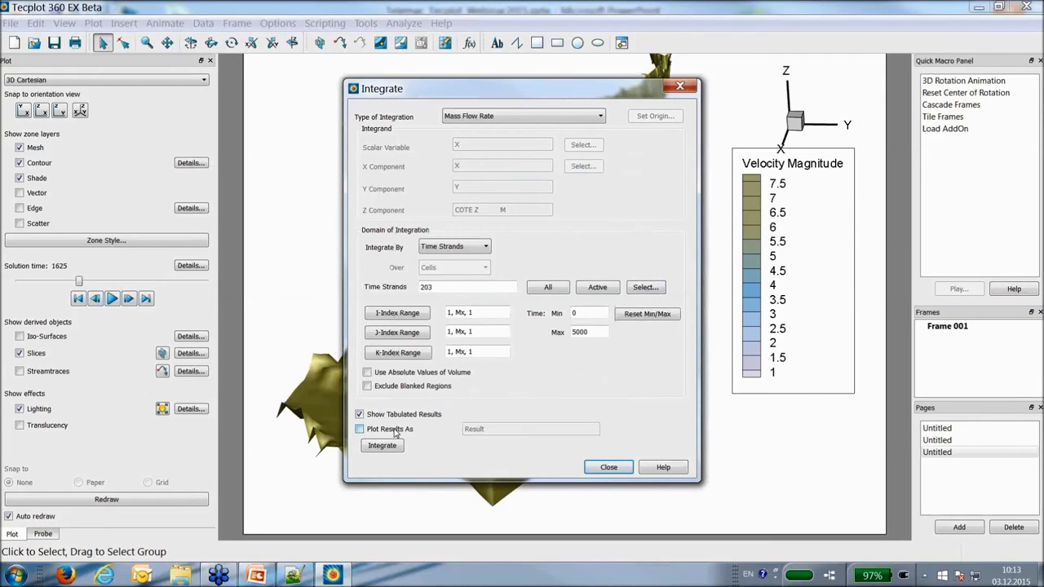
# Enable plotting of the integration results under the name MFR and run the integration
pyautogui.click(359, 429)
pyautogui.doubleClick(472, 429)
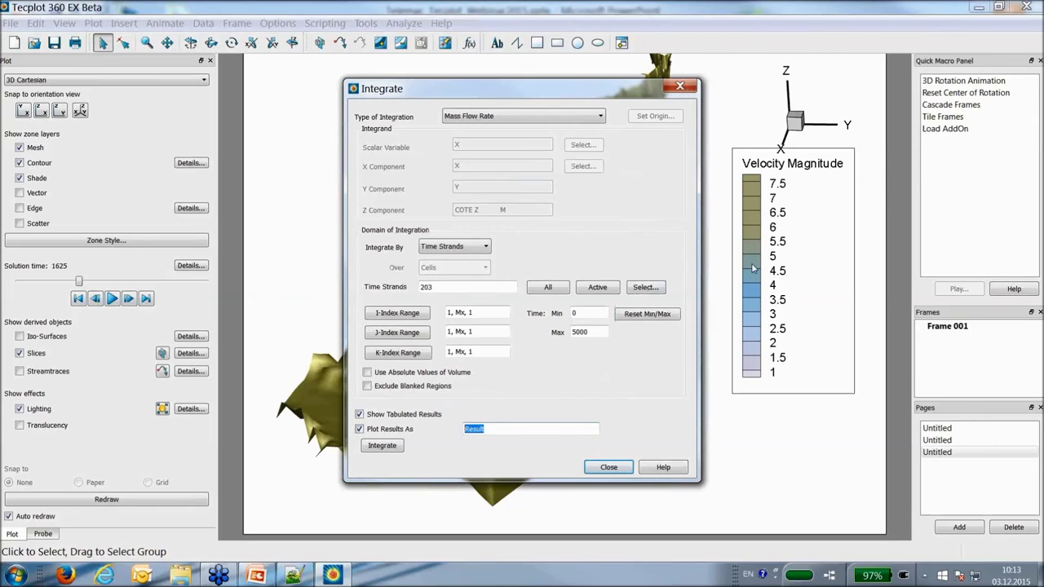
pyautogui.write('MFR')
pyautogui.click(390, 447)
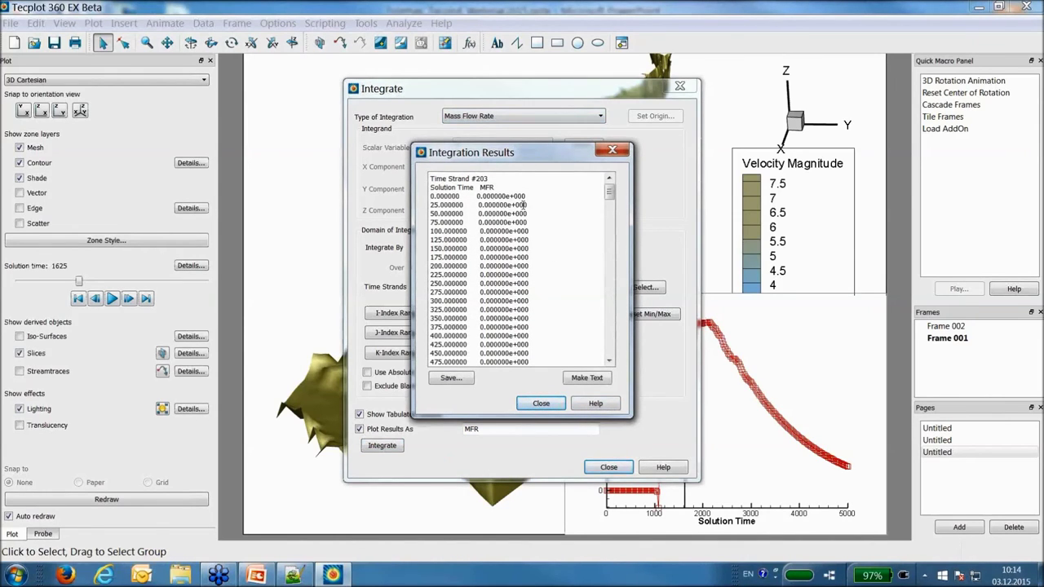
# Read through the tabulated mass flow rates over time, then close the results and the integration settings
pyautogui.scroll(-11, 523, 205)
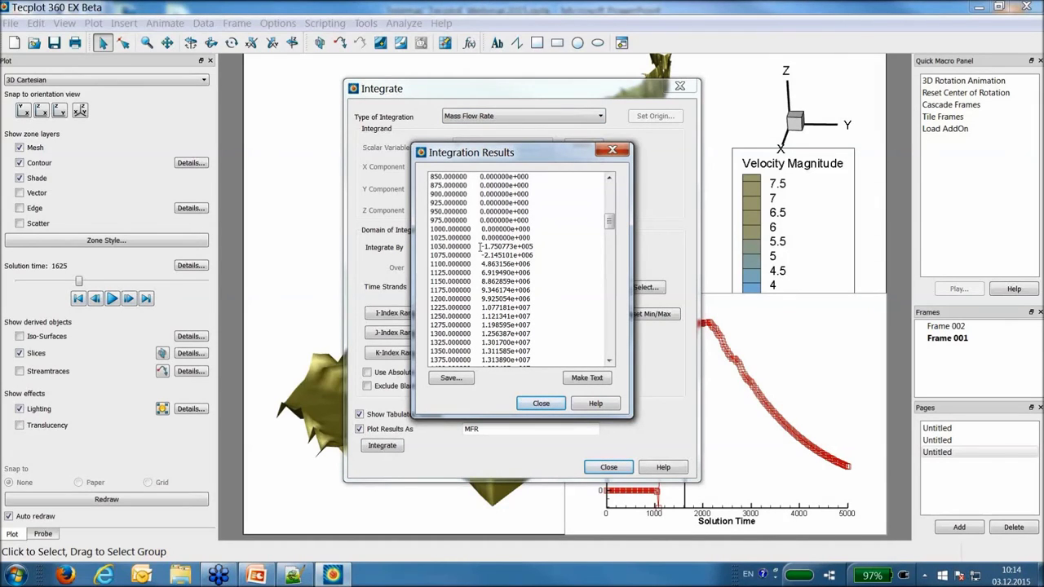
pyautogui.scroll(-18, 481, 247)
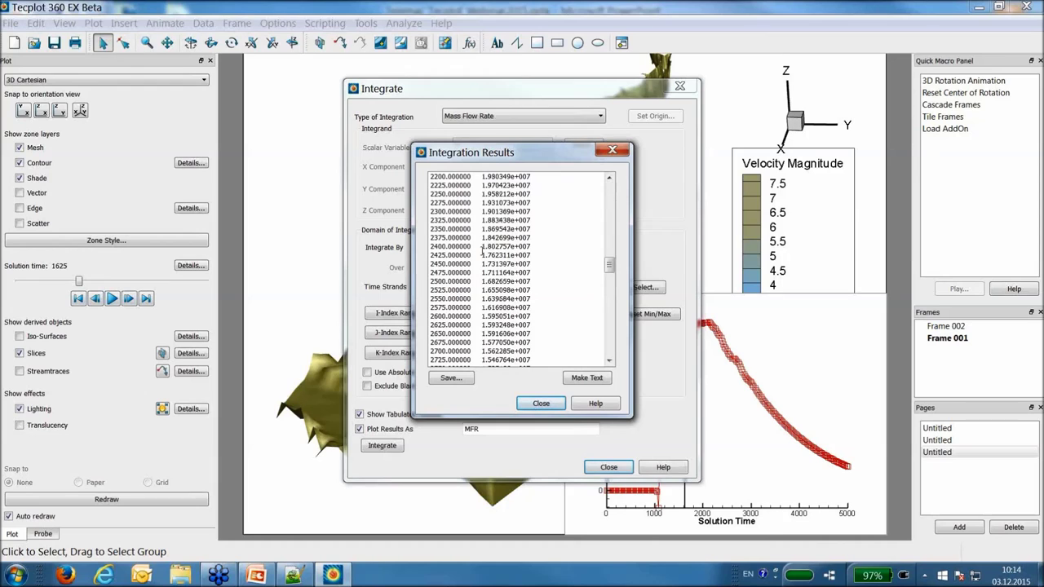
pyautogui.scroll(-20, 481, 251)
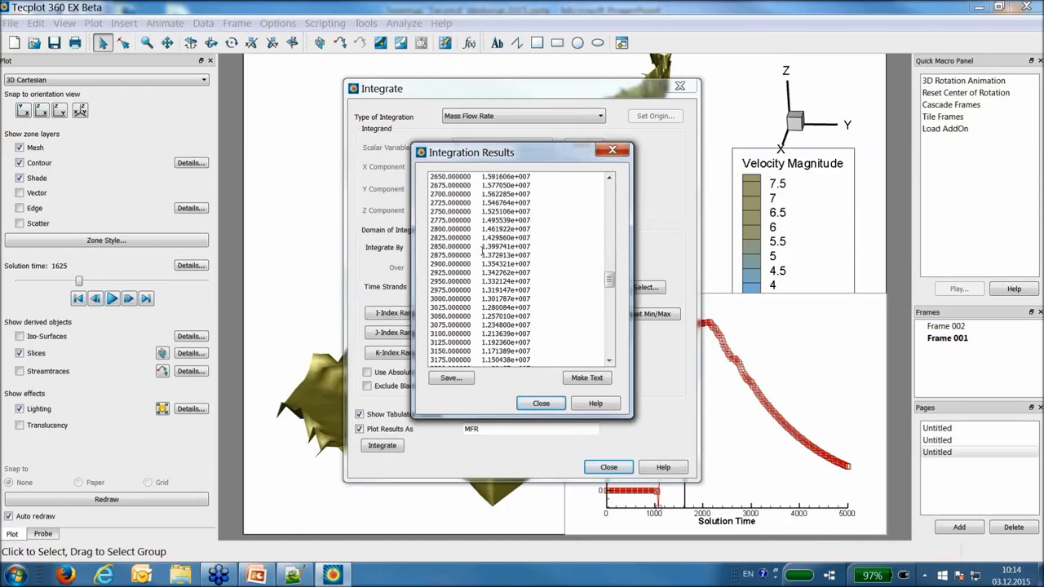
pyautogui.click(612, 151)
pyautogui.click(680, 86)
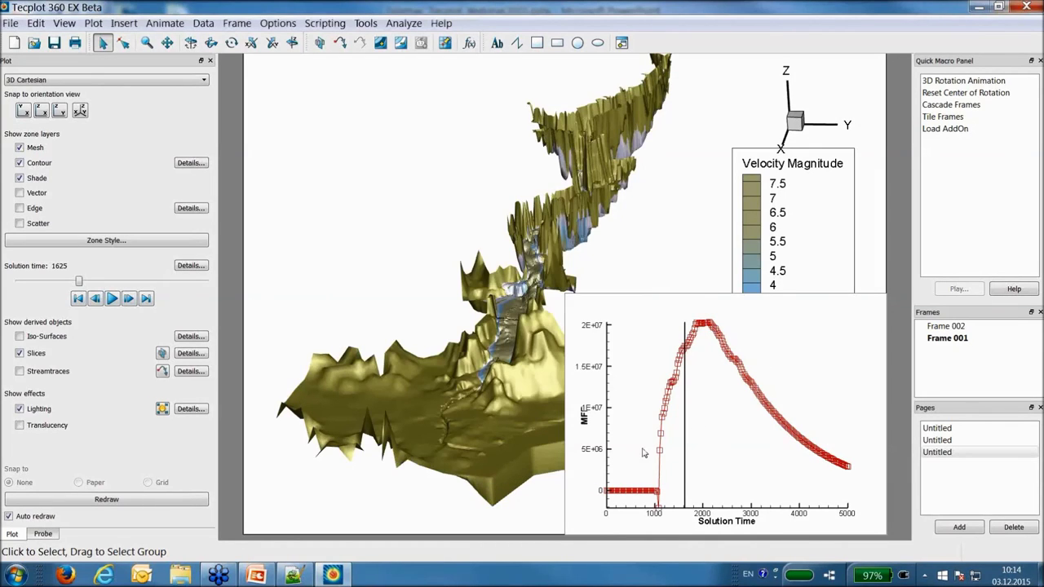
# Hide the symbols in the MFR plot so that it shows only the line
pyautogui.click(650, 412)
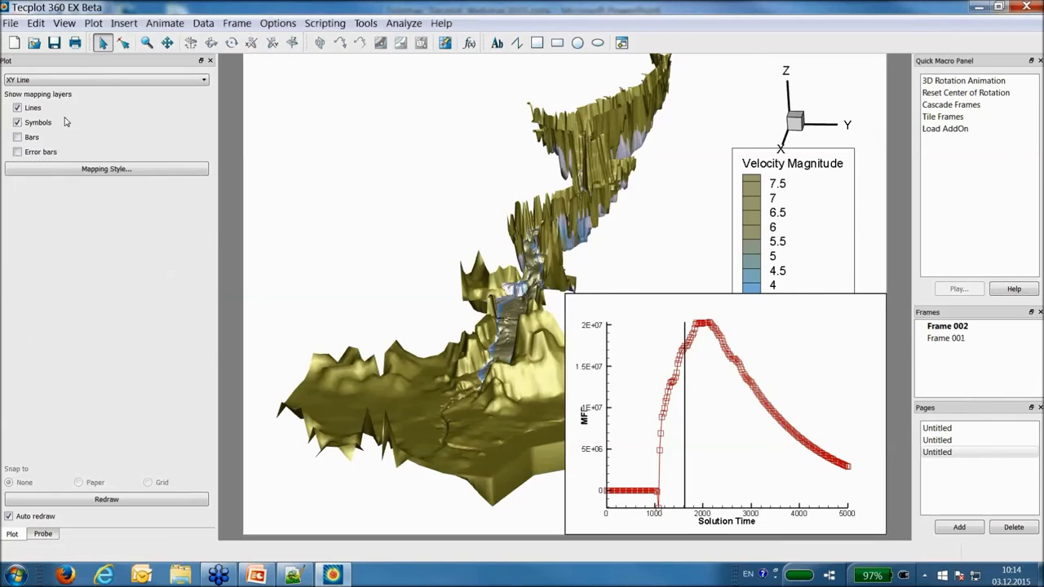
pyautogui.click(18, 122)
# Reposition the terrain beside the MFR plot, then animate it from solution time 900 and stop at 1350
pyautogui.click(431, 260)
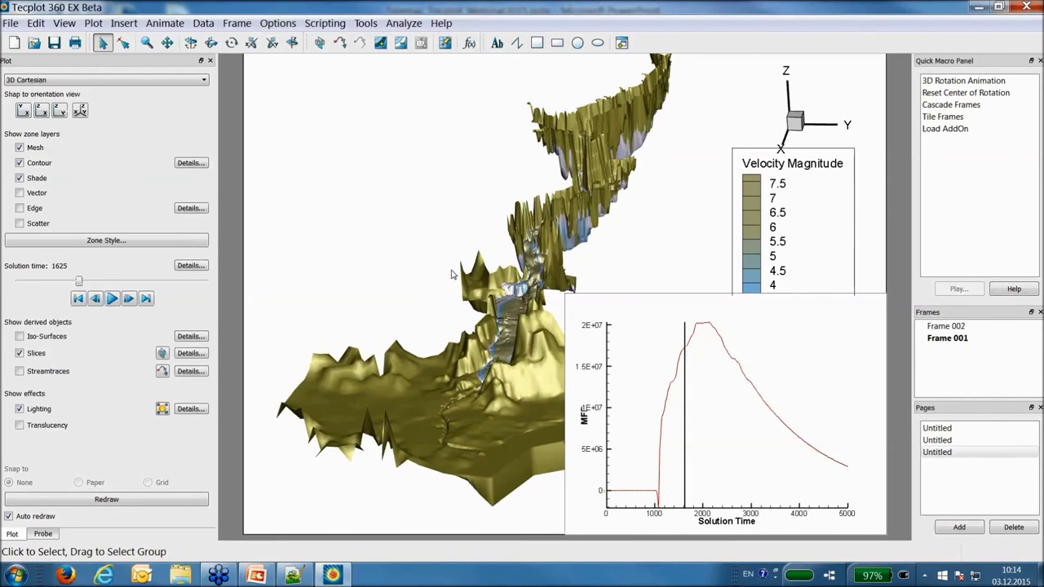
pyautogui.moveTo(451, 275); pyautogui.dragTo(401, 247, button='right')
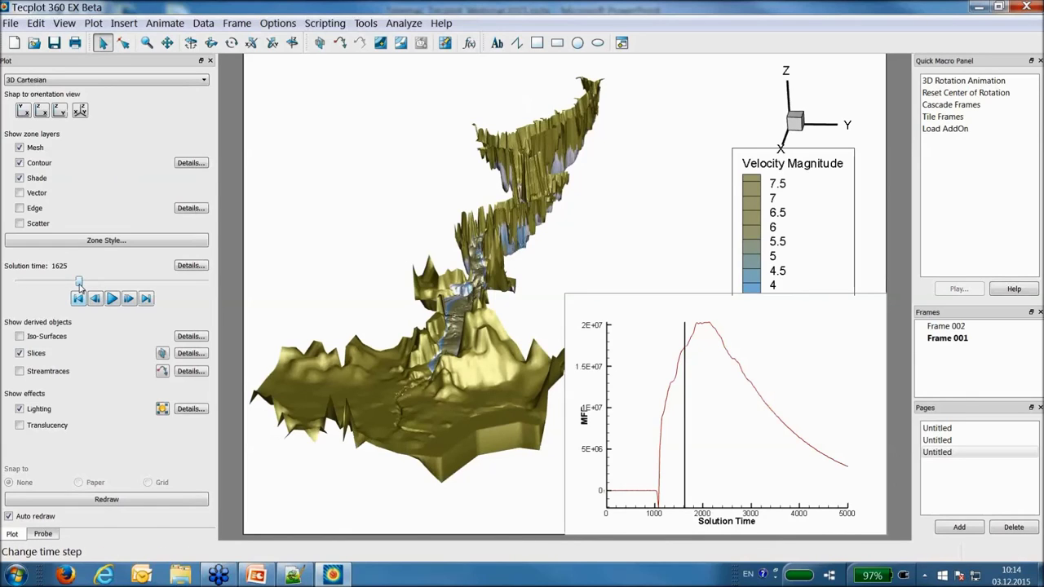
pyautogui.moveTo(79, 283); pyautogui.dragTo(52, 281)
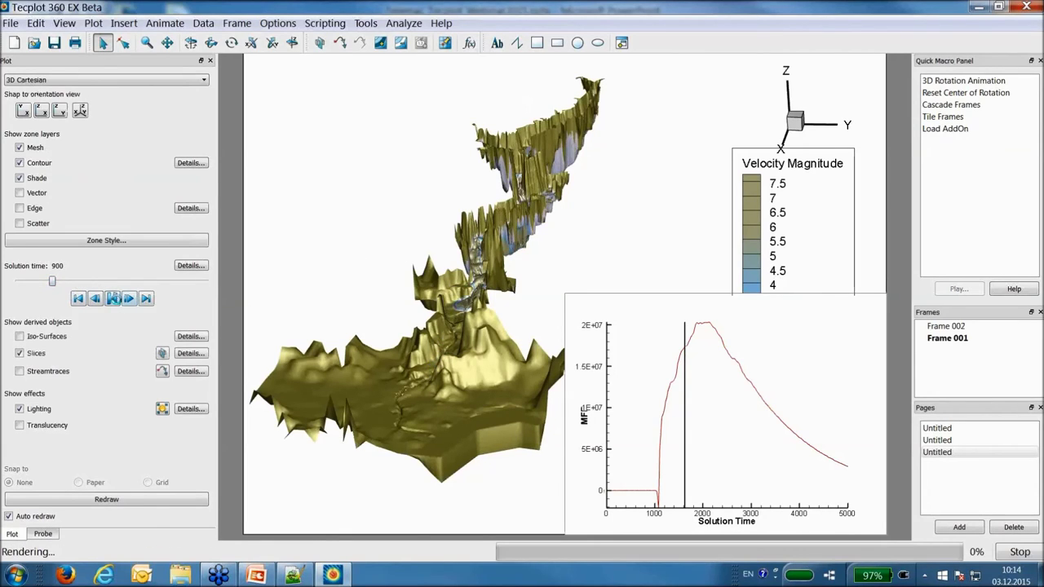
pyautogui.click(113, 298)
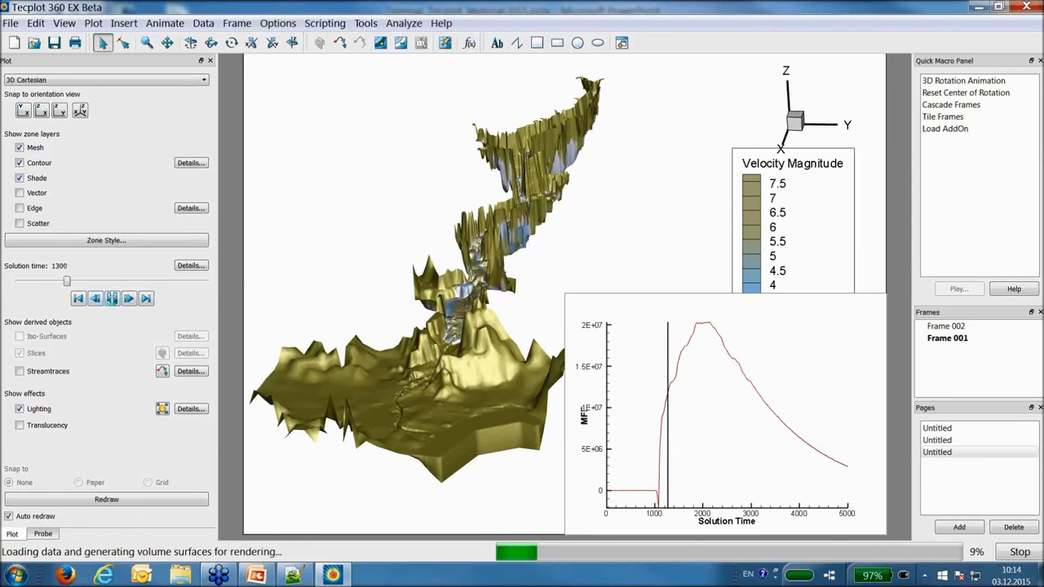
pyautogui.click(112, 299)
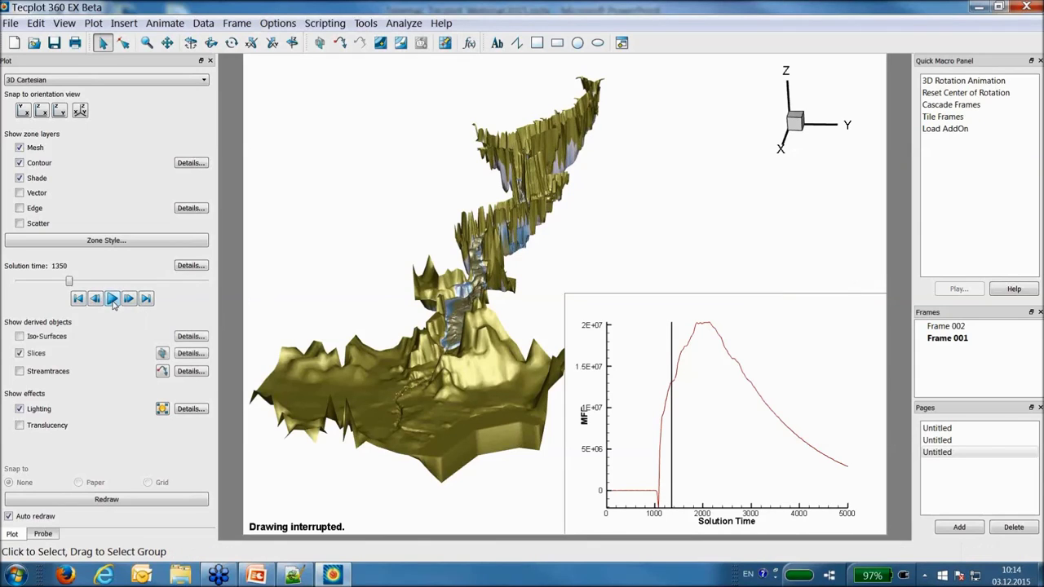
# Switch to the PowerPoint presentation and start the slide show from the Finding Help slide
pyautogui.click(269, 577)
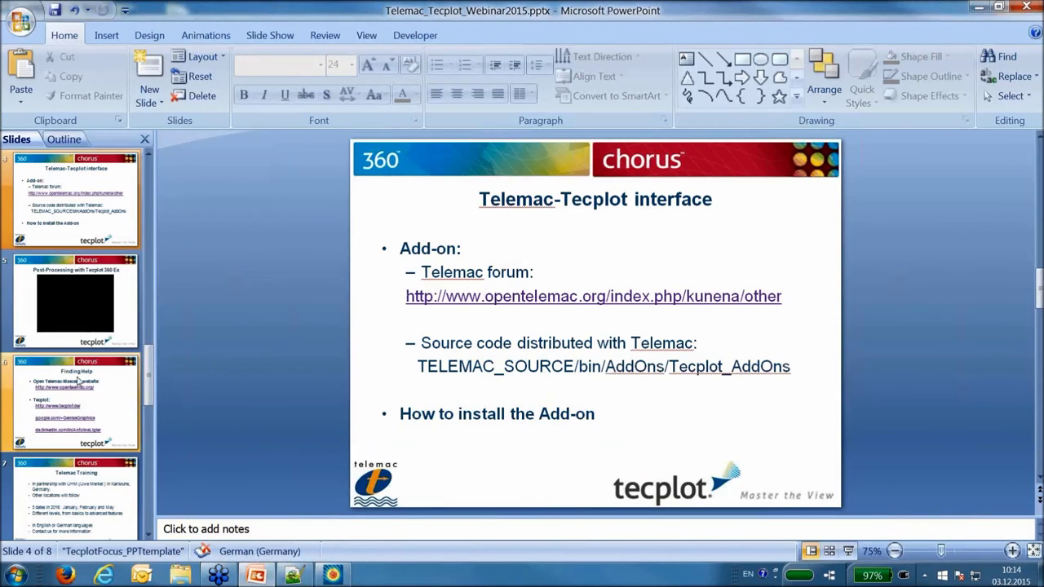
pyautogui.click(78, 381)
pyautogui.click(848, 551)
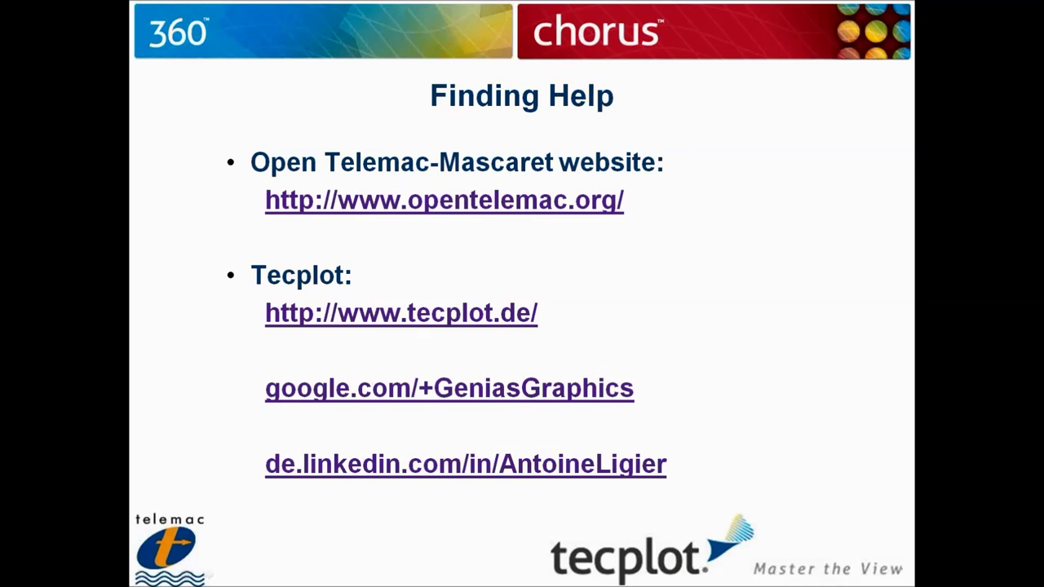